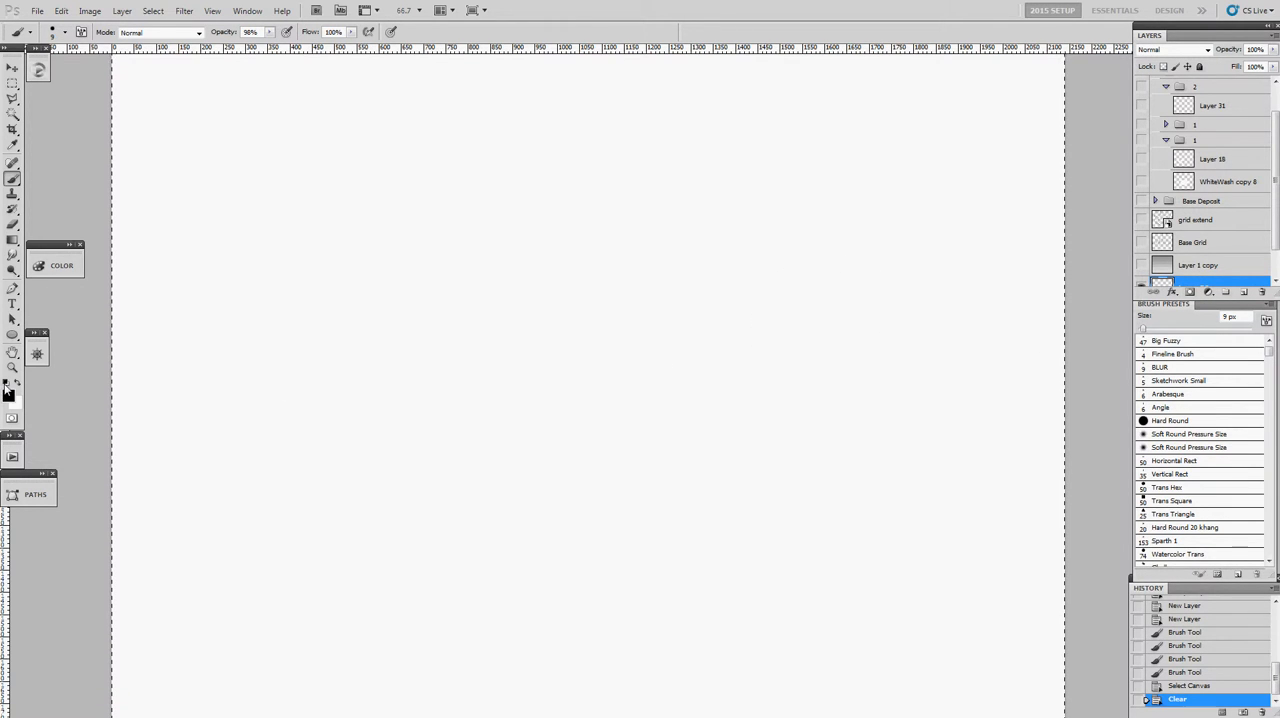
# - Paint a large soft black shape fading outward across the upper canvas with the Big Fuzzy brush
pyautogui.click(1165, 341)
pyautogui.moveTo(623, 314)
pyautogui.mouseDown()
pyautogui.moveTo(647, 332)
pyautogui.moveTo(753, 242)
pyautogui.moveTo(531, 235)
pyautogui.moveTo(240, 289)
pyautogui.moveTo(571, 343)
pyautogui.moveTo(775, 330)
pyautogui.moveTo(543, 400)
pyautogui.moveTo(658, 335)
pyautogui.moveTo(885, 320)
pyautogui.mouseUp()
pyautogui.moveTo(657, 126)
pyautogui.mouseDown()
pyautogui.moveTo(503, 189)
pyautogui.moveTo(360, 195)
pyautogui.moveTo(621, 131)
pyautogui.moveTo(690, 268)
pyautogui.mouseUp()
pyautogui.moveTo(588, 278); pyautogui.dragTo(478, 280)
pyautogui.moveTo(665, 240)
pyautogui.mouseDown()
pyautogui.moveTo(605, 218)
pyautogui.moveTo(572, 256)
pyautogui.moveTo(547, 253)
pyautogui.mouseUp()
pyautogui.moveTo(546, 254); pyautogui.dragTo(491, 254)
# - Carve the upper edge and tip of the dark shape's narrow end with white strokes
pyautogui.press('x')
pyautogui.moveTo(368, 242); pyautogui.dragTo(420, 218)
pyautogui.moveTo(322, 241)
pyautogui.mouseDown()
pyautogui.moveTo(391, 223)
pyautogui.moveTo(245, 281)
pyautogui.moveTo(335, 242)
pyautogui.moveTo(257, 280)
pyautogui.moveTo(357, 212)
pyautogui.mouseUp()
pyautogui.moveTo(263, 292)
pyautogui.mouseDown()
pyautogui.moveTo(315, 233)
pyautogui.moveTo(276, 246)
pyautogui.moveTo(242, 328)
pyautogui.moveTo(294, 246)
pyautogui.mouseUp()
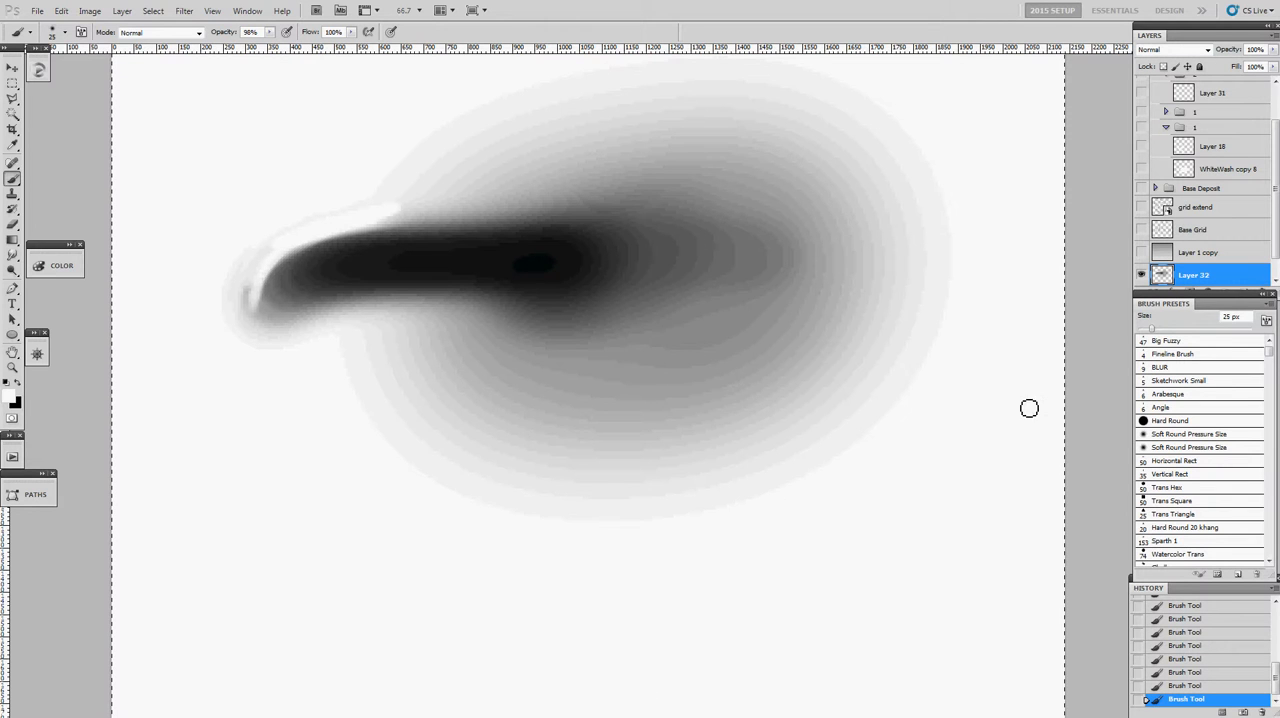
# - Draw a thin black slanted outline with a stepped lower edge below the dark shape using the 4 px Fineline Brush
pyautogui.click(1170, 354)
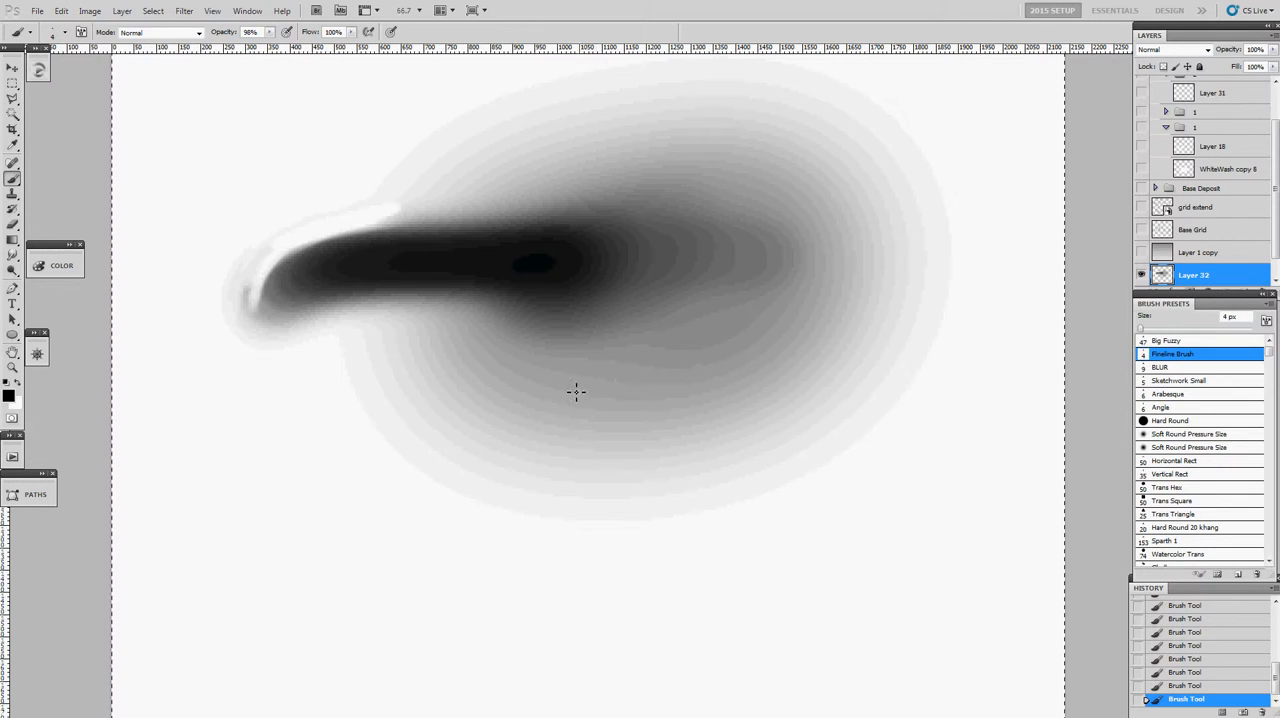
pyautogui.moveTo(282, 491)
pyautogui.mouseDown()
pyautogui.moveTo(601, 393)
pyautogui.moveTo(803, 359)
pyautogui.mouseUp()
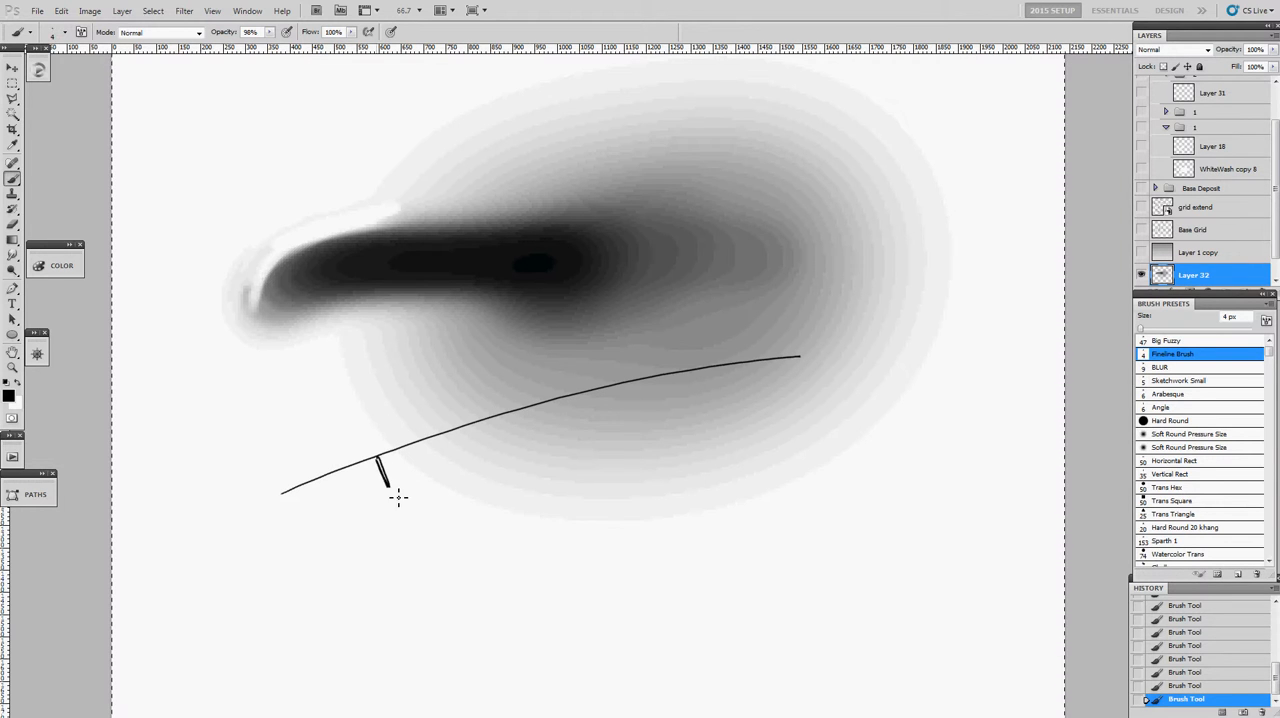
pyautogui.moveTo(428, 486)
pyautogui.mouseDown()
pyautogui.moveTo(611, 428)
pyautogui.moveTo(836, 382)
pyautogui.mouseUp()
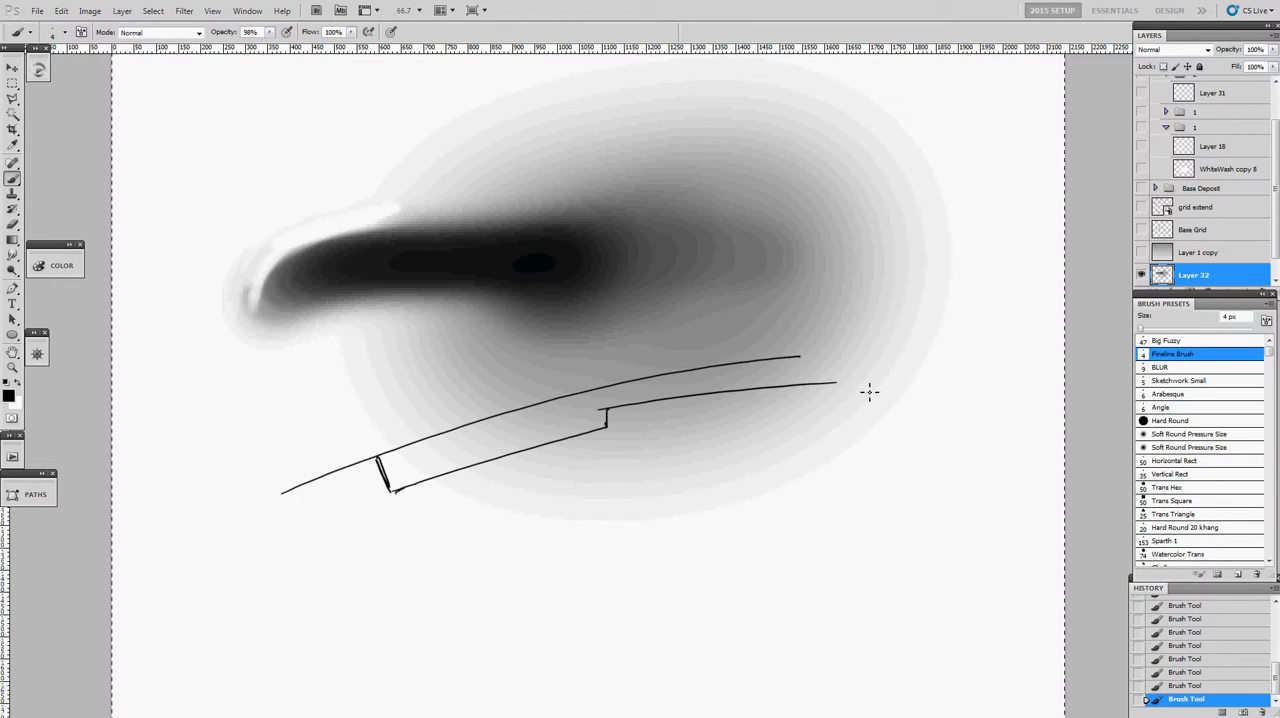
# - Paint two long, thick black curves beneath the thin outline with a 46 px brush
pyautogui.keyDown('alt'); pyautogui.rightClick(646, 434); pyautogui.keyUp('alt')
pyautogui.moveTo(848, 475)
pyautogui.mouseDown()
pyautogui.moveTo(650, 489)
pyautogui.moveTo(309, 549)
pyautogui.moveTo(209, 595)
pyautogui.mouseUp()
pyautogui.moveTo(287, 586)
pyautogui.mouseDown()
pyautogui.moveTo(351, 566)
pyautogui.moveTo(855, 515)
pyautogui.mouseUp()
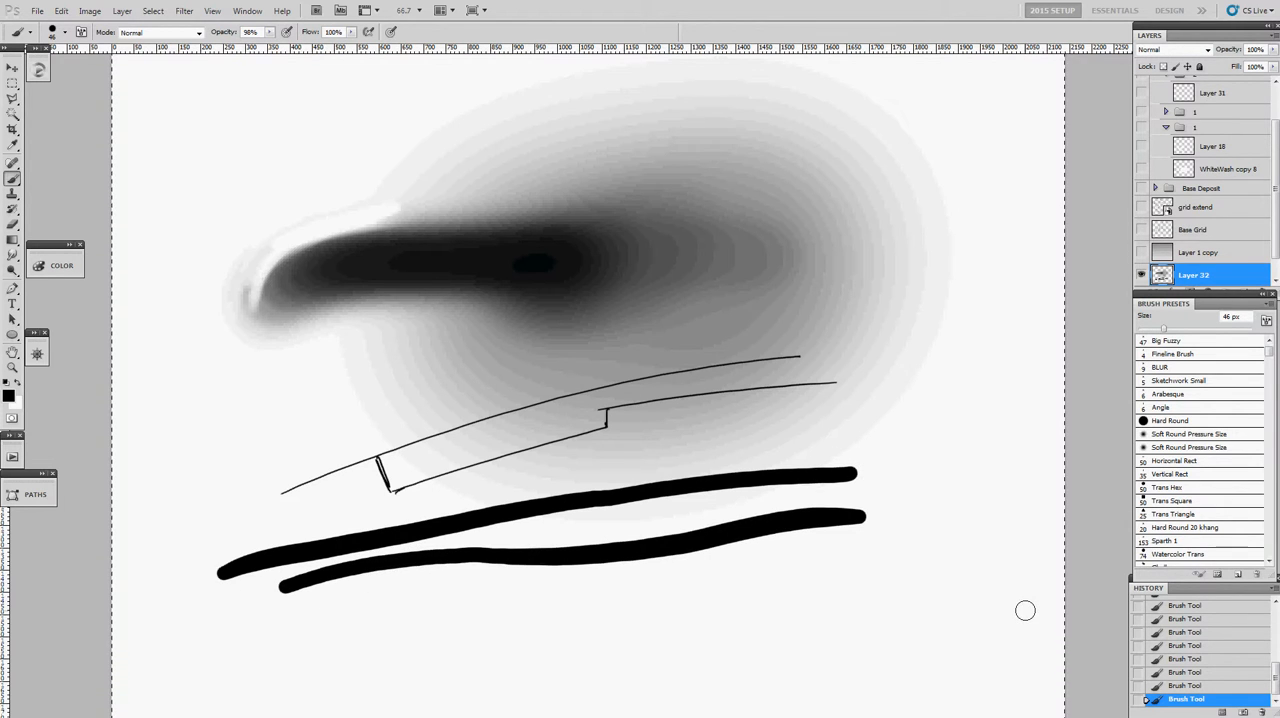
pyautogui.hotkey('ctrl', 'alt', 'a')
pyautogui.click(846, 560)
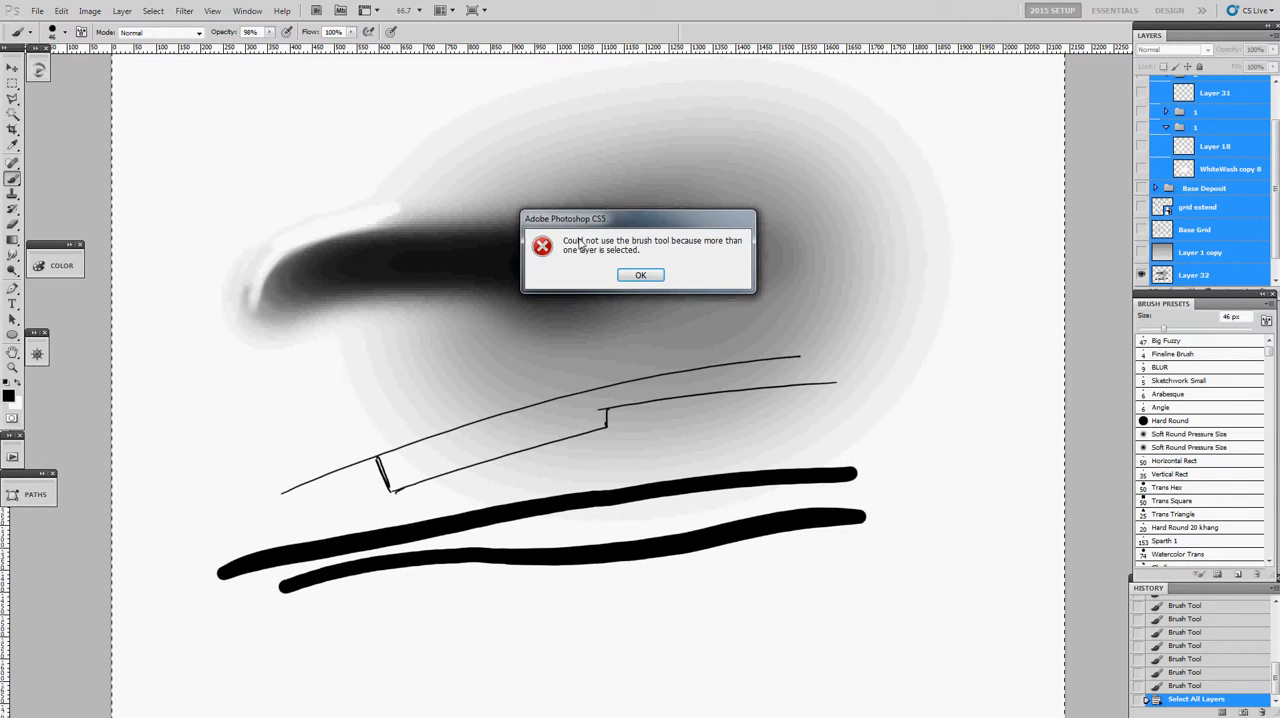
pyautogui.click(627, 276)
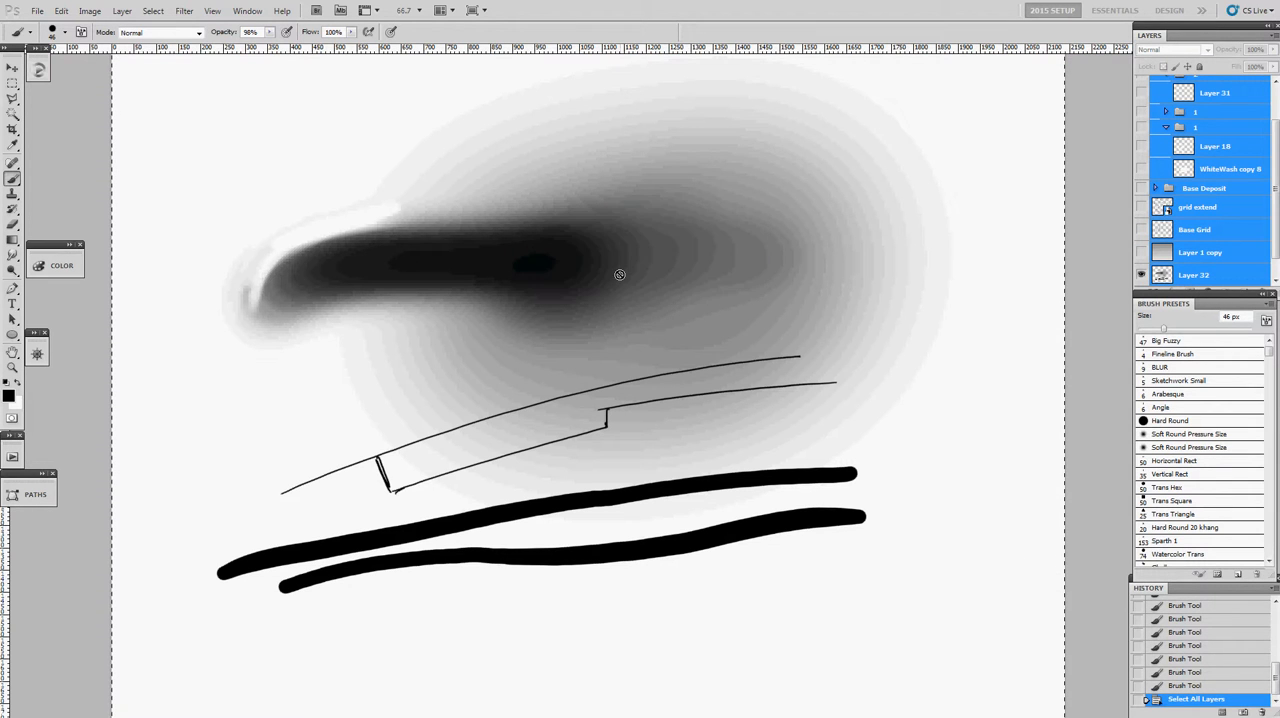
pyautogui.click(252, 294)
pyautogui.click(655, 282)
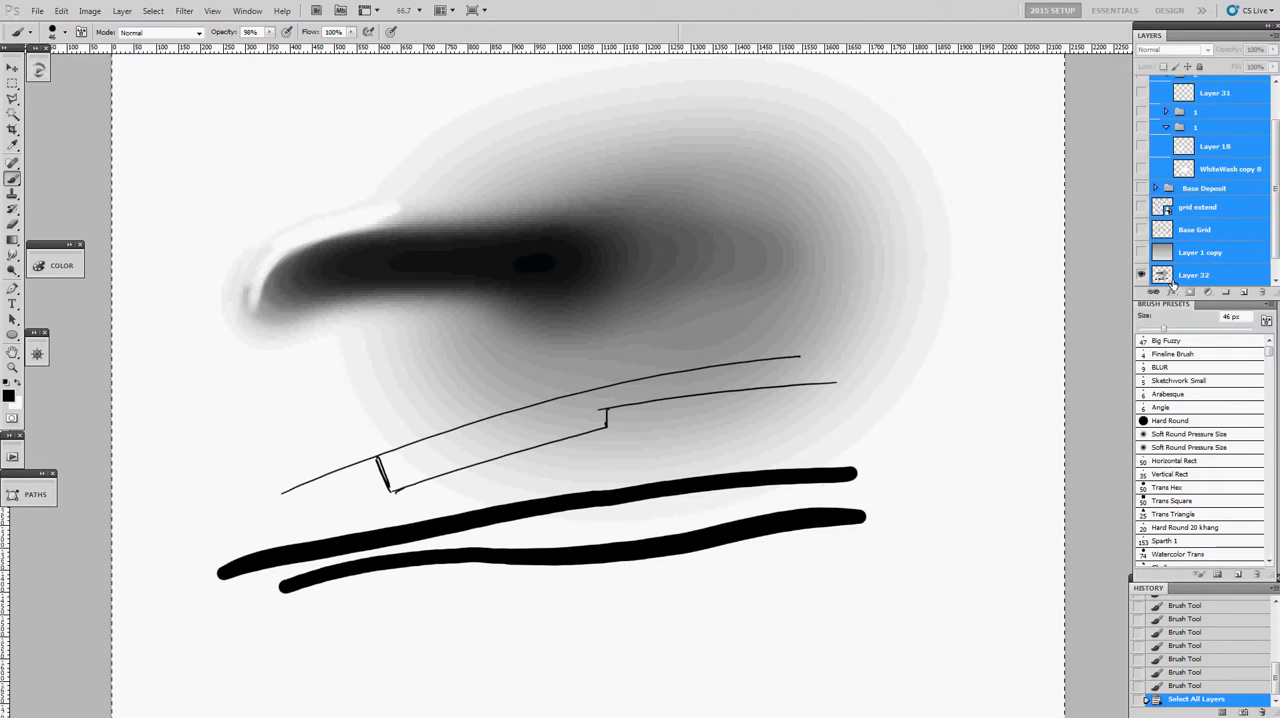
pyautogui.click(1171, 280)
# - Reshape the narrow end of the dark shape into a clean curved edge with white strokes
pyautogui.moveTo(251, 328)
pyautogui.mouseDown()
pyautogui.moveTo(273, 258)
pyautogui.moveTo(383, 206)
pyautogui.mouseUp()
pyautogui.keyDown('alt'); pyautogui.rightClick(254, 278); pyautogui.keyUp('alt')
pyautogui.moveTo(234, 316)
pyautogui.mouseDown()
pyautogui.moveTo(285, 264)
pyautogui.moveTo(321, 263)
pyautogui.moveTo(289, 331)
pyautogui.moveTo(255, 327)
pyautogui.moveTo(380, 297)
pyautogui.moveTo(450, 198)
pyautogui.moveTo(540, 113)
pyautogui.moveTo(540, 78)
pyautogui.mouseUp()
pyautogui.keyDown('alt'); pyautogui.click(311, 318); pyautogui.keyUp('alt')
# - Draw thin white contour lines on the narrow end and along the underside of the dark shape with a 2 px brush
pyautogui.hotkey('alt', 'space')
pyautogui.keyDown('alt'); pyautogui.click(569, 186); pyautogui.keyUp('alt')
pyautogui.keyDown('alt'); pyautogui.click(569, 186); pyautogui.keyUp('alt')
pyautogui.keyDown('alt'); pyautogui.click(570, 187); pyautogui.keyUp('alt')
pyautogui.moveTo(667, 350); pyautogui.dragTo(260, 370)
pyautogui.press('b')
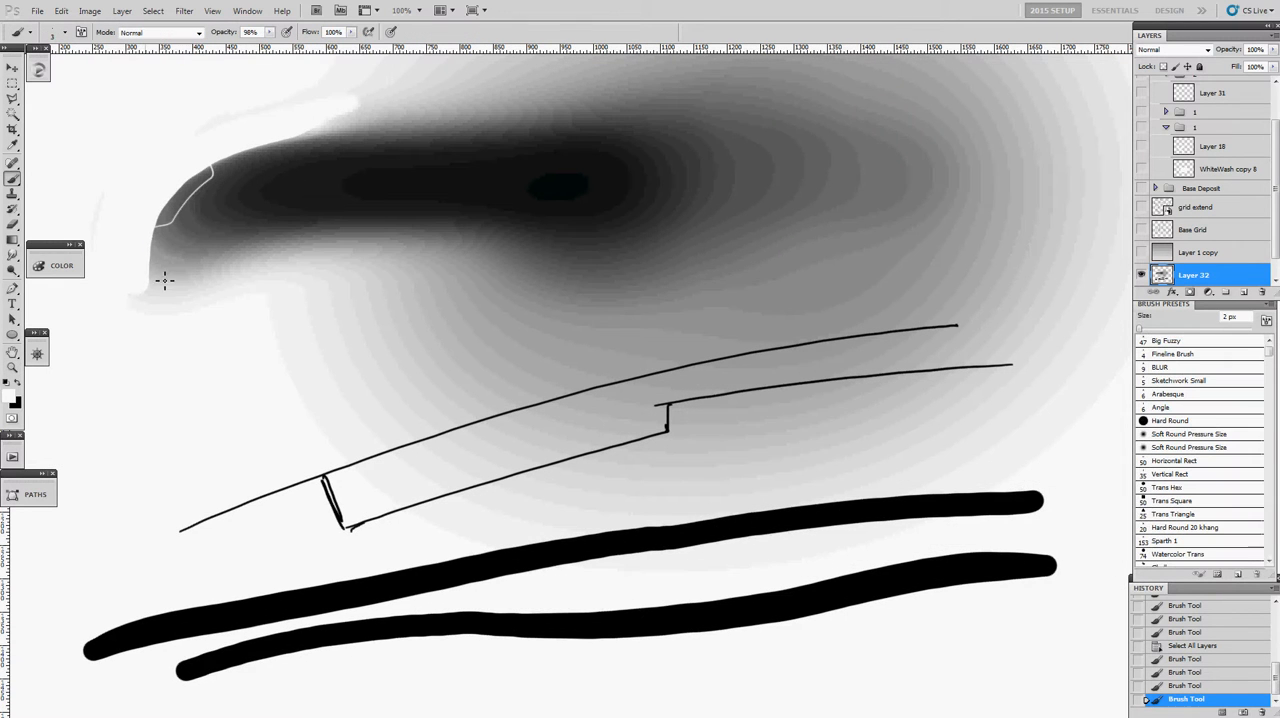
pyautogui.moveTo(178, 284); pyautogui.dragTo(592, 276)
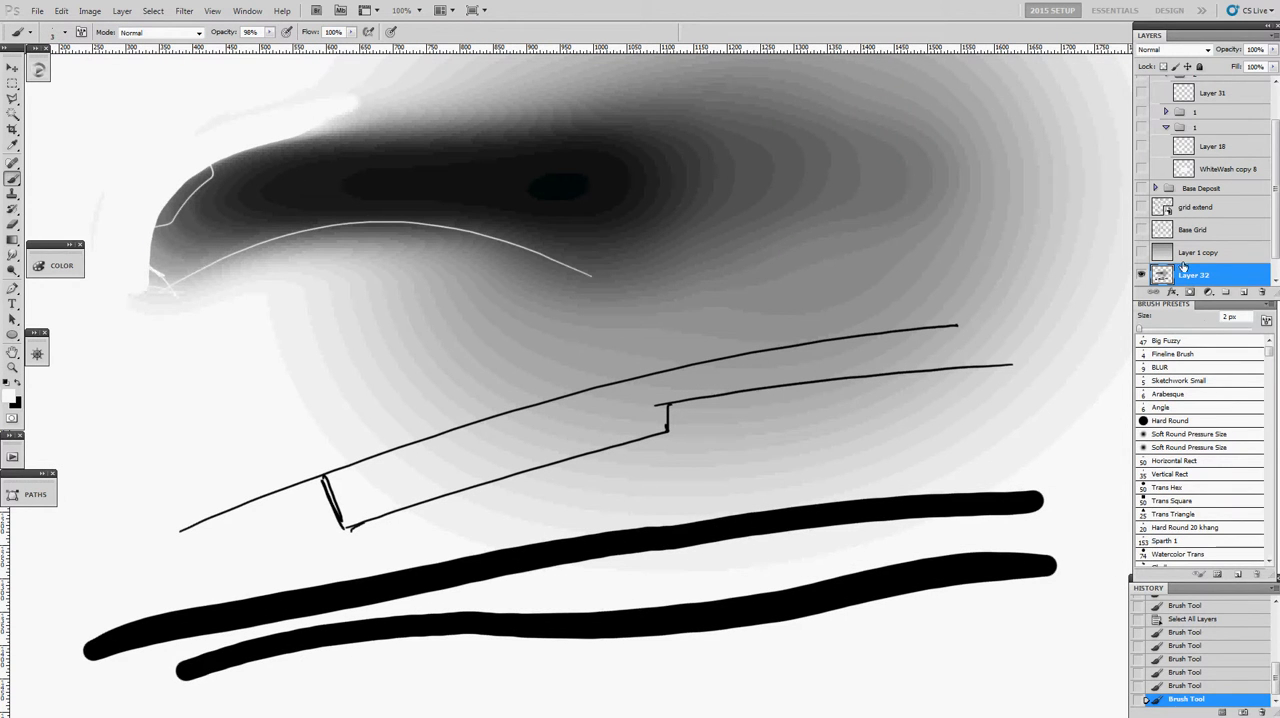
# - Draw looping white sample lines below the dark shape with the 5 px Sketchwork Small brush
pyautogui.click(1166, 370)
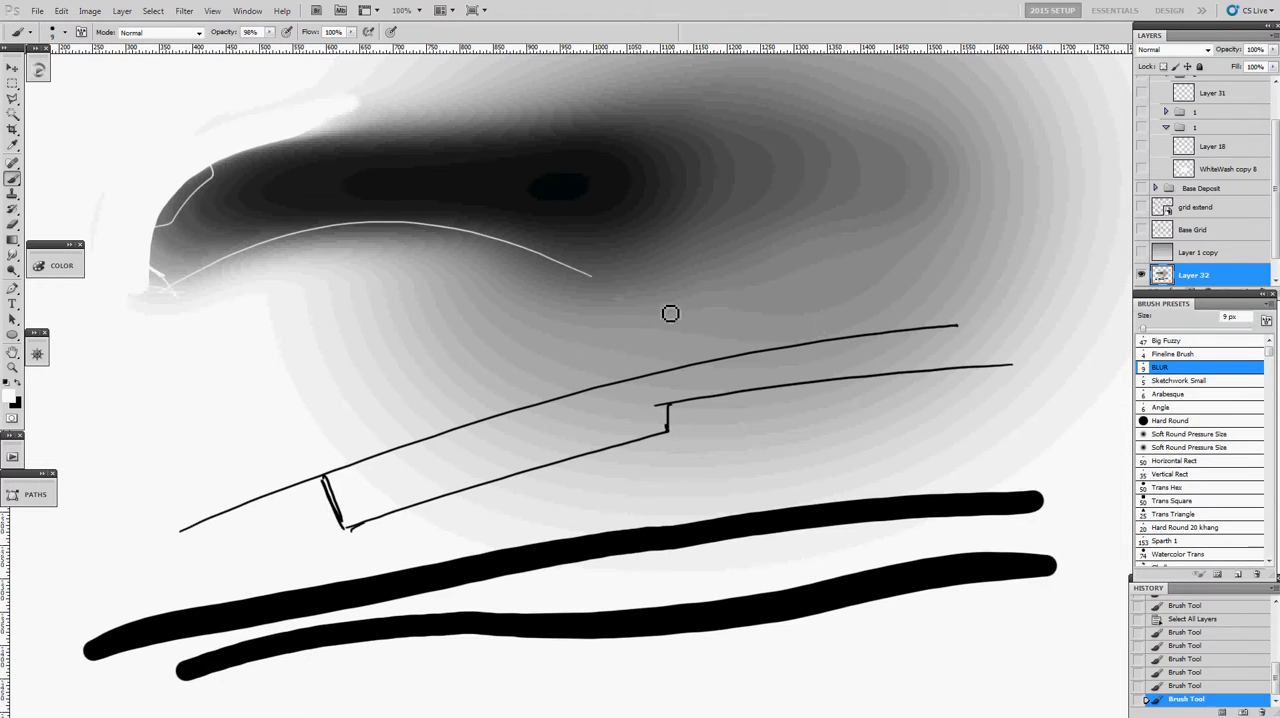
pyautogui.click(1172, 378)
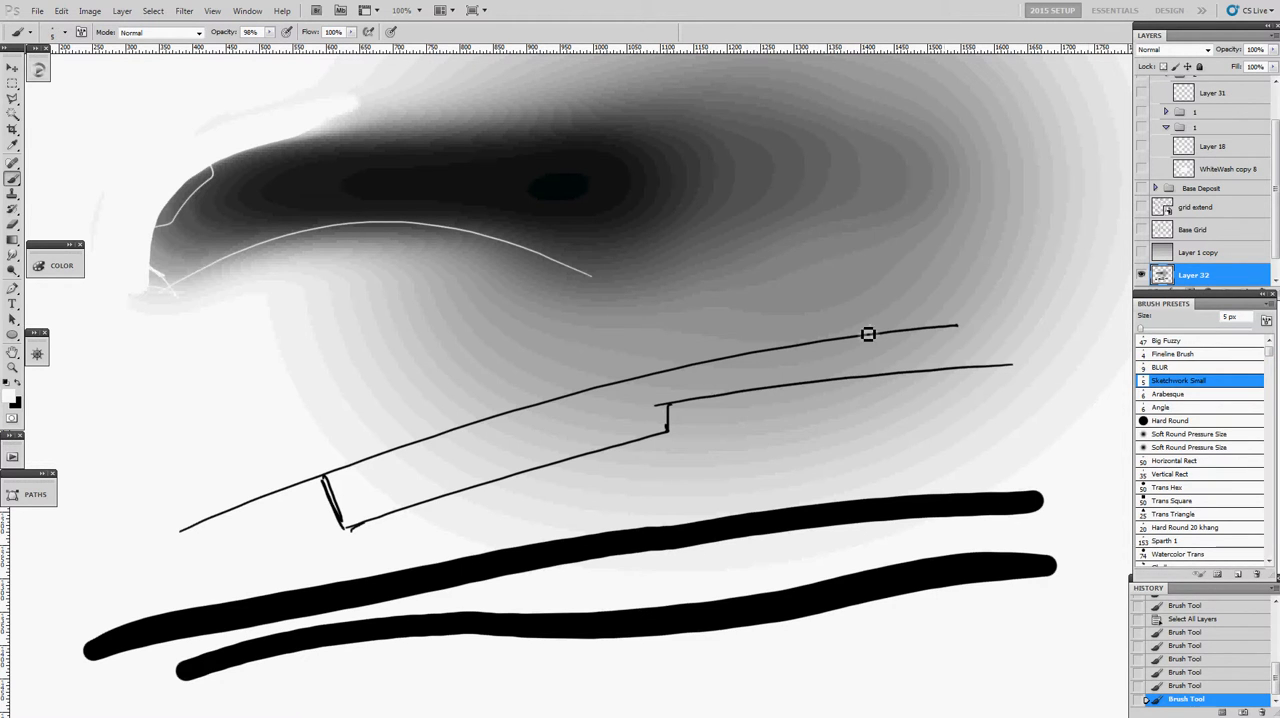
pyautogui.moveTo(600, 271)
pyautogui.mouseDown()
pyautogui.moveTo(529, 303)
pyautogui.moveTo(565, 345)
pyautogui.mouseUp()
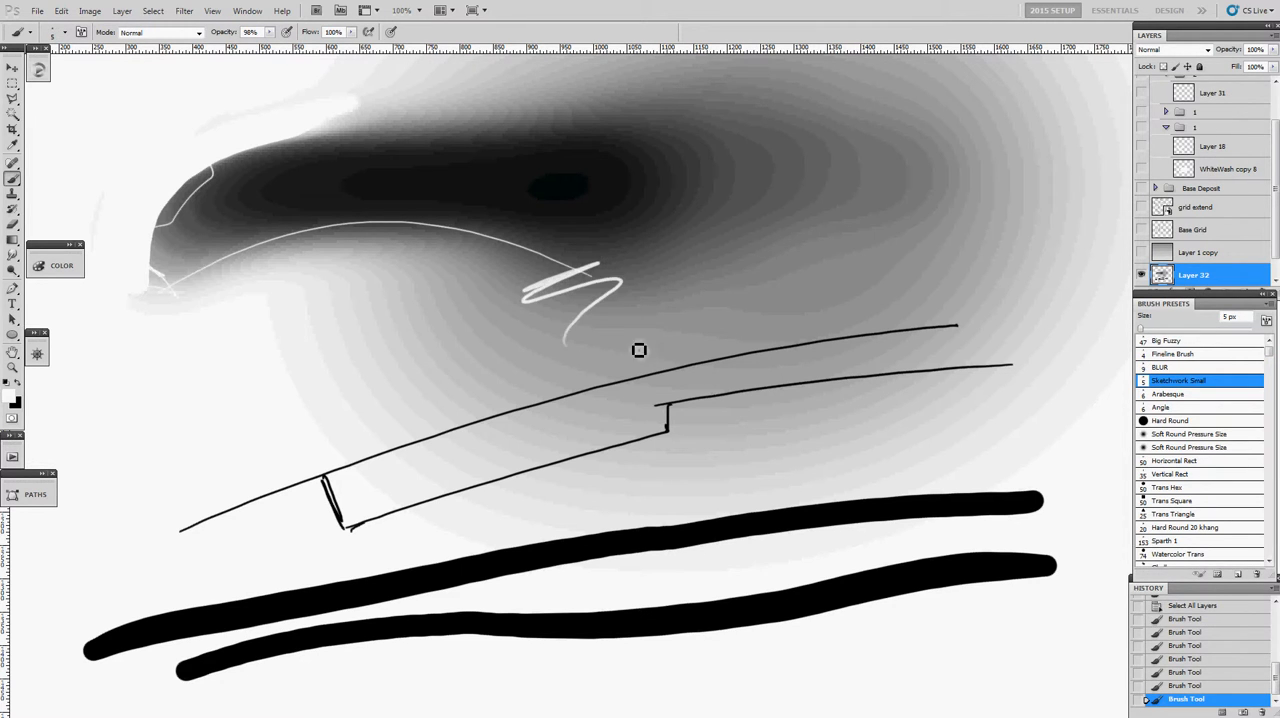
pyautogui.hotkey('ctrl', 'z')
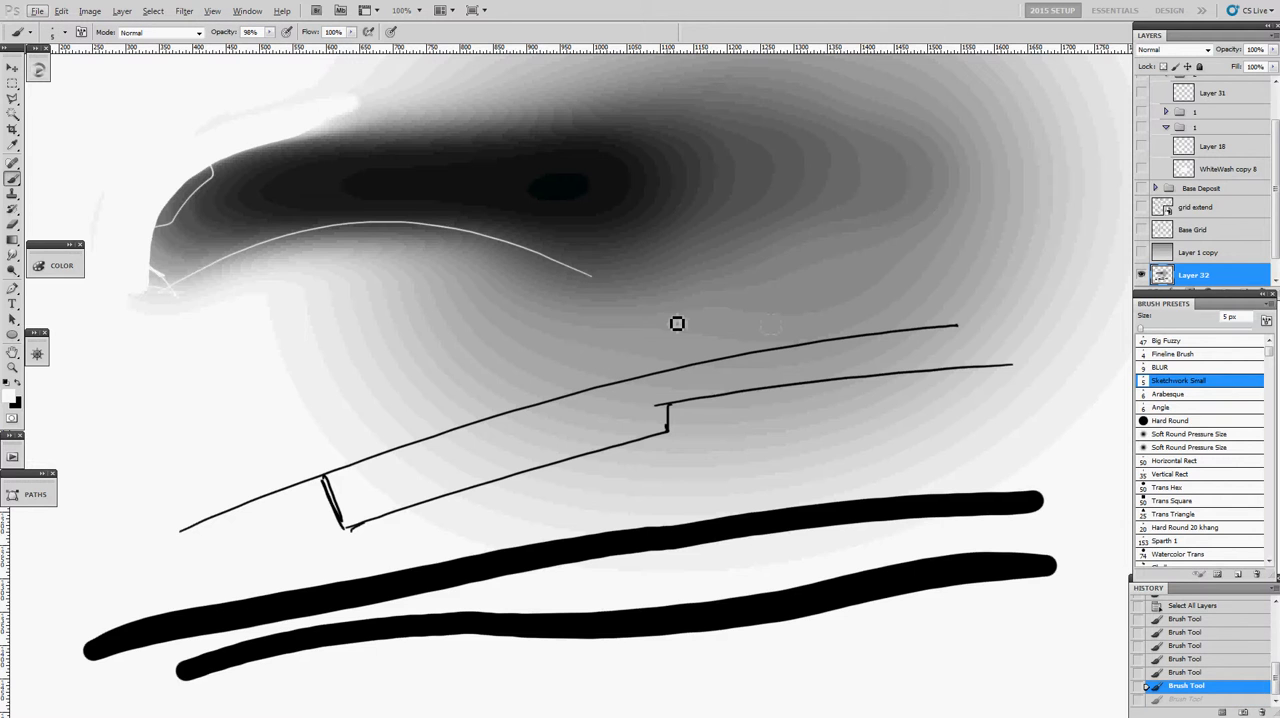
pyautogui.moveTo(599, 309)
pyautogui.mouseDown()
pyautogui.moveTo(509, 345)
pyautogui.moveTo(348, 364)
pyautogui.mouseUp()
pyautogui.moveTo(417, 391); pyautogui.dragTo(554, 332)
# - Clear the whole canvas and switch the painting colour to black
pyautogui.hotkey('ctrl', 'a')
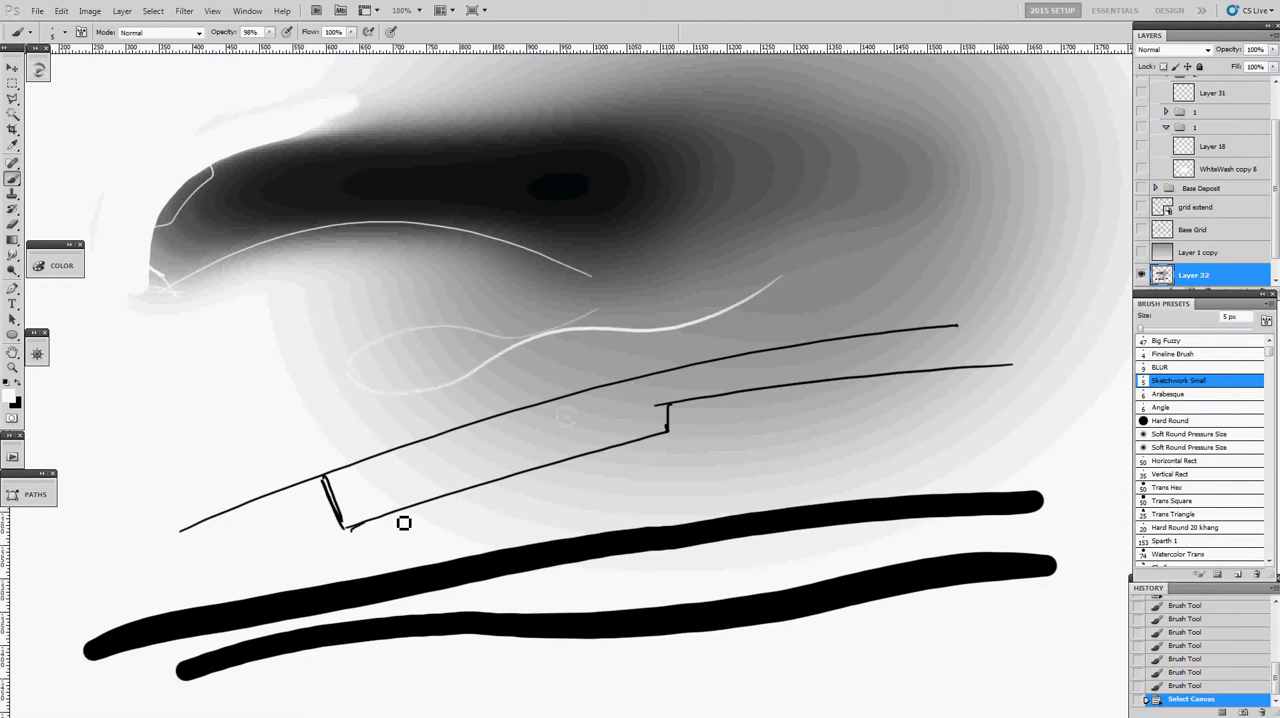
pyautogui.press('Delete')
pyautogui.press('x')
pyautogui.moveTo(803, 149)
pyautogui.mouseDown()
pyautogui.moveTo(614, 211)
pyautogui.moveTo(331, 337)
pyautogui.moveTo(423, 320)
pyautogui.moveTo(716, 200)
pyautogui.mouseUp()
pyautogui.hotkey('ctrl', 'z')
# - Sketch a slanted open box outline with thin dark lines and paint one broad 31 px stroke beneath it
pyautogui.moveTo(308, 383); pyautogui.dragTo(650, 237)
pyautogui.moveTo(347, 367); pyautogui.dragTo(550, 275)
pyautogui.moveTo(308, 384); pyautogui.dragTo(548, 278)
pyautogui.moveTo(393, 348)
pyautogui.mouseDown()
pyautogui.moveTo(433, 406)
pyautogui.moveTo(590, 348)
pyautogui.mouseUp()
pyautogui.moveTo(336, 443); pyautogui.dragTo(362, 452)
pyautogui.moveTo(285, 481)
pyautogui.mouseDown()
pyautogui.moveTo(662, 388)
pyautogui.moveTo(784, 389)
pyautogui.moveTo(926, 432)
pyautogui.moveTo(1000, 492)
pyautogui.mouseUp()
pyautogui.moveTo(300, 493); pyautogui.dragTo(285, 493)
# - Examine the brush's Transfer and Shape Dynamics settings, including pen pressure control and the minimum values
pyautogui.press('F7')
pyautogui.press('F5')
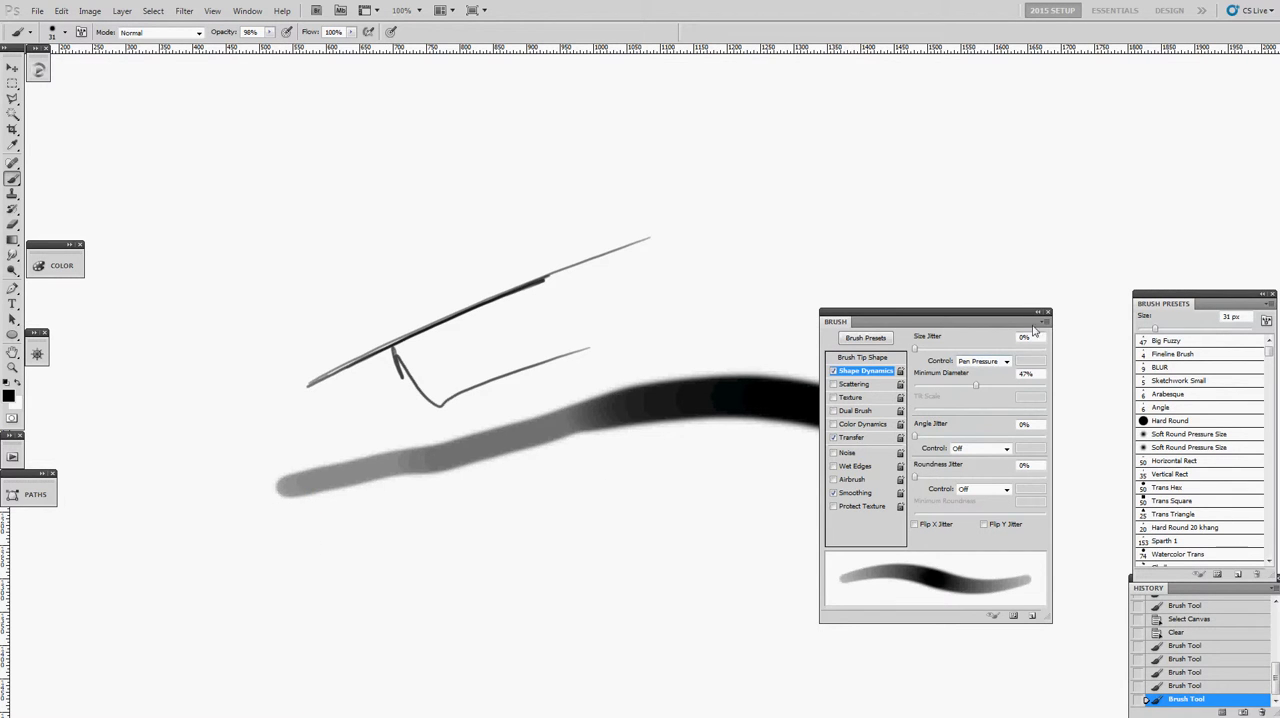
pyautogui.click(852, 440)
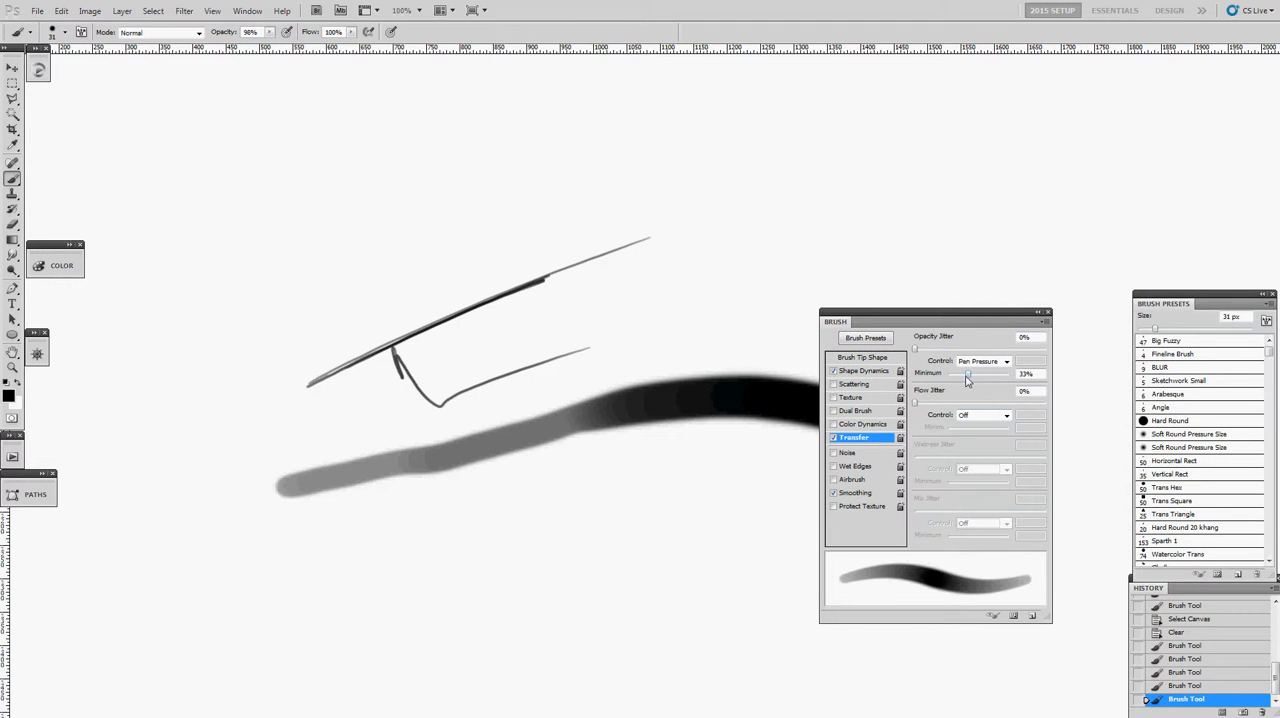
pyautogui.click(862, 372)
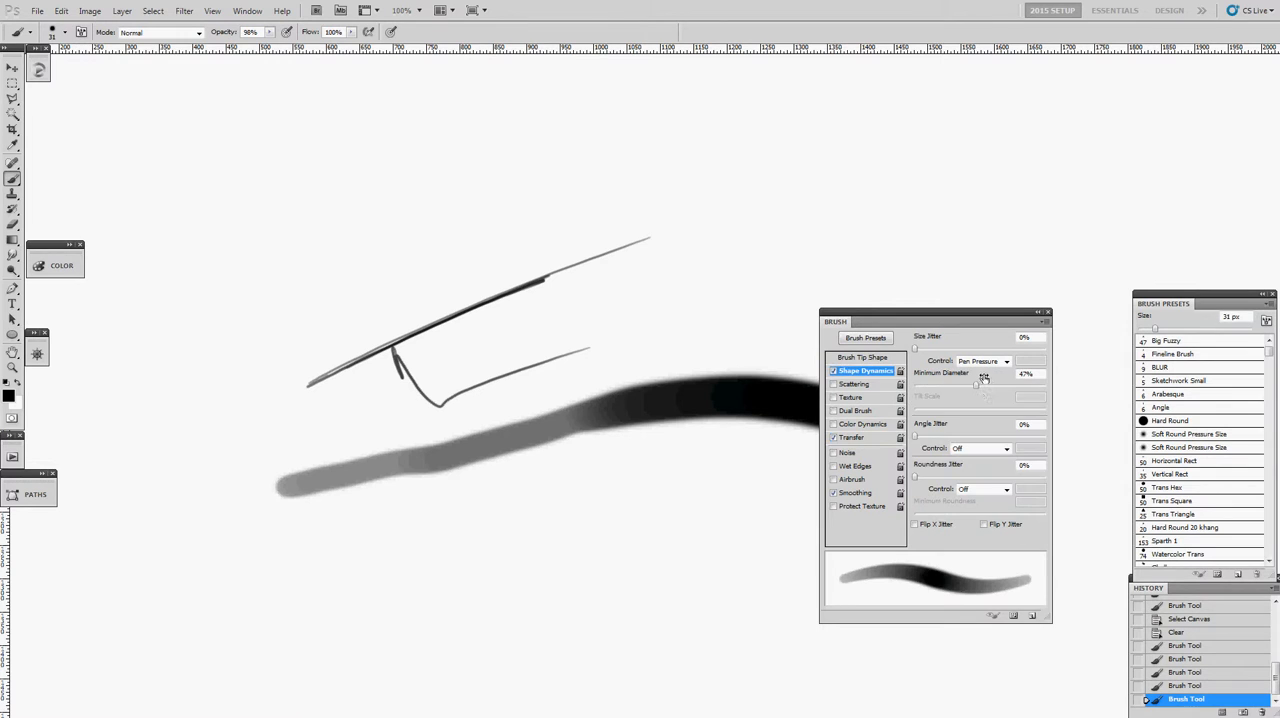
pyautogui.click(1048, 316)
# - Clear all sample strokes from the canvas and deselect it
pyautogui.moveTo(869, 284)
pyautogui.mouseDown()
pyautogui.moveTo(502, 354)
pyautogui.moveTo(794, 331)
pyautogui.moveTo(895, 291)
pyautogui.mouseUp()
pyautogui.hotkey('ctrl', 'a')
pyautogui.press('Delete')
pyautogui.hotkey('ctrl', 'd')
# - Sketch a slanted elongated box with light grey lower lines and thick black lines at its upper end
pyautogui.moveTo(367, 327); pyautogui.dragTo(404, 307)
pyautogui.press('[')
pyautogui.moveTo(669, 222)
pyautogui.mouseDown()
pyautogui.moveTo(406, 371)
pyautogui.moveTo(252, 481)
pyautogui.moveTo(571, 354)
pyautogui.moveTo(717, 223)
pyautogui.moveTo(647, 228)
pyautogui.moveTo(437, 360)
pyautogui.mouseUp()
# - Delete the layer holding the box sketch and choose the Arabesque brush
pyautogui.press('v')
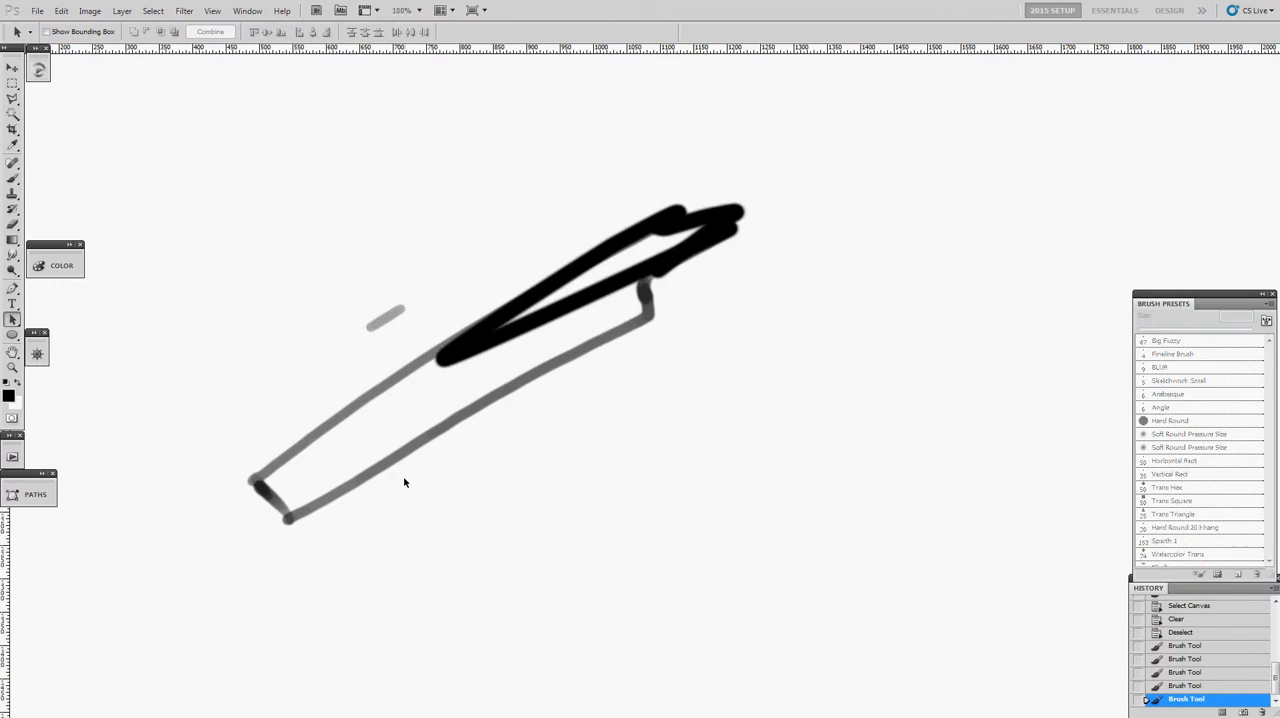
pyautogui.press('Delete')
pyautogui.press('b')
pyautogui.click(1178, 394)
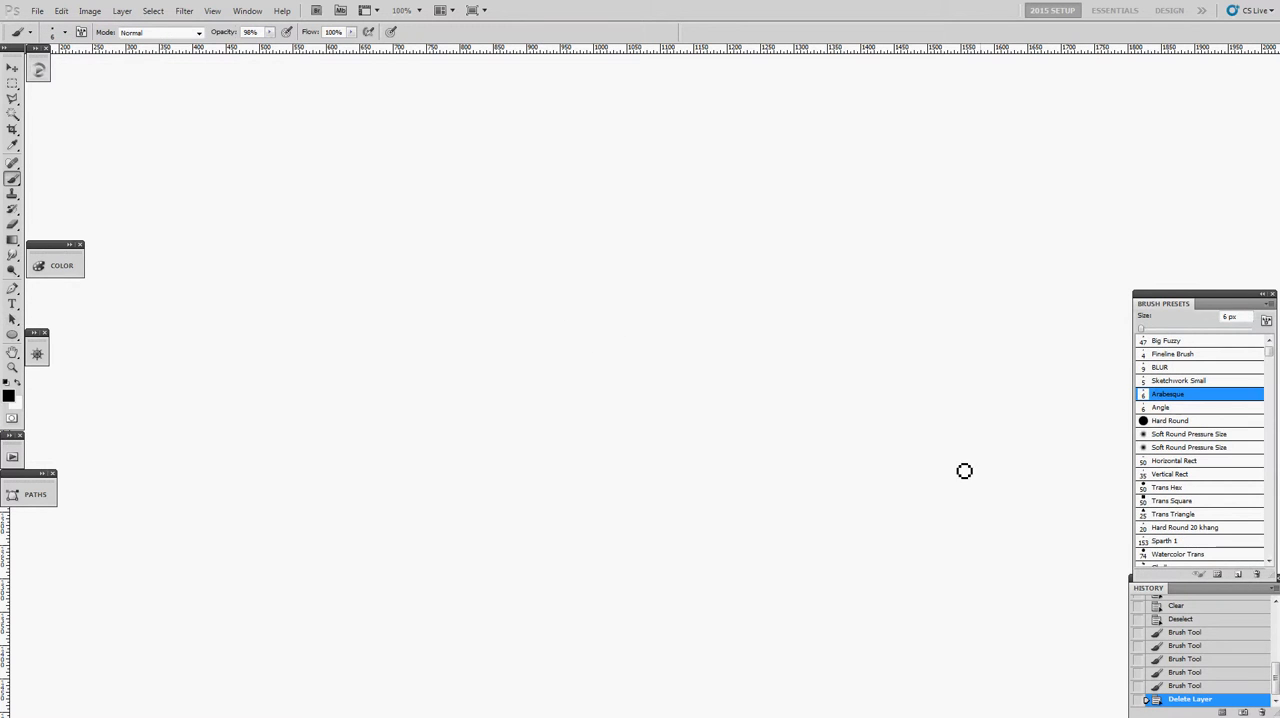
# - Paint flowing tapered black curves with the Arabesque brush at 56 px and 28 px, and display its Shape Dynamics settings
pyautogui.moveTo(700, 250); pyautogui.dragTo(684, 292)
pyautogui.moveTo(874, 204)
pyautogui.mouseDown()
pyautogui.moveTo(683, 194)
pyautogui.moveTo(406, 317)
pyautogui.moveTo(589, 334)
pyautogui.moveTo(463, 474)
pyautogui.moveTo(472, 484)
pyautogui.mouseUp()
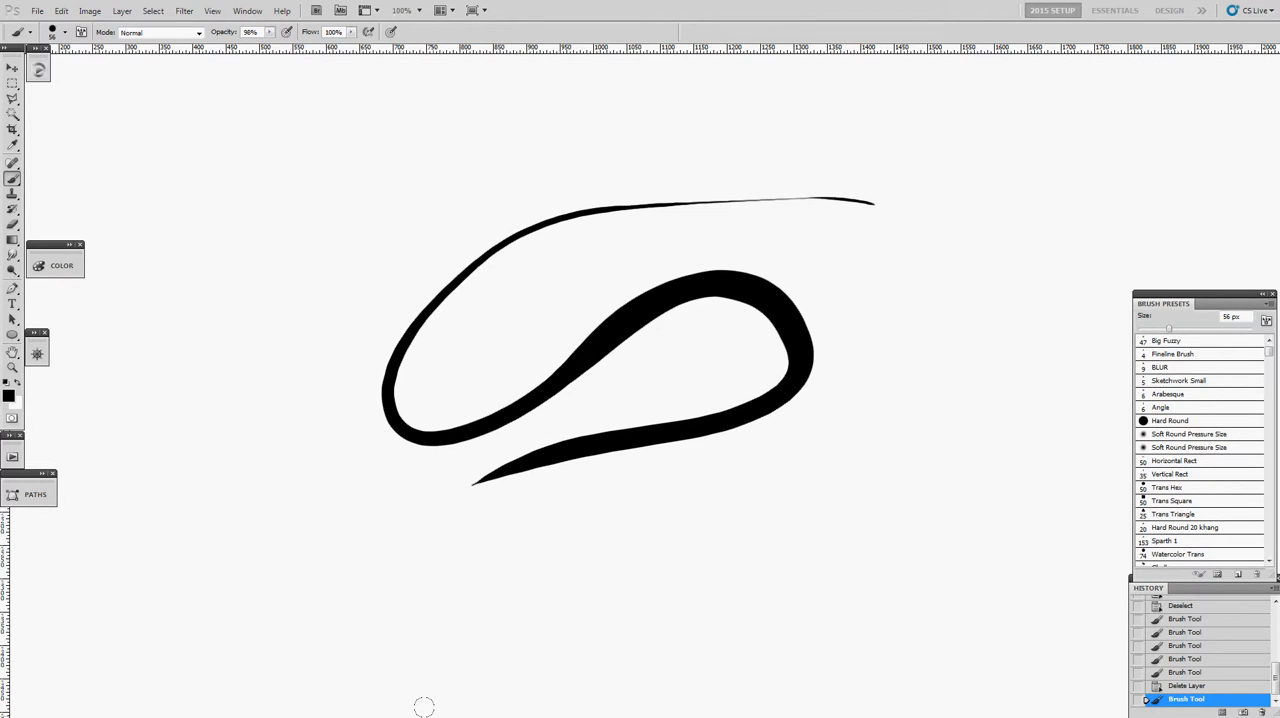
pyautogui.moveTo(521, 485); pyautogui.dragTo(491, 509)
pyautogui.moveTo(401, 546)
pyautogui.mouseDown()
pyautogui.moveTo(817, 394)
pyautogui.moveTo(838, 490)
pyautogui.mouseUp()
pyautogui.moveTo(616, 533); pyautogui.dragTo(846, 486)
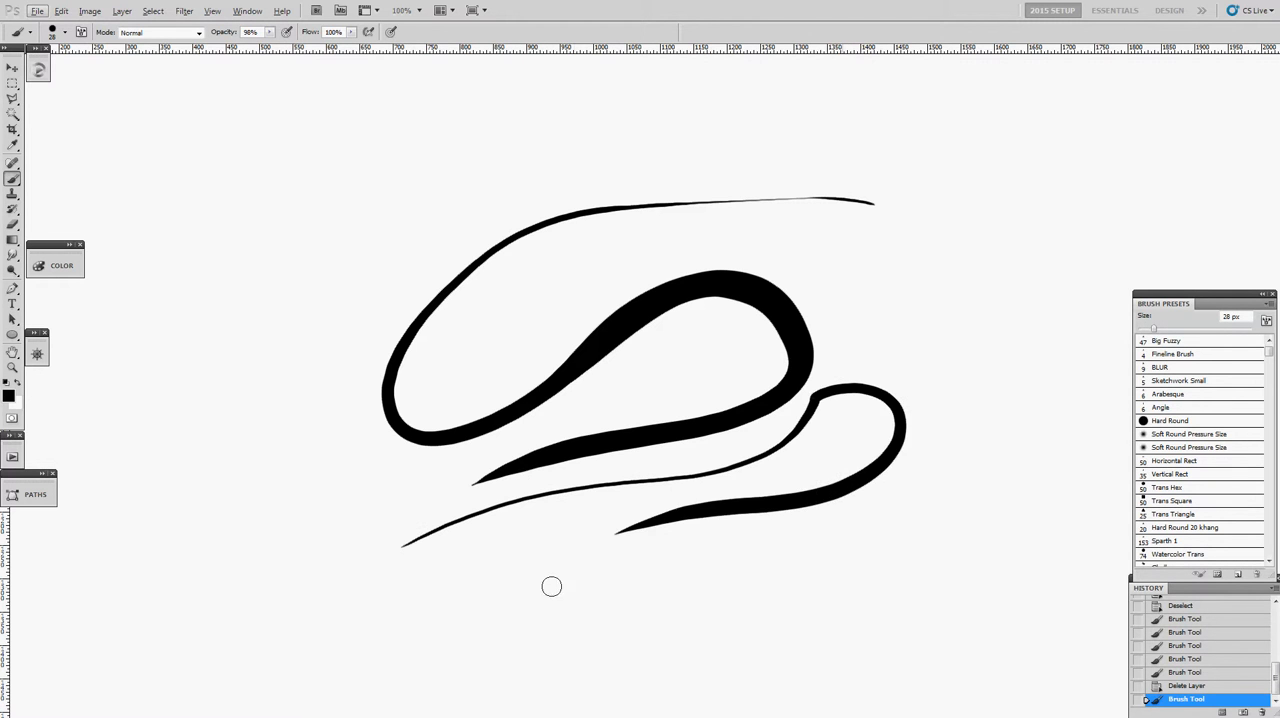
pyautogui.press('F5')
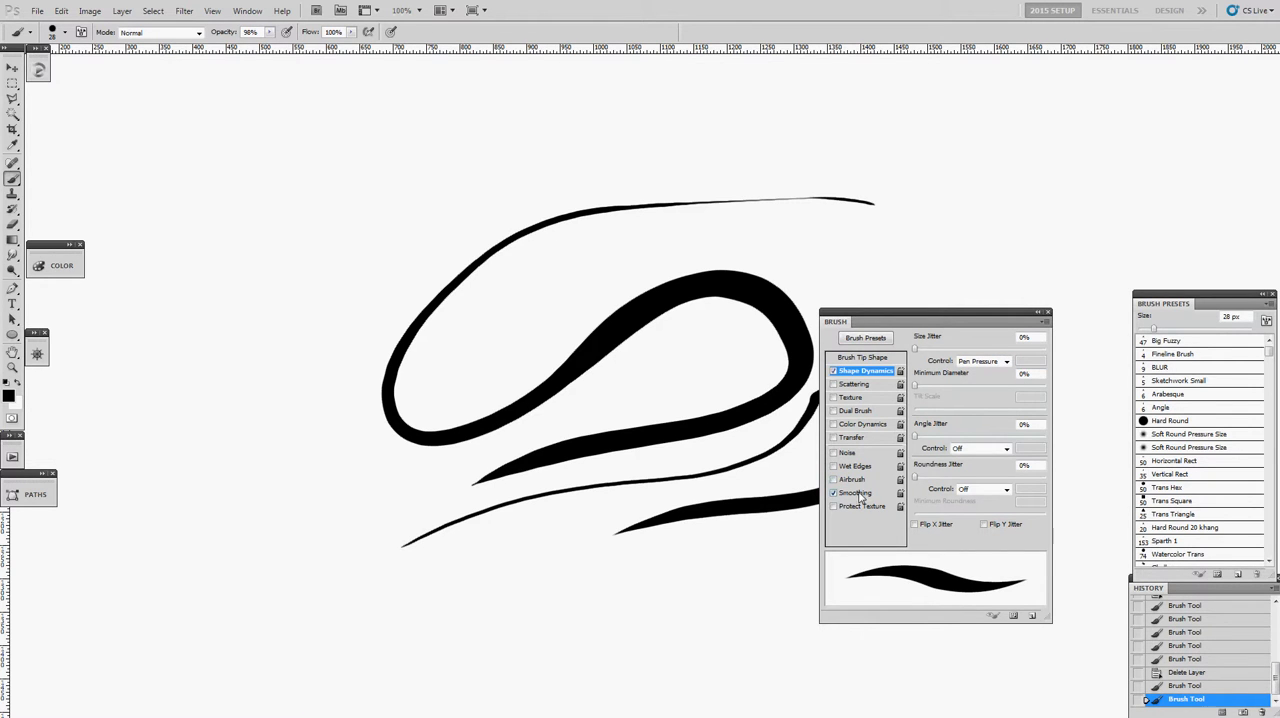
pyautogui.press('F5')
pyautogui.hotkey('ctrl', 'a')
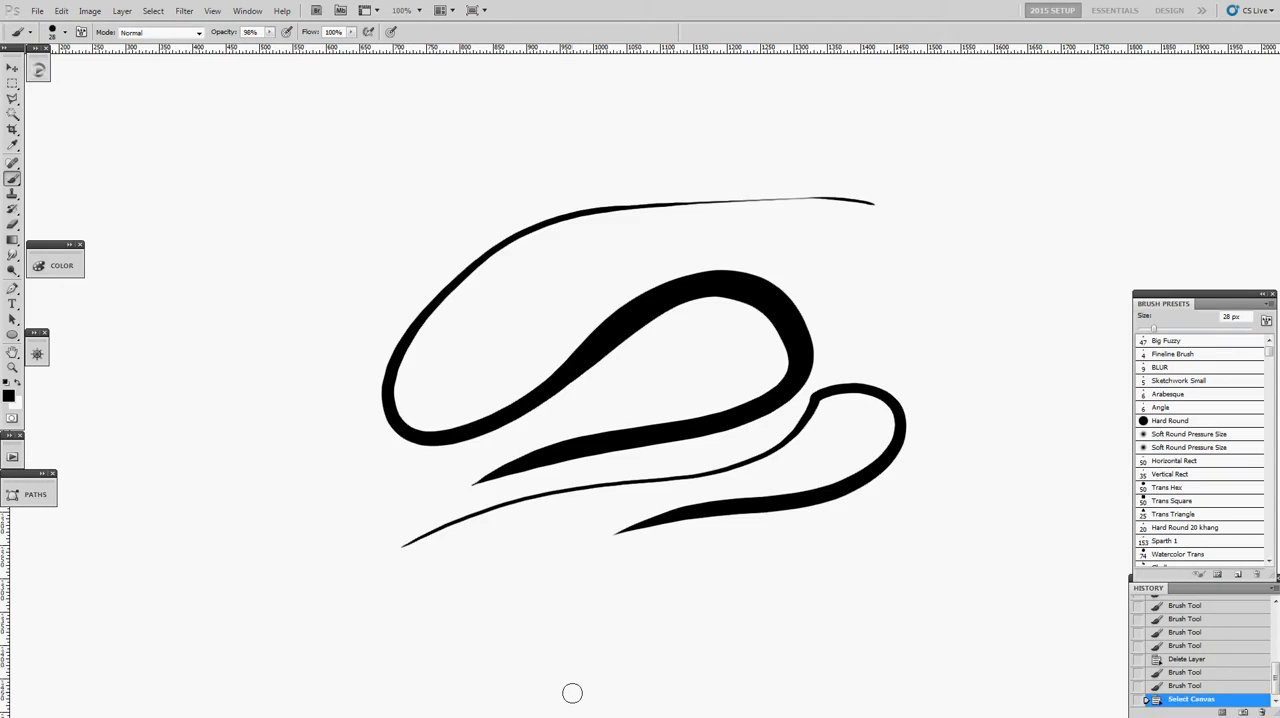
pyautogui.press('Delete')
pyautogui.hotkey('ctrl', 'z')
pyautogui.hotkey('ctrl', 'a')
pyautogui.press('Delete')
pyautogui.press('z')
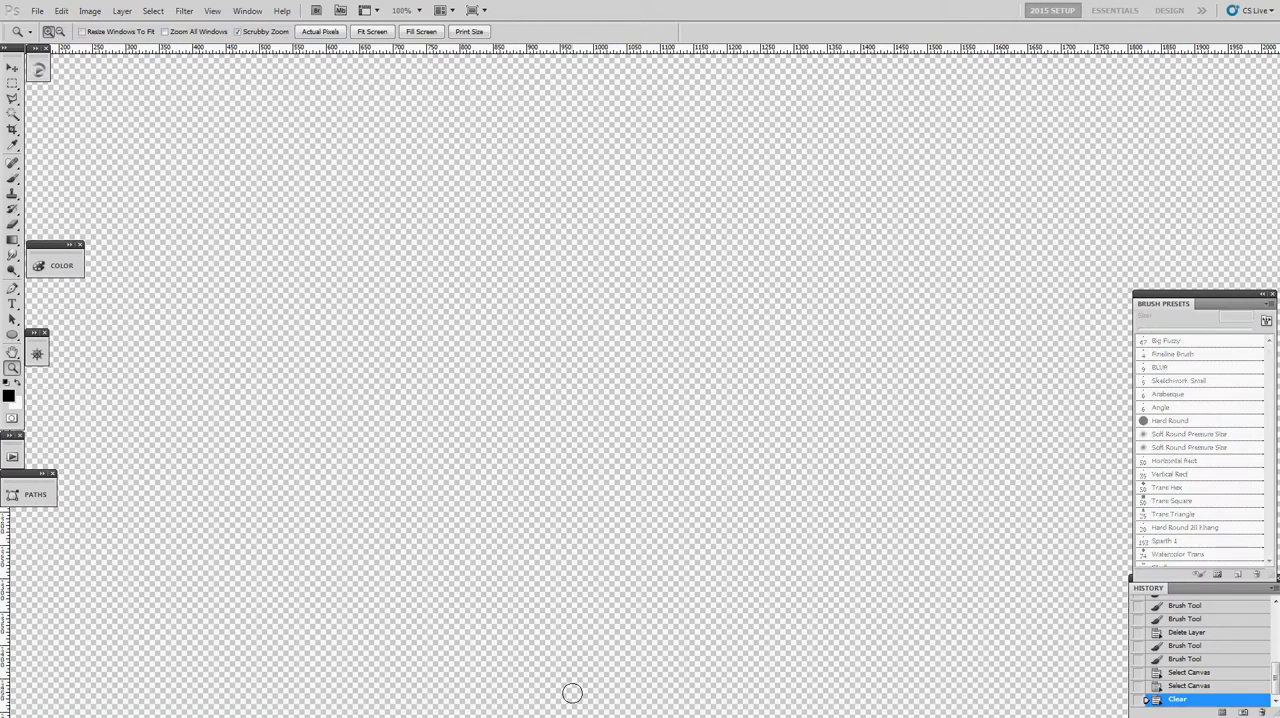
pyautogui.keyDown('alt'); pyautogui.click(623, 423); pyautogui.keyUp('alt')
pyautogui.hotkey('ctrl', 'z')
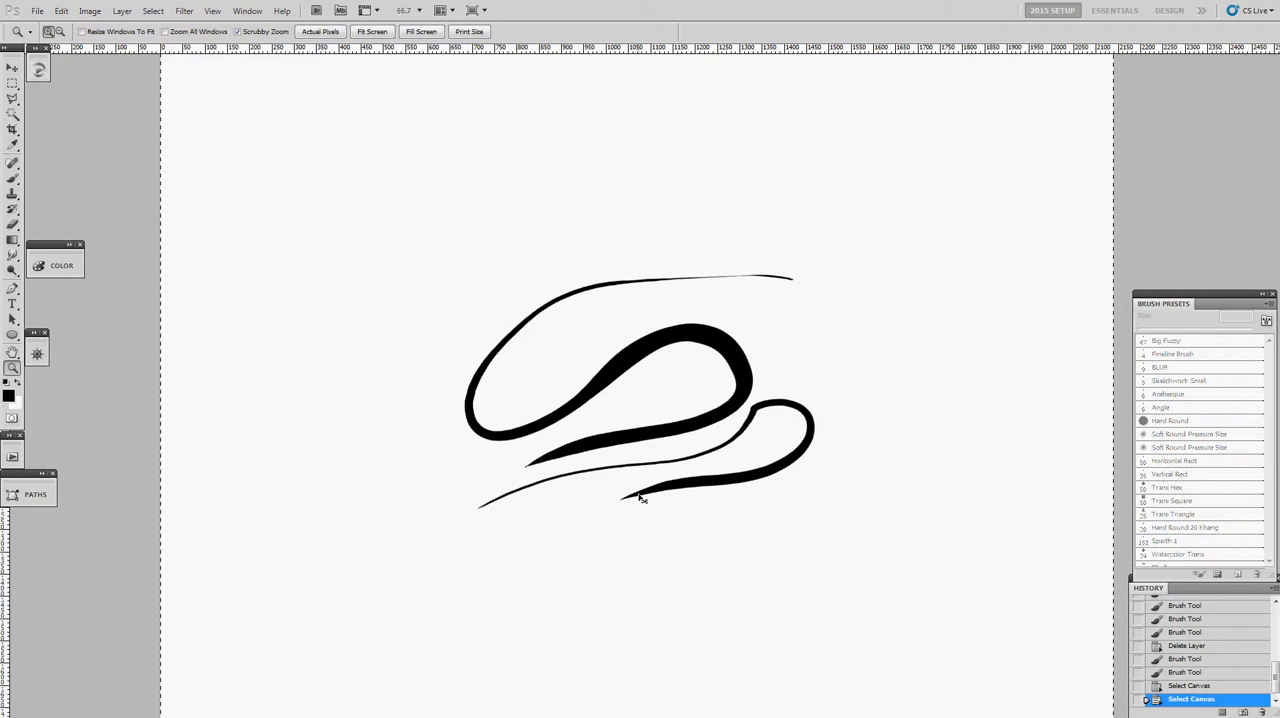
pyautogui.press('f')
pyautogui.press('f')
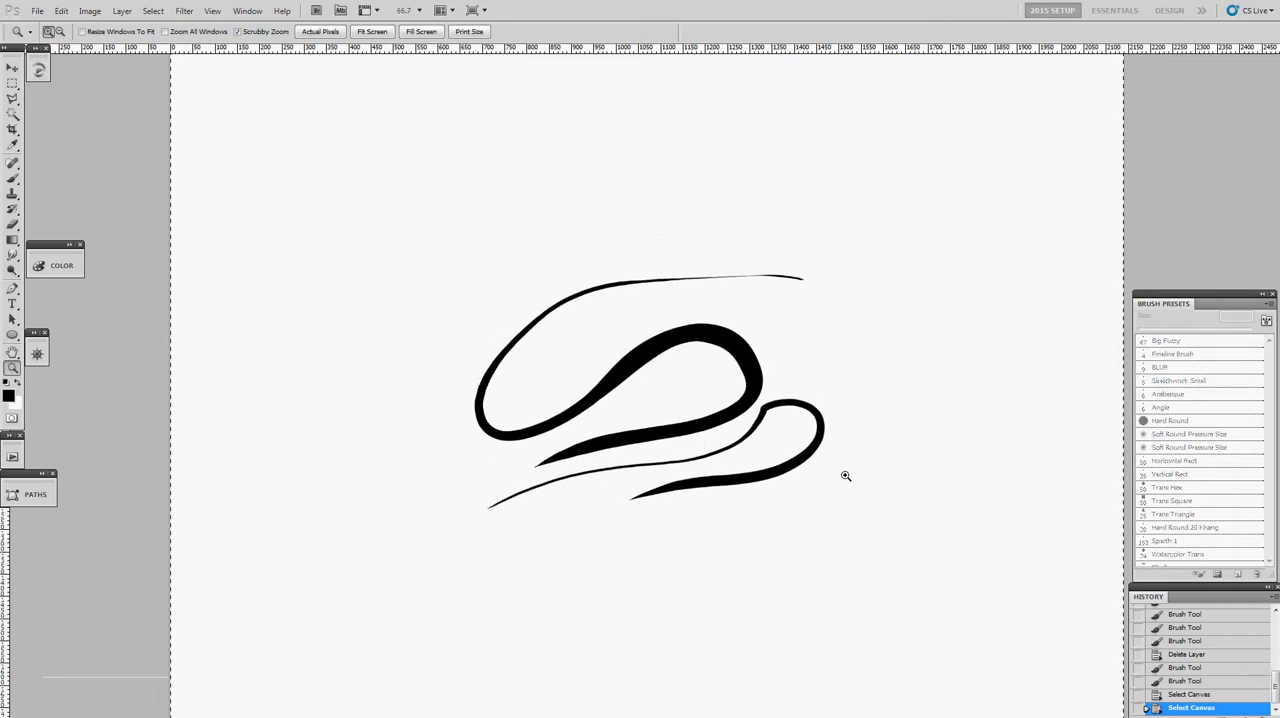
# - Show the list of layers again and locate Layer 1 at the bottom of the stack
pyautogui.click(248, 11)
pyautogui.click(292, 240)
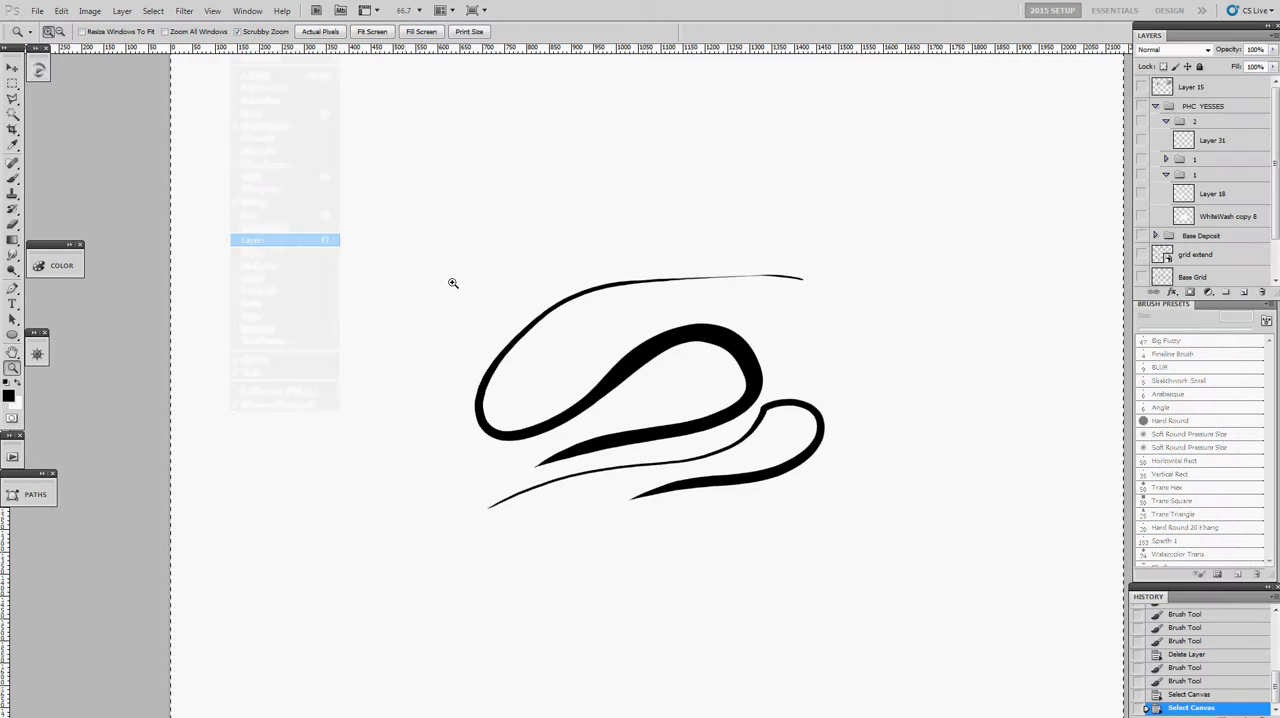
pyautogui.scroll(-2, 1180, 195)
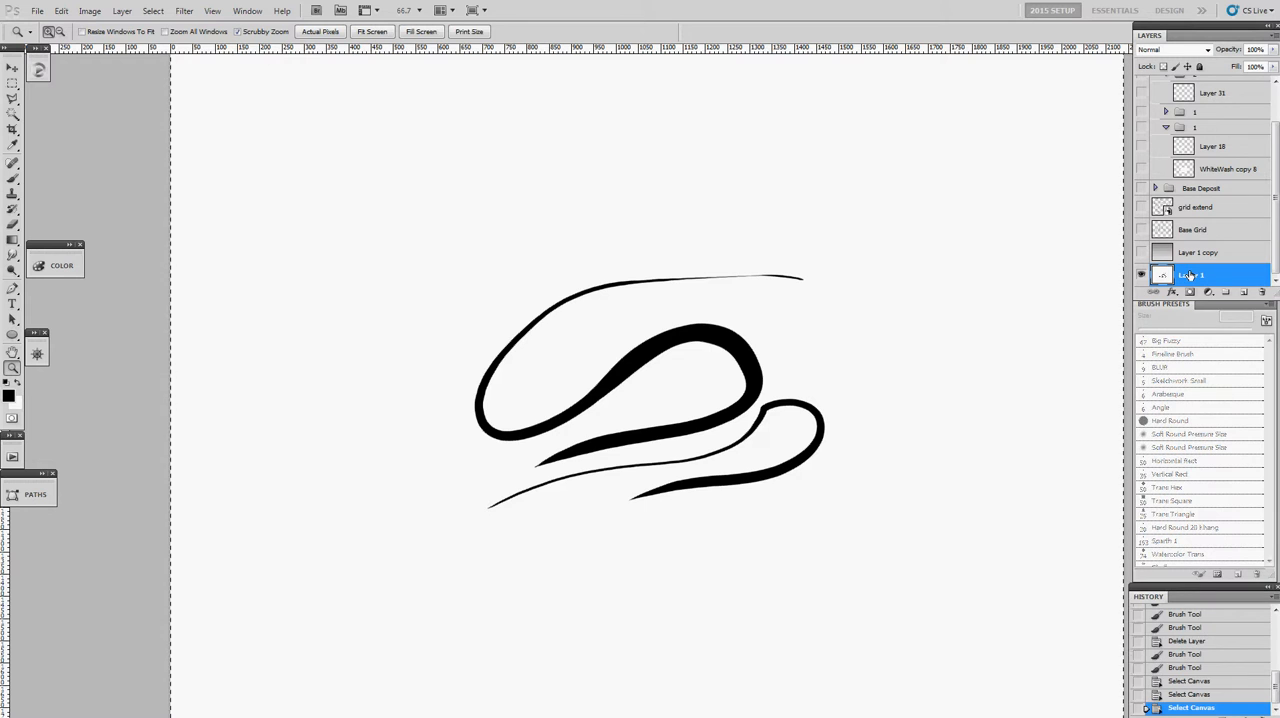
# - Cover Layer 1 with a black gradient inverted to white, and add a new layer above it
pyautogui.press('g')
pyautogui.click(115, 283)
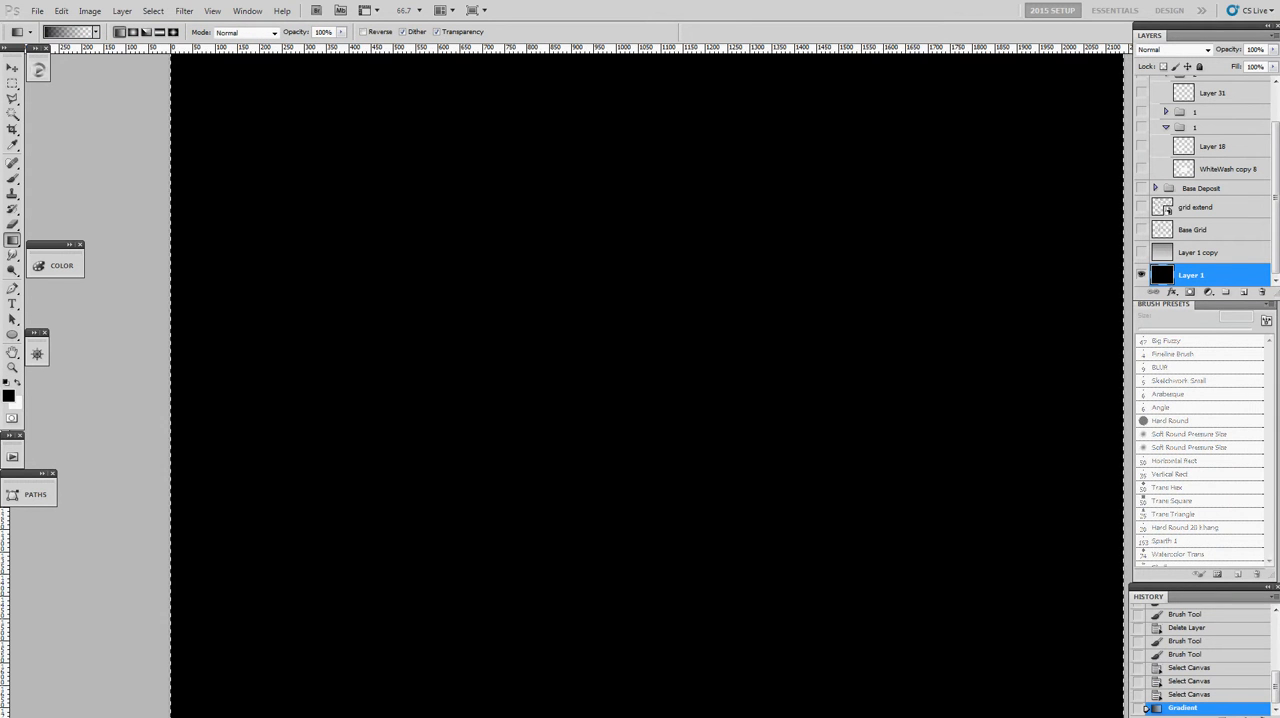
pyautogui.hotkey('ctrl', 'i')
pyautogui.hotkey('ctrl', 'shift', 'n')
pyautogui.press('Return')
# - Draw a thick black slanted box outline in the middle of the new layer with the Hard Round brush
pyautogui.press('b')
pyautogui.moveTo(656, 200)
pyautogui.mouseDown()
pyautogui.moveTo(635, 358)
pyautogui.moveTo(734, 374)
pyautogui.mouseUp()
pyautogui.hotkey('ctrl', 'z')
pyautogui.click(1173, 422)
pyautogui.moveTo(744, 331)
pyautogui.mouseDown()
pyautogui.moveTo(631, 343)
pyautogui.moveTo(474, 423)
pyautogui.moveTo(752, 391)
pyautogui.moveTo(750, 345)
pyautogui.moveTo(826, 384)
pyautogui.mouseUp()
pyautogui.click(1172, 354)
pyautogui.hotkey('ctrl', 'z')
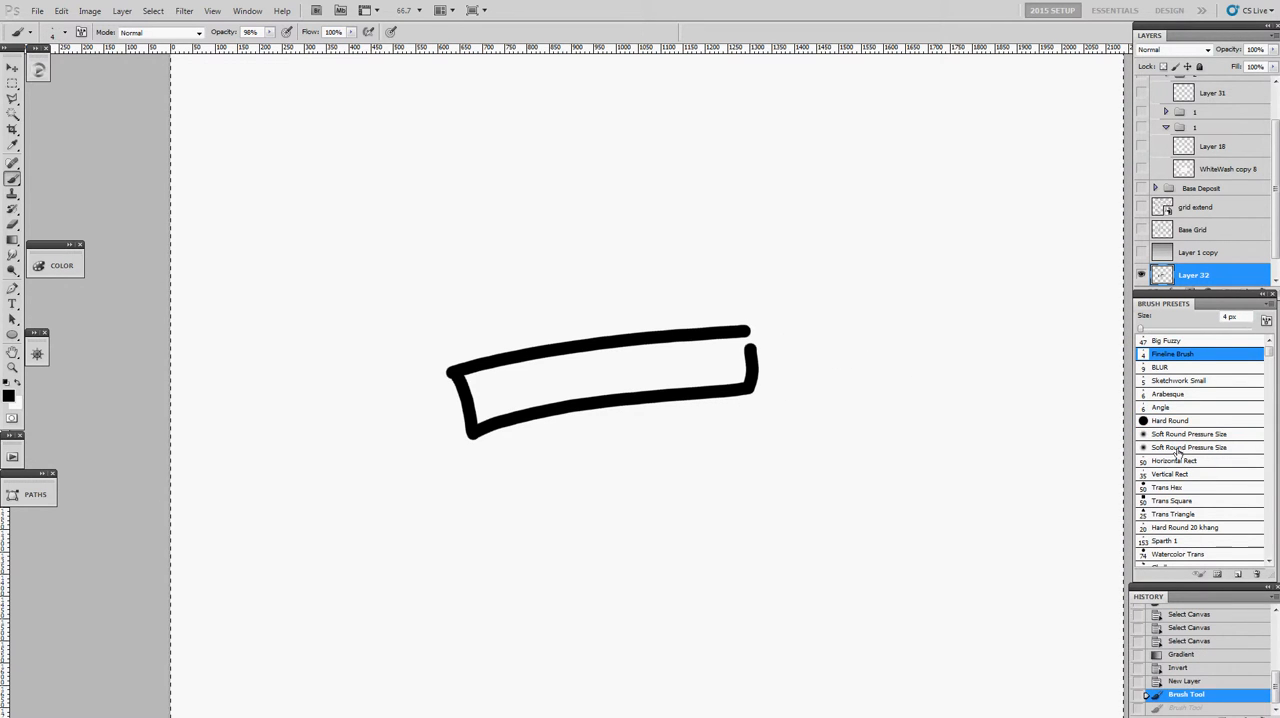
# - Stamp two narrow vertical ovals, one grey and one black, above the box with the enlarged Angle brush
pyautogui.click(1181, 462)
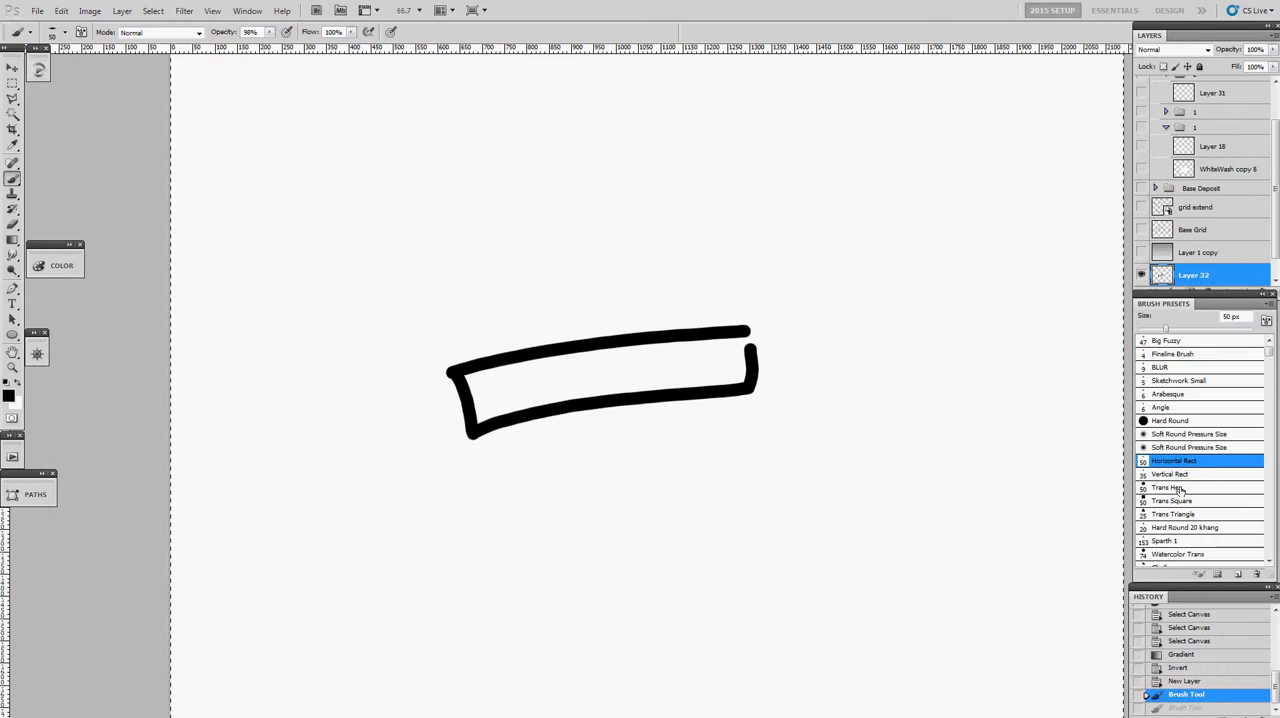
pyautogui.click(1180, 408)
pyautogui.moveTo(708, 293); pyautogui.dragTo(771, 314)
pyautogui.moveTo(740, 248); pyautogui.dragTo(740, 212)
pyautogui.moveTo(621, 216); pyautogui.dragTo(619, 217)
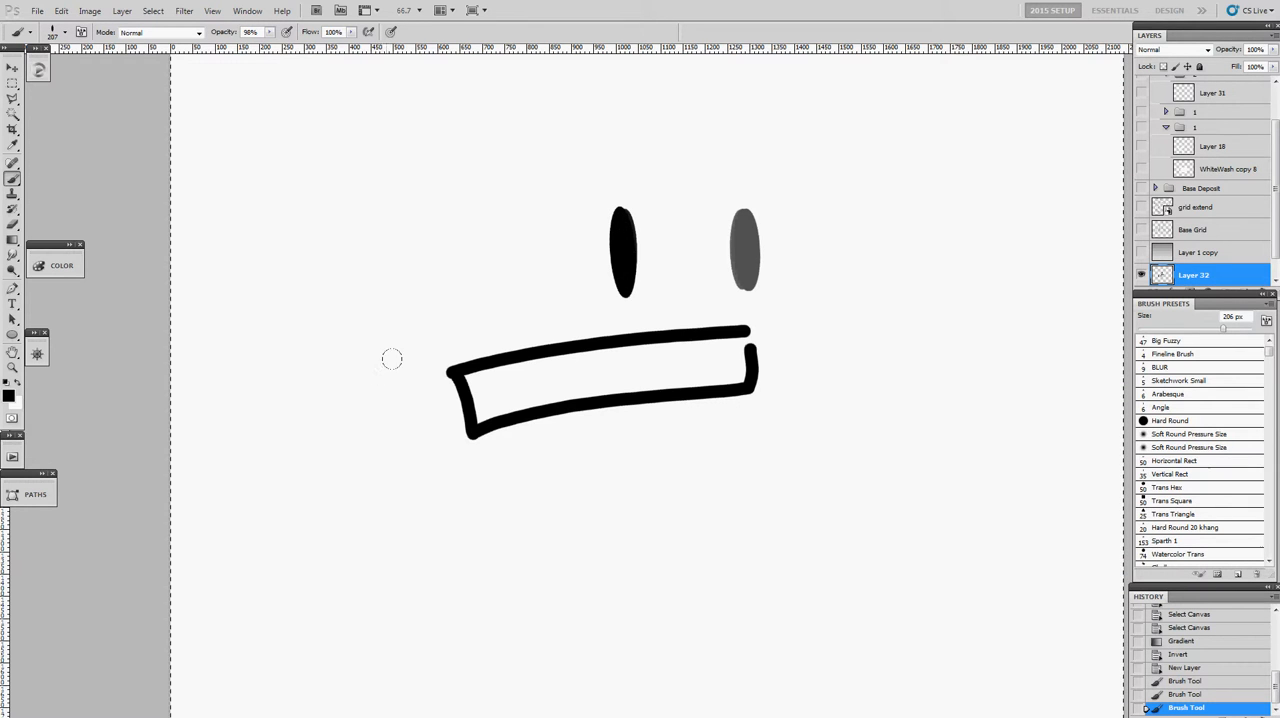
# - Paint broad grey ribbons around the box, more oval stamps above it, and layered dark strokes over its right end
pyautogui.moveTo(370, 246)
pyautogui.mouseDown()
pyautogui.moveTo(520, 220)
pyautogui.moveTo(338, 262)
pyautogui.moveTo(334, 350)
pyautogui.moveTo(362, 490)
pyautogui.moveTo(455, 550)
pyautogui.moveTo(745, 552)
pyautogui.mouseUp()
pyautogui.moveTo(712, 478)
pyautogui.mouseDown()
pyautogui.moveTo(820, 346)
pyautogui.moveTo(924, 409)
pyautogui.mouseUp()
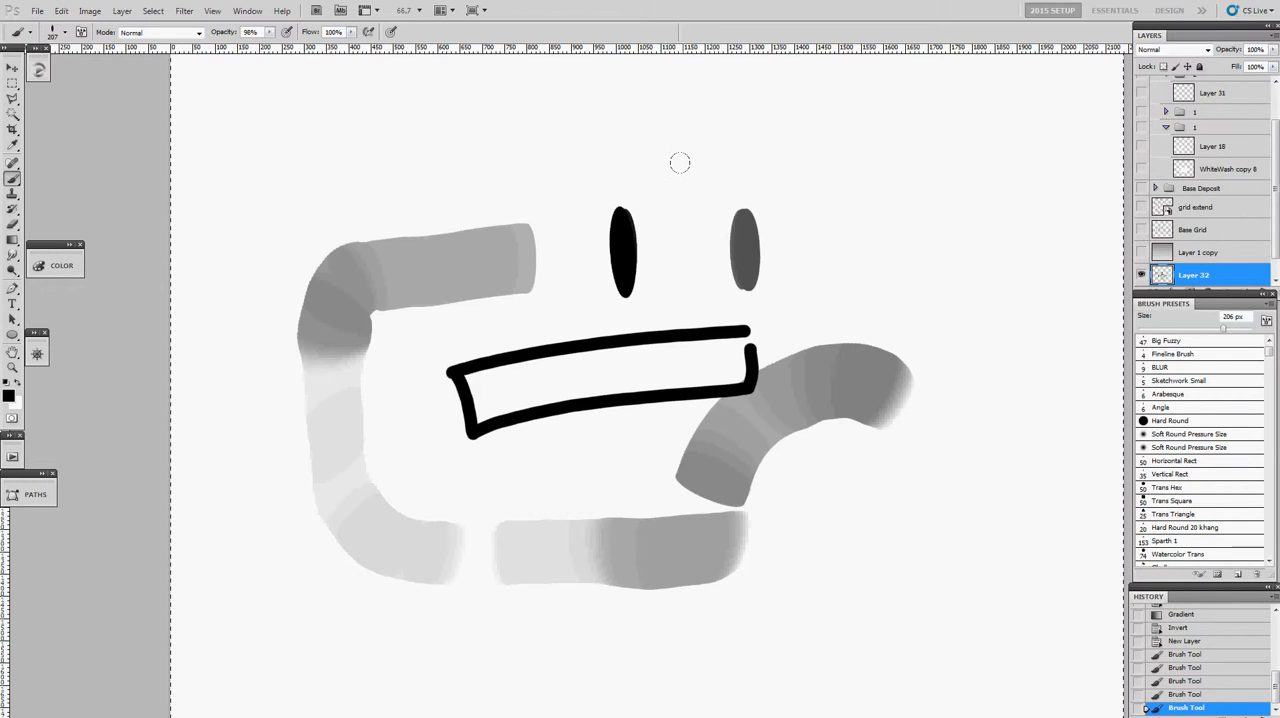
pyautogui.moveTo(674, 158); pyautogui.dragTo(677, 155)
pyautogui.moveTo(848, 134); pyautogui.dragTo(848, 133)
pyautogui.moveTo(864, 275)
pyautogui.mouseDown()
pyautogui.moveTo(920, 194)
pyautogui.moveTo(985, 270)
pyautogui.moveTo(1010, 370)
pyautogui.moveTo(889, 507)
pyautogui.moveTo(905, 595)
pyautogui.moveTo(1055, 370)
pyautogui.moveTo(740, 440)
pyautogui.mouseUp()
pyautogui.moveTo(705, 366)
pyautogui.mouseDown()
pyautogui.moveTo(1000, 220)
pyautogui.moveTo(660, 370)
pyautogui.moveTo(800, 400)
pyautogui.moveTo(747, 328)
pyautogui.moveTo(757, 365)
pyautogui.moveTo(722, 365)
pyautogui.mouseUp()
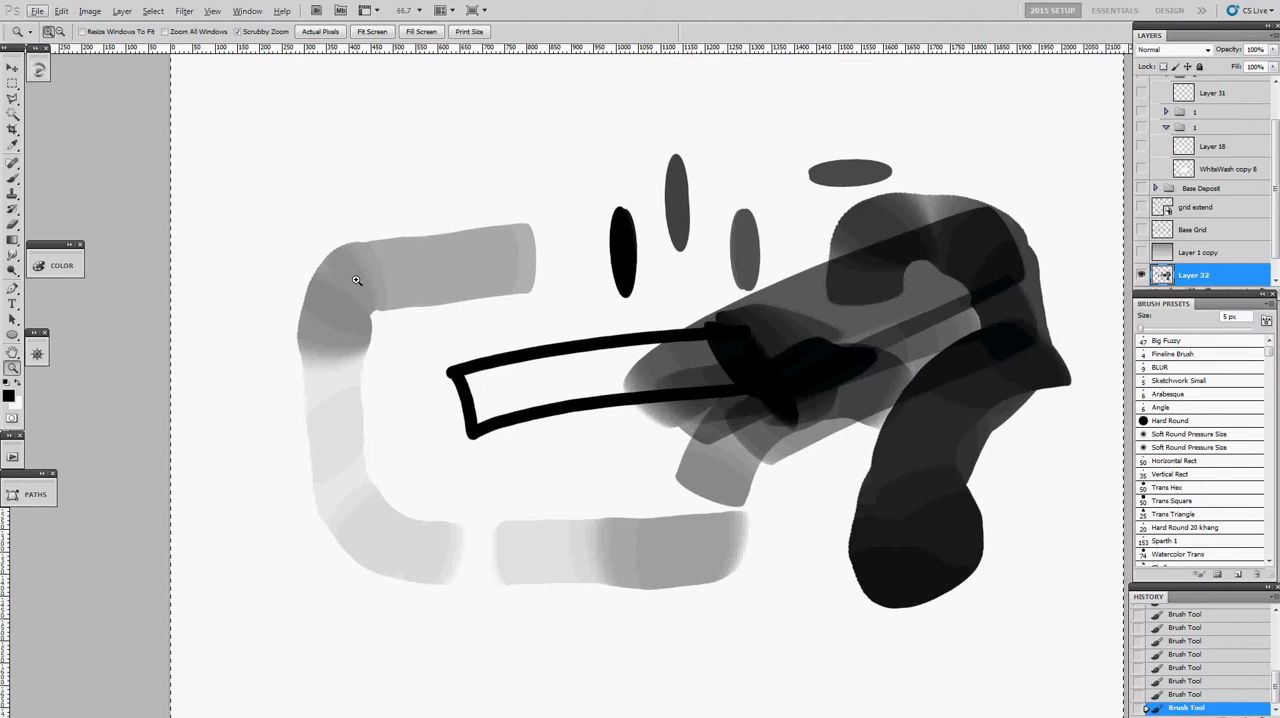
# - Draw thin dark lines on the upper-left grey ribbon, outlining the top and both sides of an inset panel
pyautogui.keyDown('ctrl'); pyautogui.click(363, 283); pyautogui.keyUp('ctrl')
pyautogui.keyDown('ctrl'); pyautogui.click(373, 281); pyautogui.keyUp('ctrl')
pyautogui.moveTo(383, 335)
pyautogui.mouseDown()
pyautogui.moveTo(400, 228)
pyautogui.moveTo(610, 185)
pyautogui.mouseUp()
pyautogui.moveTo(737, 166); pyautogui.dragTo(782, 185)
pyautogui.moveTo(791, 245); pyautogui.dragTo(790, 256)
pyautogui.moveTo(607, 186); pyautogui.dragTo(764, 166)
pyautogui.moveTo(403, 212); pyautogui.dragTo(764, 157)
# - Paint a white highlight just beneath the panel's dark top line, and add a black stroke inside the panel
pyautogui.press('x')
pyautogui.keyDown('alt'); pyautogui.moveTo(521, 211); pyautogui.dragTo(529, 211); pyautogui.keyUp('alt')
pyautogui.moveTo(437, 223); pyautogui.dragTo(738, 178)
pyautogui.keyDown('alt'); pyautogui.moveTo(597, 204); pyautogui.dragTo(650, 207); pyautogui.keyUp('alt')
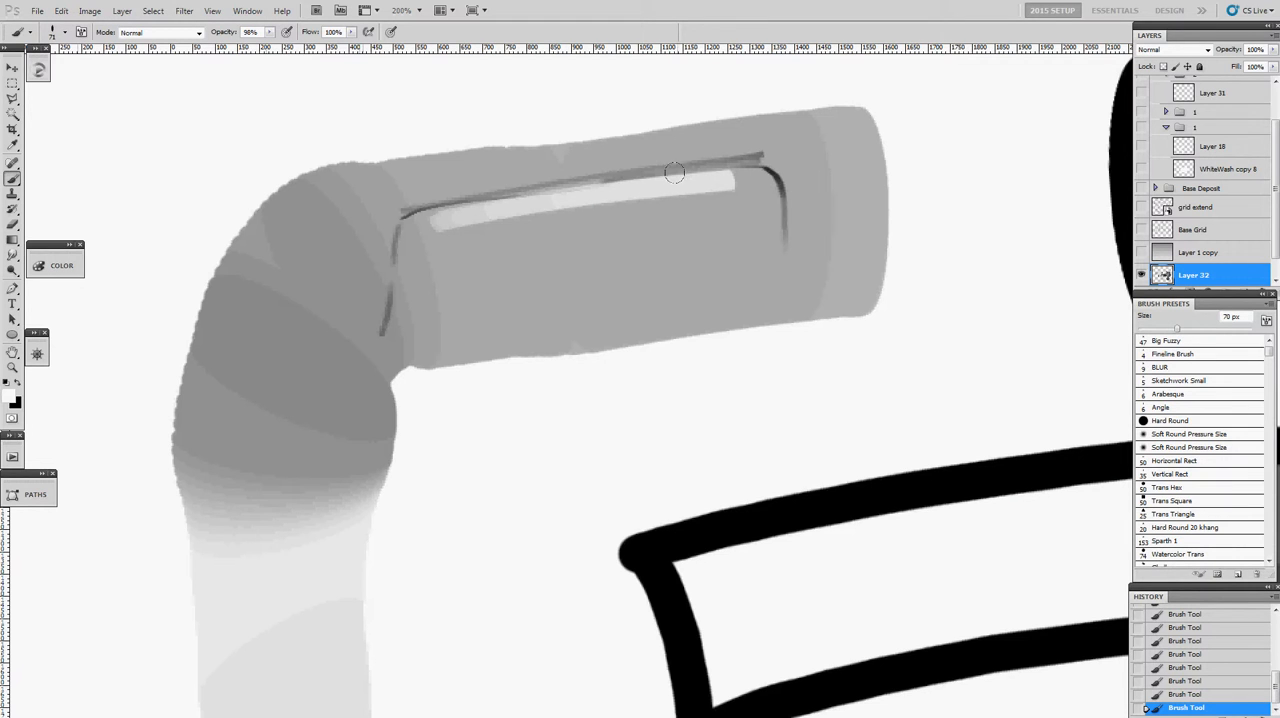
pyautogui.moveTo(687, 178)
pyautogui.mouseDown()
pyautogui.moveTo(686, 194)
pyautogui.moveTo(523, 237)
pyautogui.moveTo(503, 263)
pyautogui.moveTo(482, 250)
pyautogui.moveTo(481, 216)
pyautogui.moveTo(531, 194)
pyautogui.moveTo(707, 200)
pyautogui.moveTo(427, 220)
pyautogui.moveTo(505, 200)
pyautogui.mouseUp()
pyautogui.press('x')
pyautogui.moveTo(647, 238)
pyautogui.mouseDown()
pyautogui.moveTo(623, 220)
pyautogui.moveTo(577, 281)
pyautogui.moveTo(594, 312)
pyautogui.moveTo(689, 155)
pyautogui.moveTo(684, 241)
pyautogui.moveTo(732, 171)
pyautogui.moveTo(634, 175)
pyautogui.moveTo(570, 256)
pyautogui.moveTo(609, 327)
pyautogui.mouseUp()
# - Select the whole canvas and clear all test strokes from Layer 32
pyautogui.press('z')
pyautogui.moveTo(681, 308)
pyautogui.mouseDown()
pyautogui.moveTo(688, 337)
pyautogui.moveTo(580, 488)
pyautogui.mouseUp()
pyautogui.press('b')
pyautogui.hotkey('ctrl', 'a')
pyautogui.press('Delete')
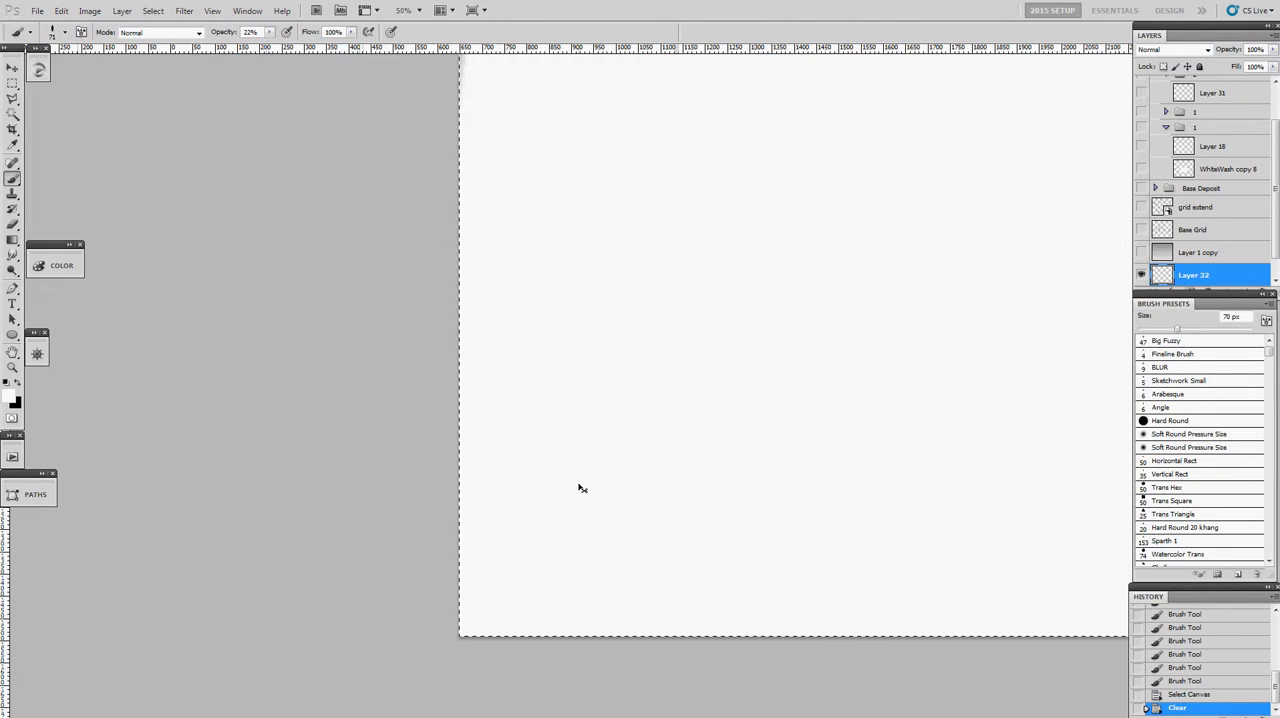
# - Paint angular grey and black strokes with the Trans Square brush, and slanted dark grey strokes below them with Trans Hex
pyautogui.moveTo(662, 348); pyautogui.dragTo(521, 318)
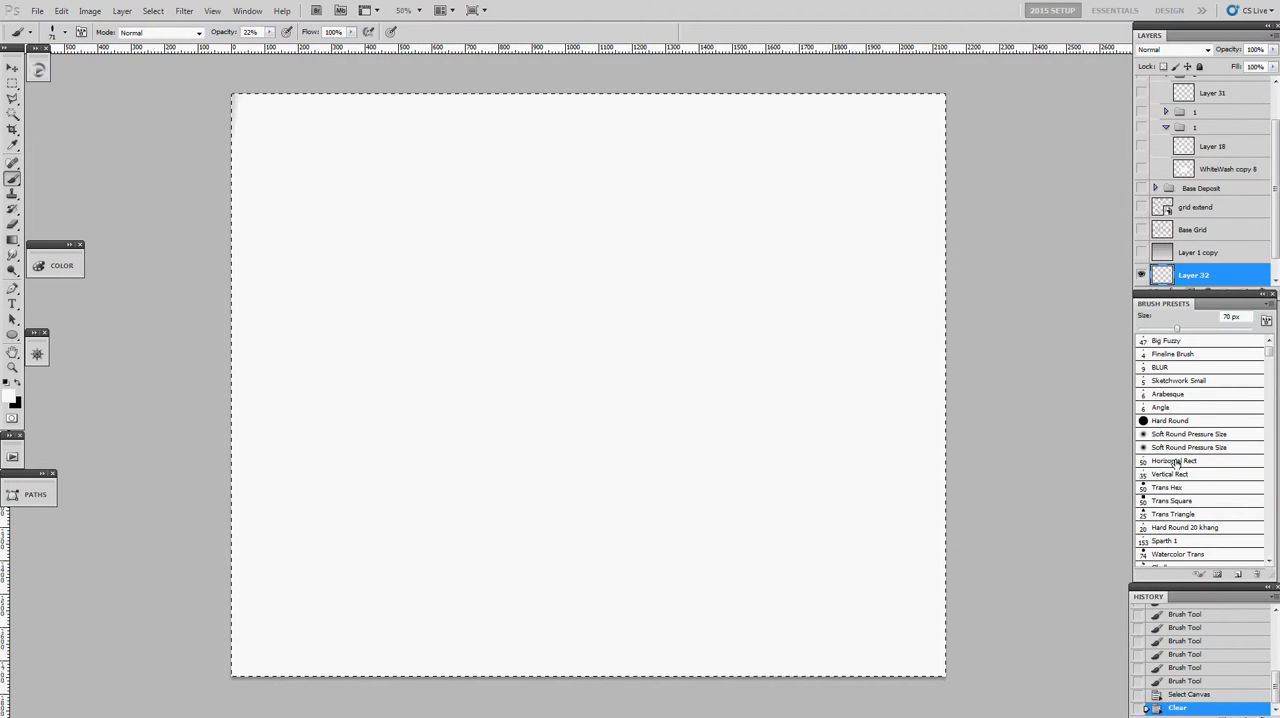
pyautogui.click(1172, 501)
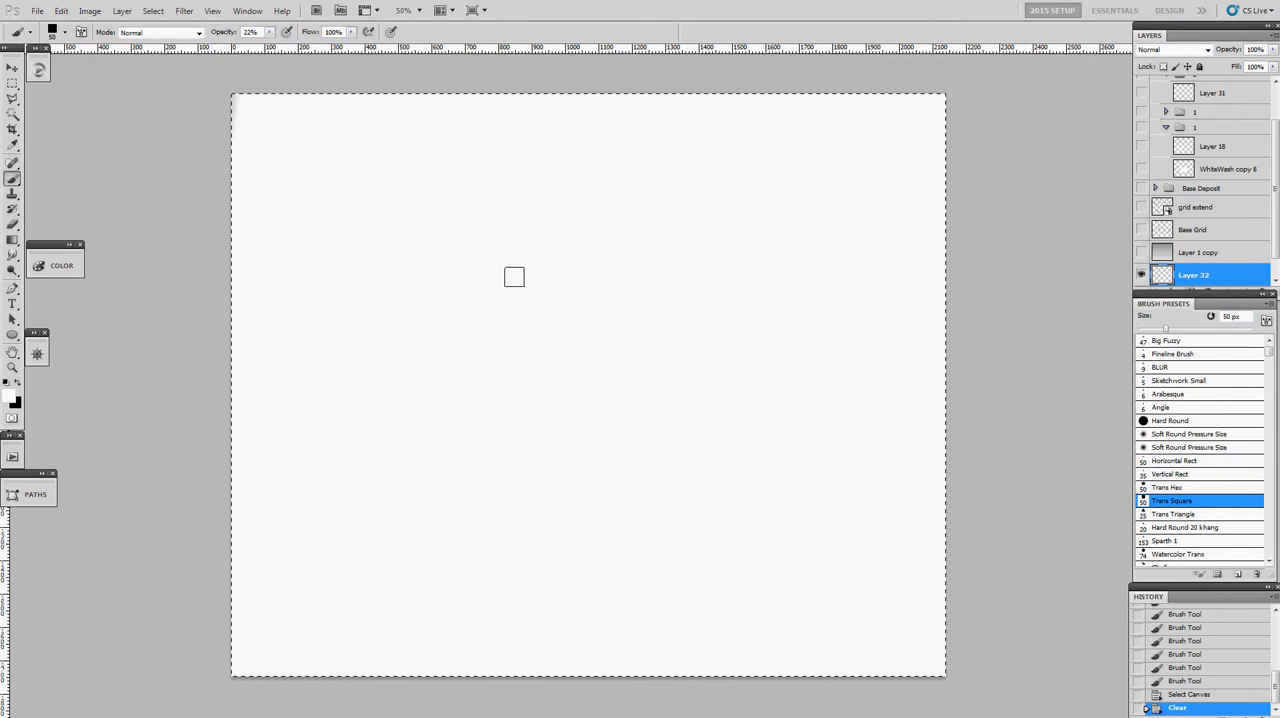
pyautogui.moveTo(537, 272)
pyautogui.mouseDown()
pyautogui.moveTo(680, 269)
pyautogui.moveTo(666, 335)
pyautogui.moveTo(517, 328)
pyautogui.moveTo(499, 348)
pyautogui.moveTo(568, 372)
pyautogui.mouseUp()
pyautogui.moveTo(470, 380)
pyautogui.mouseDown()
pyautogui.moveTo(720, 366)
pyautogui.moveTo(677, 403)
pyautogui.moveTo(745, 405)
pyautogui.moveTo(737, 449)
pyautogui.moveTo(532, 514)
pyautogui.moveTo(571, 523)
pyautogui.moveTo(712, 480)
pyautogui.mouseUp()
pyautogui.click(1166, 487)
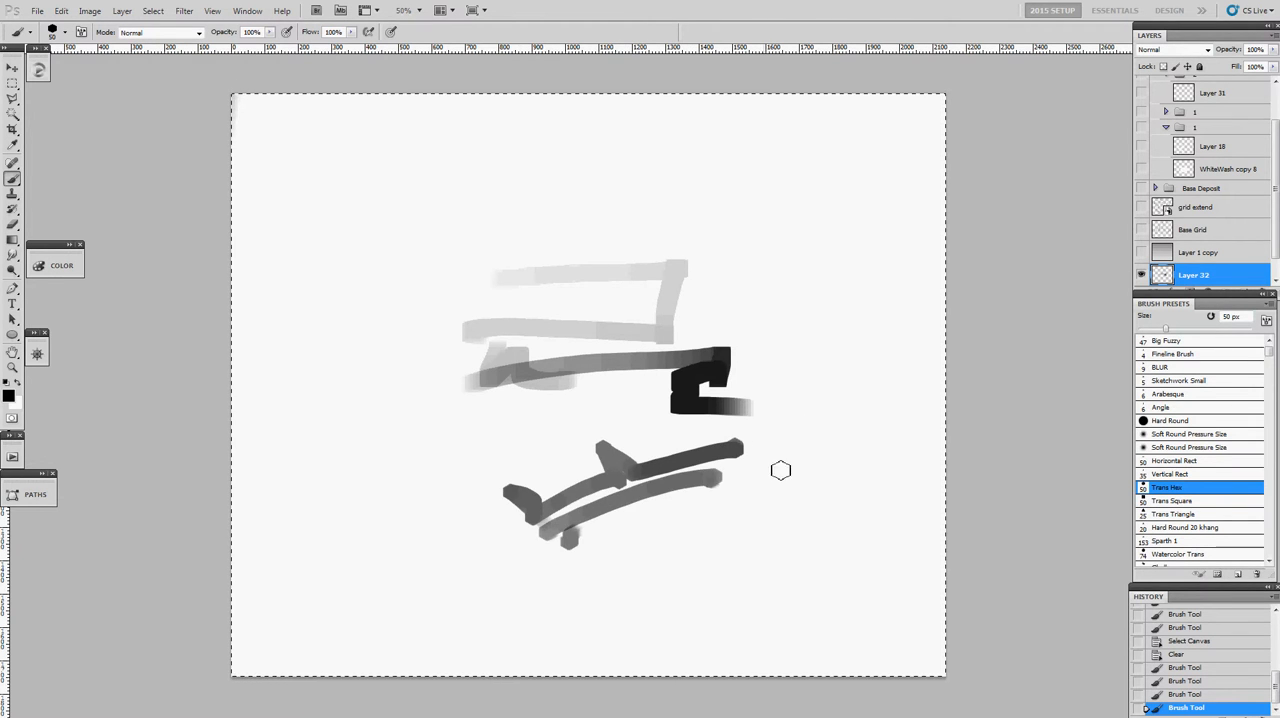
# - Draw a small triangle outline beside the lower strokes with the Trans Triangle brush
pyautogui.click(1172, 500)
pyautogui.click(1172, 514)
pyautogui.moveTo(808, 482)
pyautogui.mouseDown()
pyautogui.moveTo(814, 494)
pyautogui.moveTo(777, 503)
pyautogui.moveTo(812, 500)
pyautogui.mouseUp()
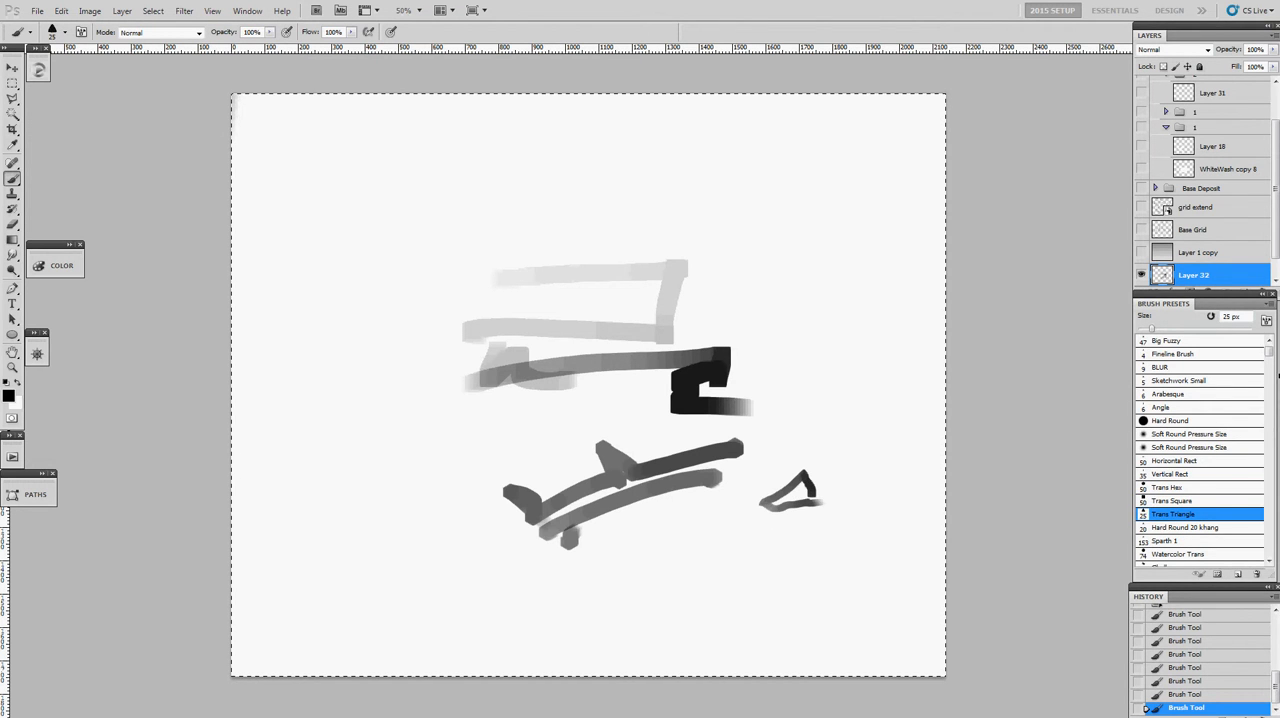
# - Paint a rough black textured curve to the left of the other strokes with the Poopsplats brush
pyautogui.moveTo(1274, 358)
pyautogui.mouseDown()
pyautogui.moveTo(1270, 436)
pyautogui.moveTo(1274, 369)
pyautogui.mouseUp()
pyautogui.scroll(-3, 1253, 391)
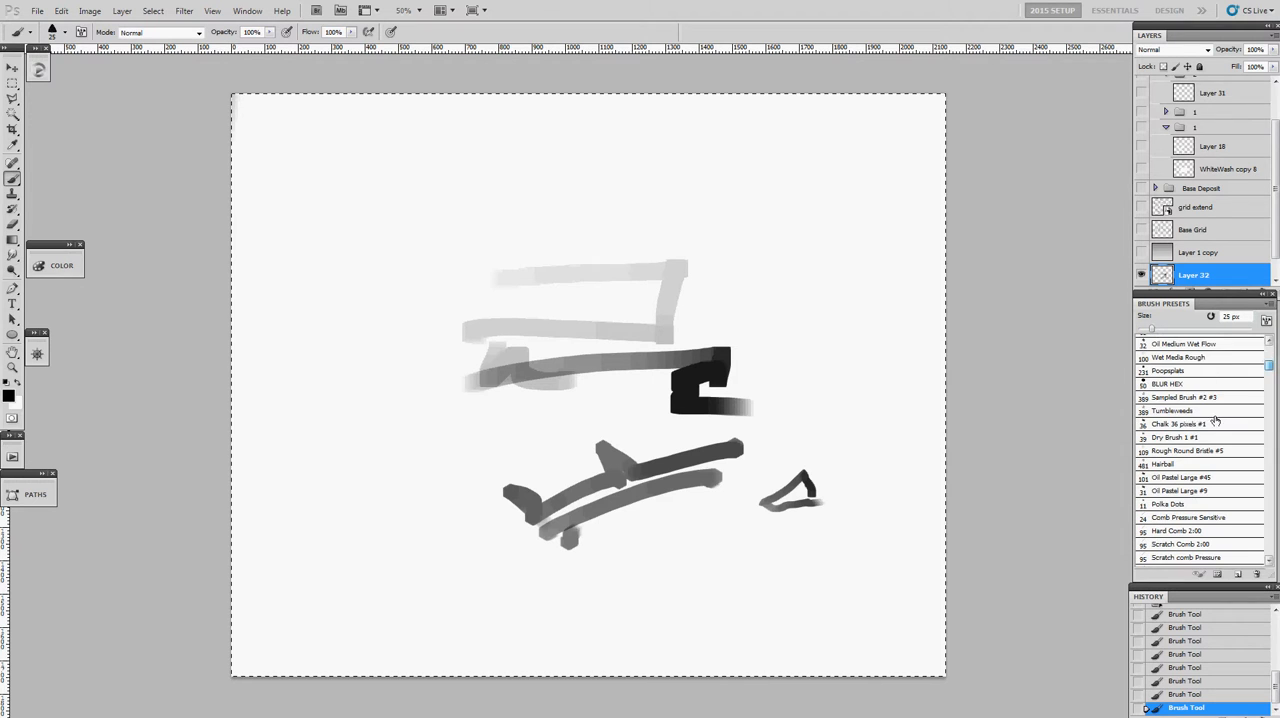
pyautogui.click(1188, 372)
pyautogui.moveTo(575, 206)
pyautogui.mouseDown()
pyautogui.moveTo(437, 212)
pyautogui.moveTo(380, 303)
pyautogui.moveTo(380, 395)
pyautogui.moveTo(360, 480)
pyautogui.moveTo(372, 376)
pyautogui.moveTo(400, 345)
pyautogui.moveTo(321, 393)
pyautogui.moveTo(525, 385)
pyautogui.mouseUp()
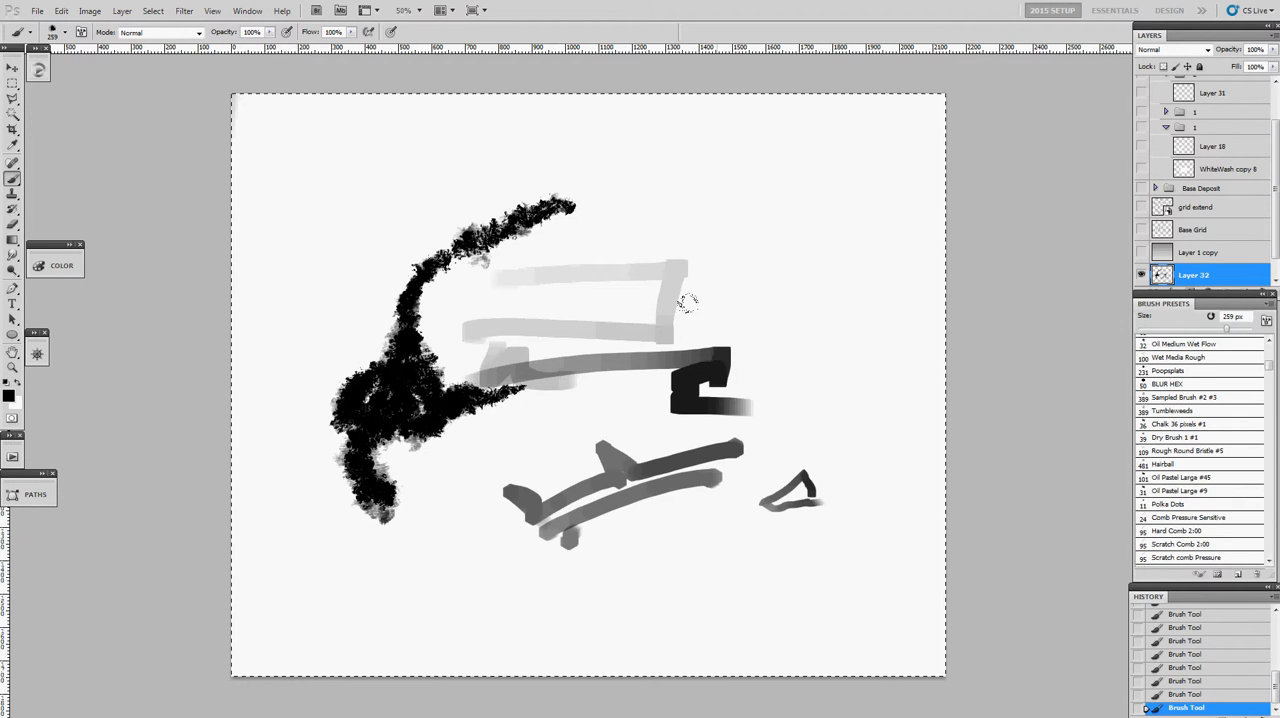
# - Paint sample strokes with the Texture Comb brush enlarged to 144 px, and clear the layer
pyautogui.moveTo(1271, 370); pyautogui.dragTo(1271, 368)
pyautogui.click(1247, 374)
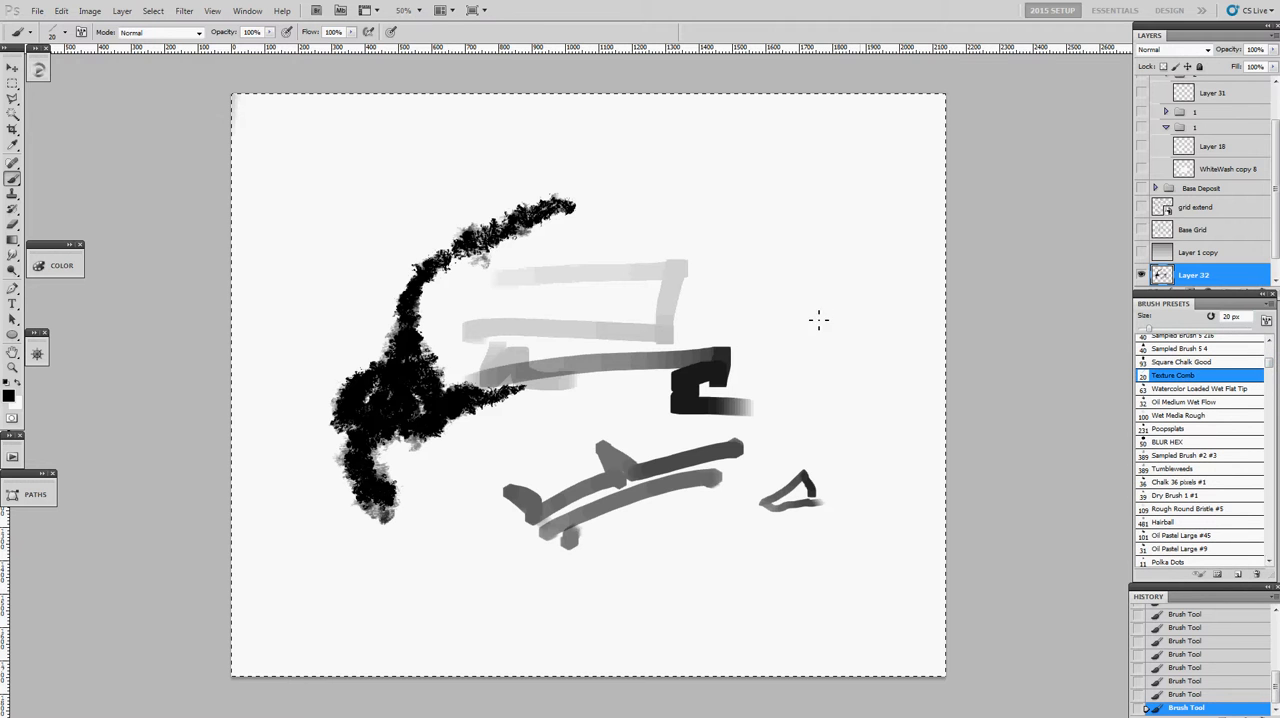
pyautogui.moveTo(622, 281); pyautogui.dragTo(624, 286)
pyautogui.keyDown('alt'); pyautogui.rightClick(622, 250); pyautogui.keyUp('alt')
pyautogui.moveTo(550, 247)
pyautogui.mouseDown()
pyautogui.moveTo(627, 316)
pyautogui.moveTo(742, 310)
pyautogui.mouseUp()
pyautogui.moveTo(662, 356)
pyautogui.mouseDown()
pyautogui.moveTo(684, 358)
pyautogui.moveTo(724, 275)
pyautogui.moveTo(676, 366)
pyautogui.moveTo(714, 290)
pyautogui.mouseUp()
pyautogui.press('Delete')
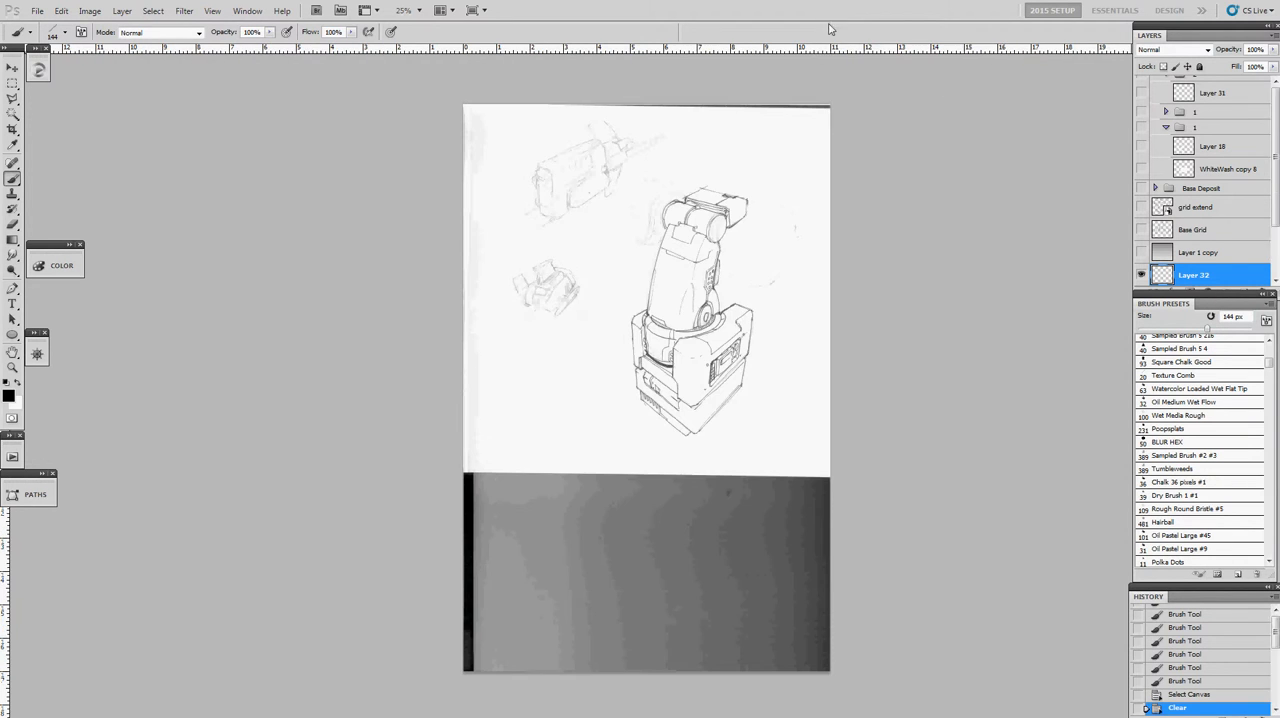
pyautogui.press('z')
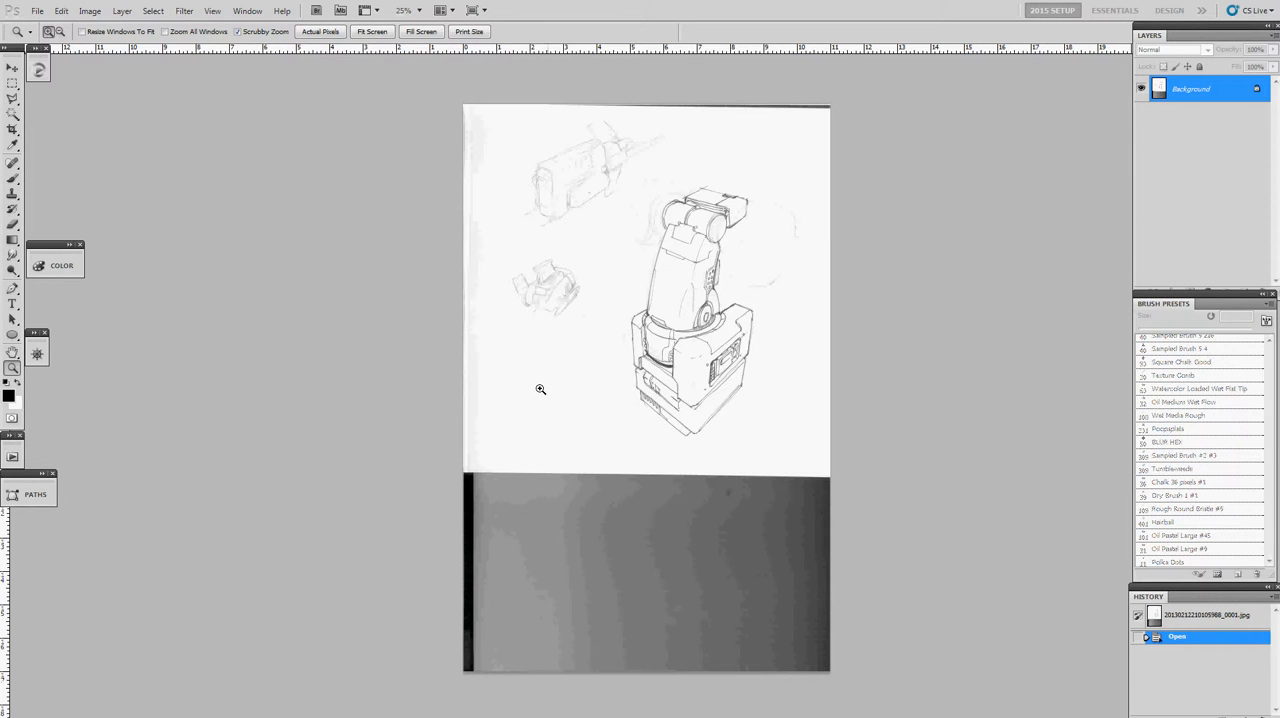
pyautogui.click(768, 286)
pyautogui.click(735, 273)
pyautogui.keyDown('alt'); pyautogui.click(684, 277); pyautogui.keyUp('alt')
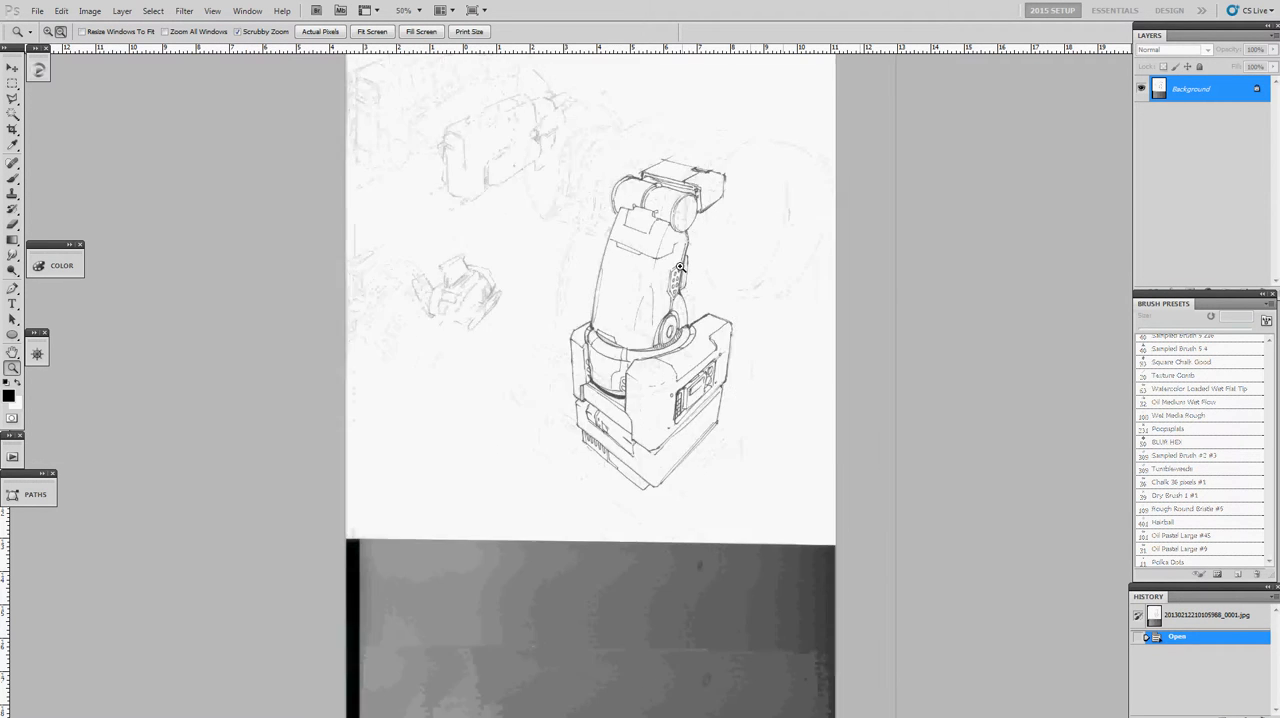
pyautogui.keyDown('alt'); pyautogui.click(690, 278); pyautogui.keyUp('alt')
pyautogui.press('m')
pyautogui.moveTo(460, 122)
pyautogui.mouseDown()
pyautogui.moveTo(674, 386)
pyautogui.moveTo(780, 458)
pyautogui.mouseUp()
pyautogui.moveTo(739, 406); pyautogui.dragTo(743, 409)
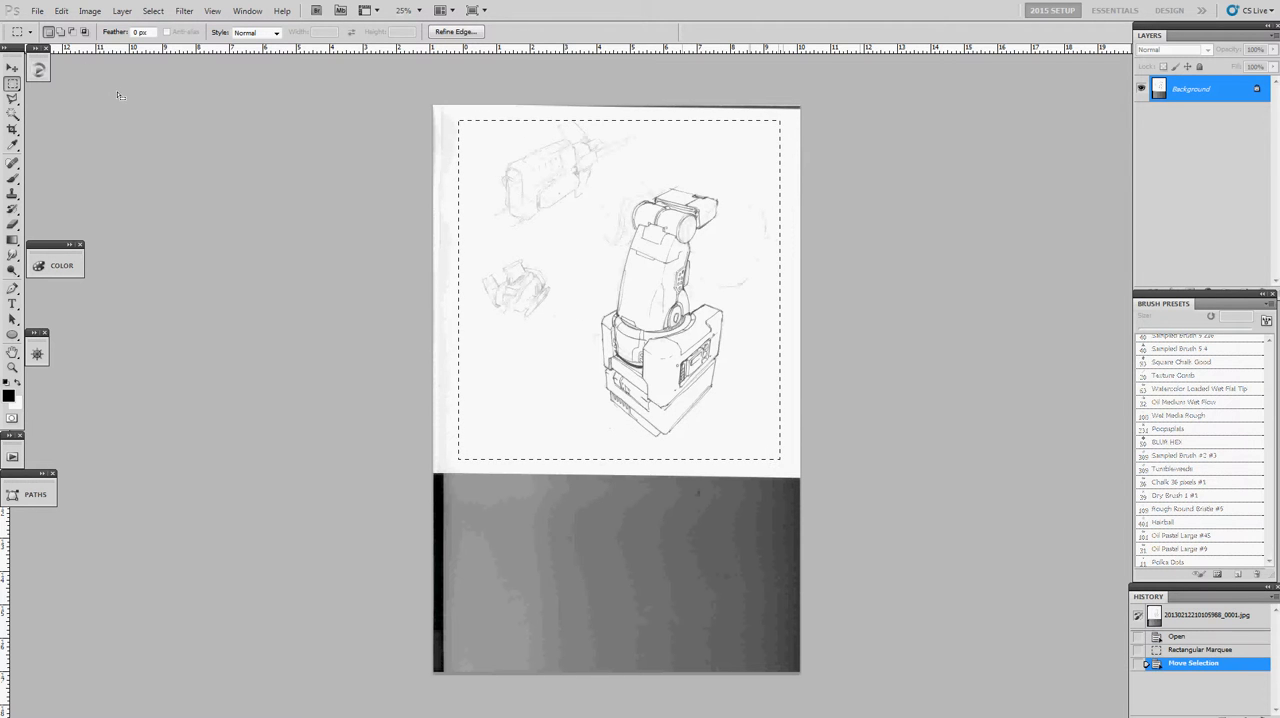
pyautogui.click(89, 10)
pyautogui.click(150, 145)
# - Remove the crop selection and marquee-select the faint gun-like machine sketch in the upper-left part of the scan
pyautogui.press('z')
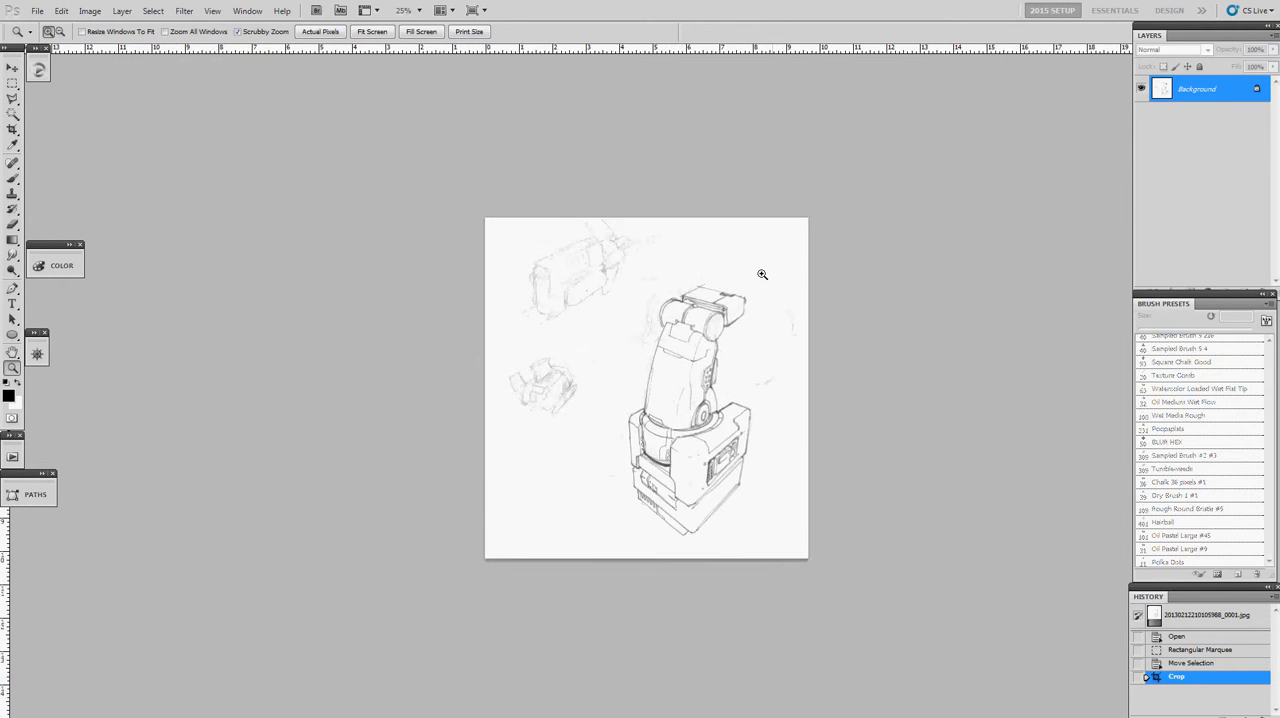
pyautogui.click(759, 271)
pyautogui.hotkey('ctrl', 'd')
pyautogui.moveTo(694, 283); pyautogui.dragTo(678, 81)
pyautogui.click(388, 144)
pyautogui.moveTo(397, 180); pyautogui.dragTo(434, 436)
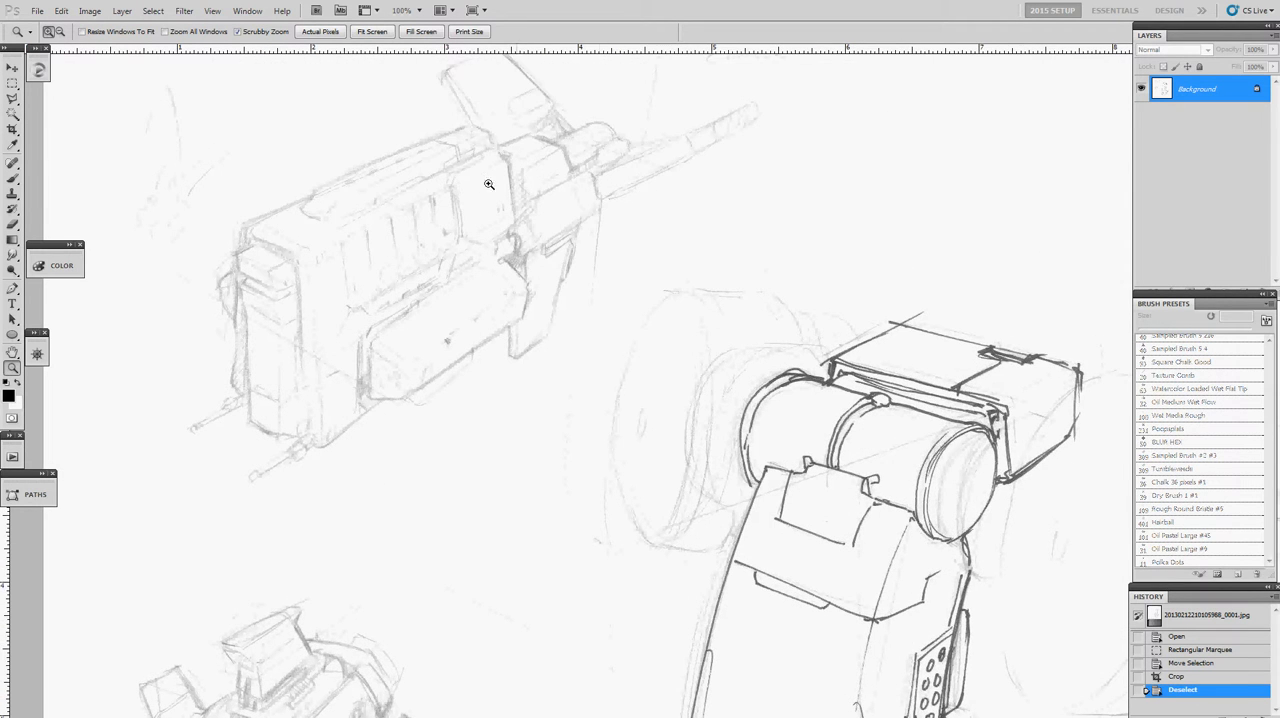
pyautogui.moveTo(422, 222); pyautogui.dragTo(488, 297)
pyautogui.moveTo(620, 398)
pyautogui.mouseDown()
pyautogui.moveTo(586, 277)
pyautogui.moveTo(590, 353)
pyautogui.mouseUp()
pyautogui.press('m')
pyautogui.moveTo(168, 83)
pyautogui.mouseDown()
pyautogui.moveTo(286, 194)
pyautogui.moveTo(751, 507)
pyautogui.moveTo(749, 535)
pyautogui.mouseUp()
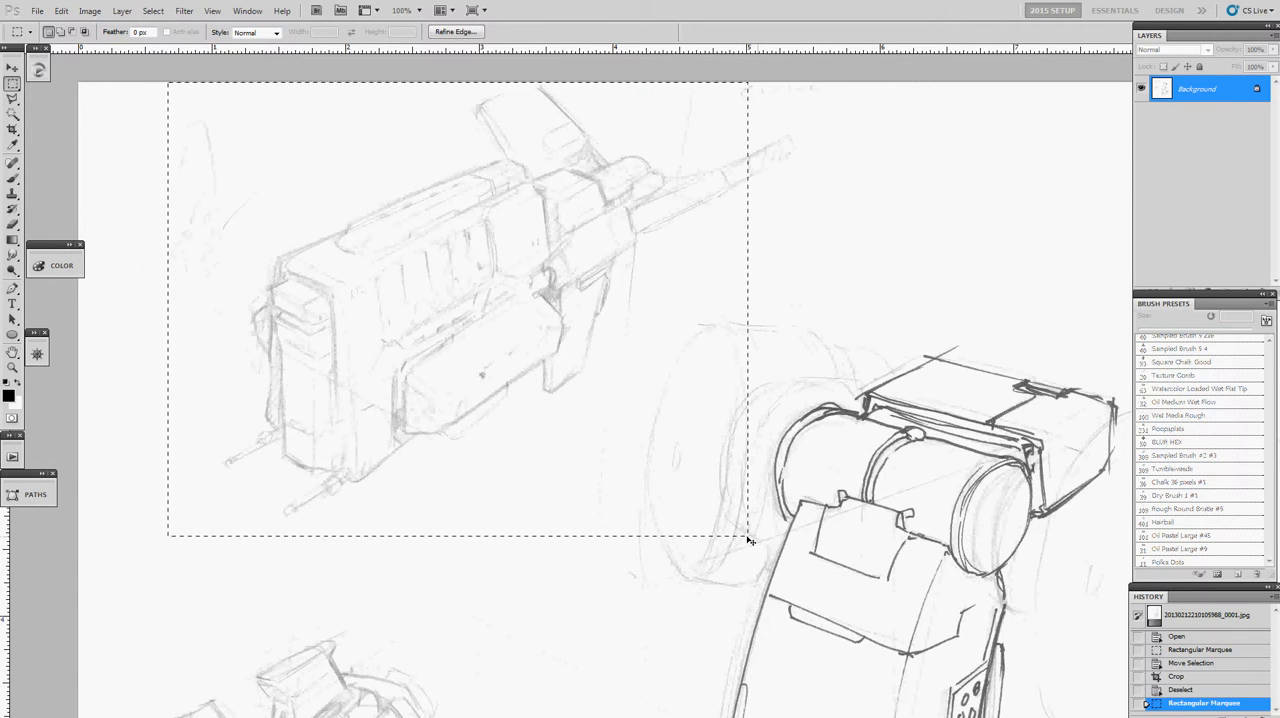
# - Paste the selected machine sketch into Factory_Redux.psd on the cleared canvas
pyautogui.hotkey('ctrl', 'Tab')
pyautogui.hotkey('ctrl', 'Tab')
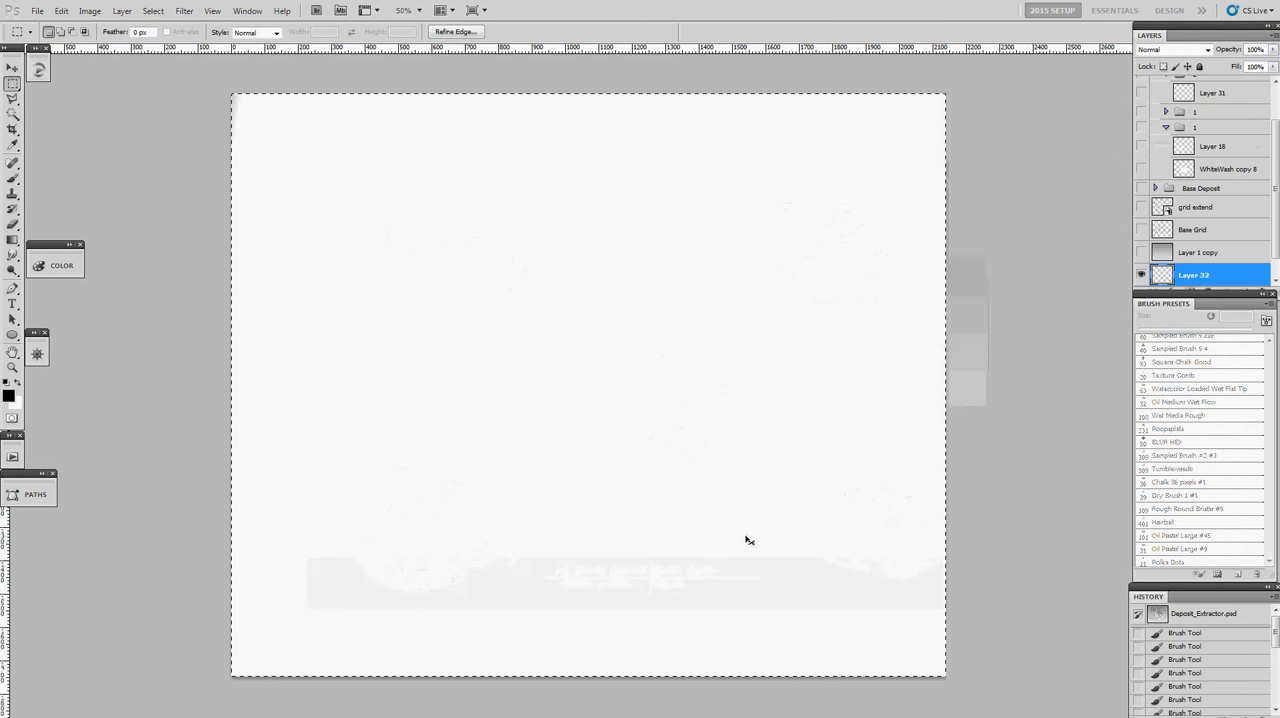
pyautogui.hotkey('ctrl', 'v')
pyautogui.press('z')
pyautogui.click(720, 348)
pyautogui.click(724, 354)
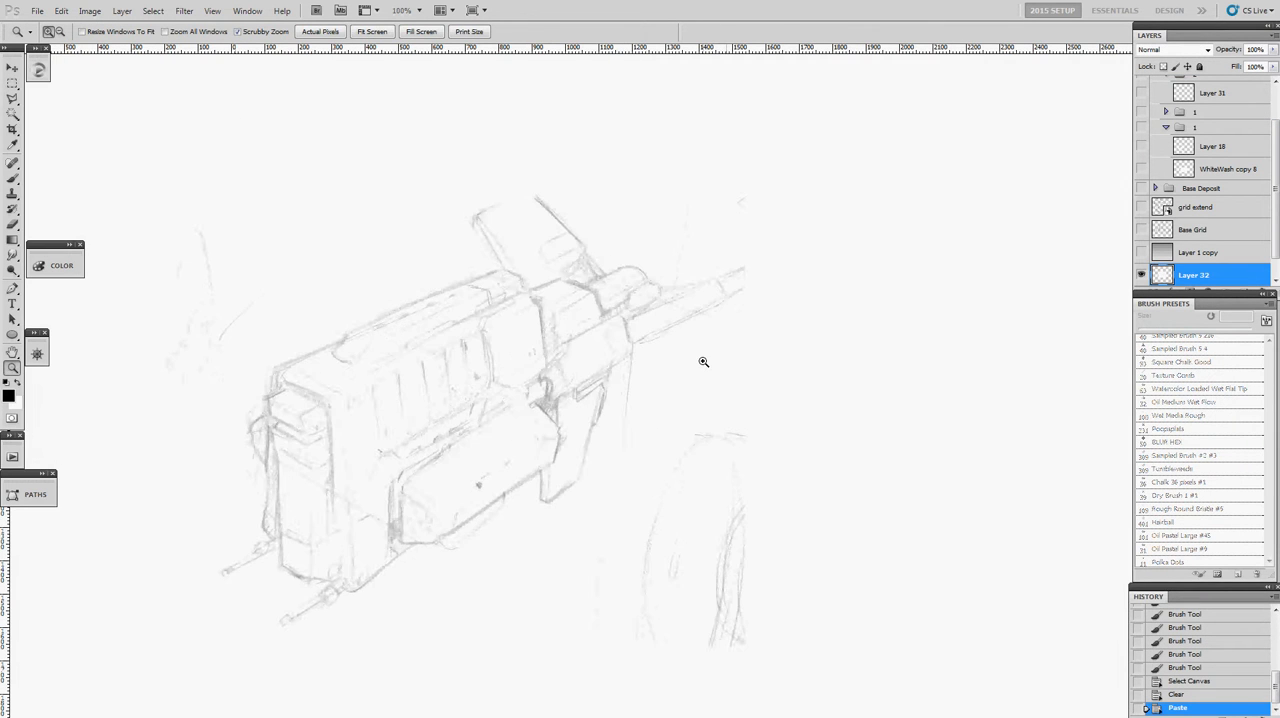
pyautogui.keyDown('alt'); pyautogui.click(706, 360); pyautogui.keyUp('alt')
pyautogui.keyDown('alt'); pyautogui.click(706, 360); pyautogui.keyUp('alt')
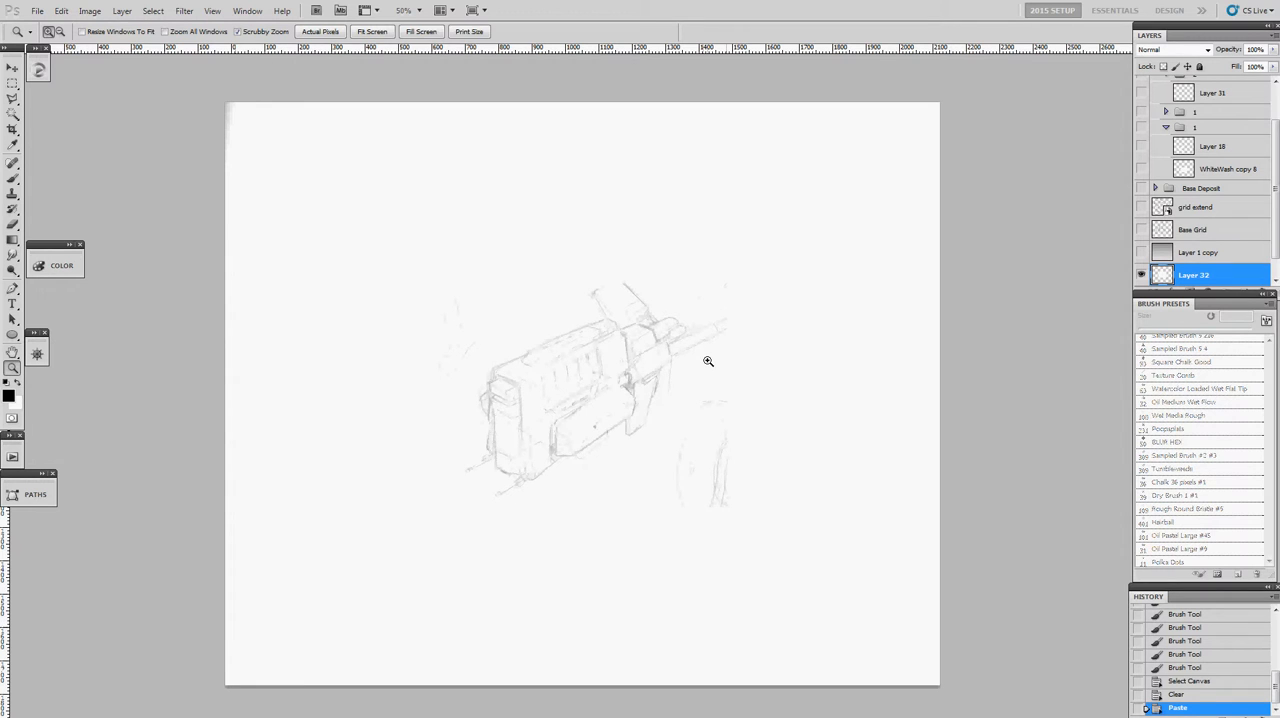
# - Darken the pasted sketch's lines with Levels, setting the black input level to 203
pyautogui.hotkey('ctrl', 'l')
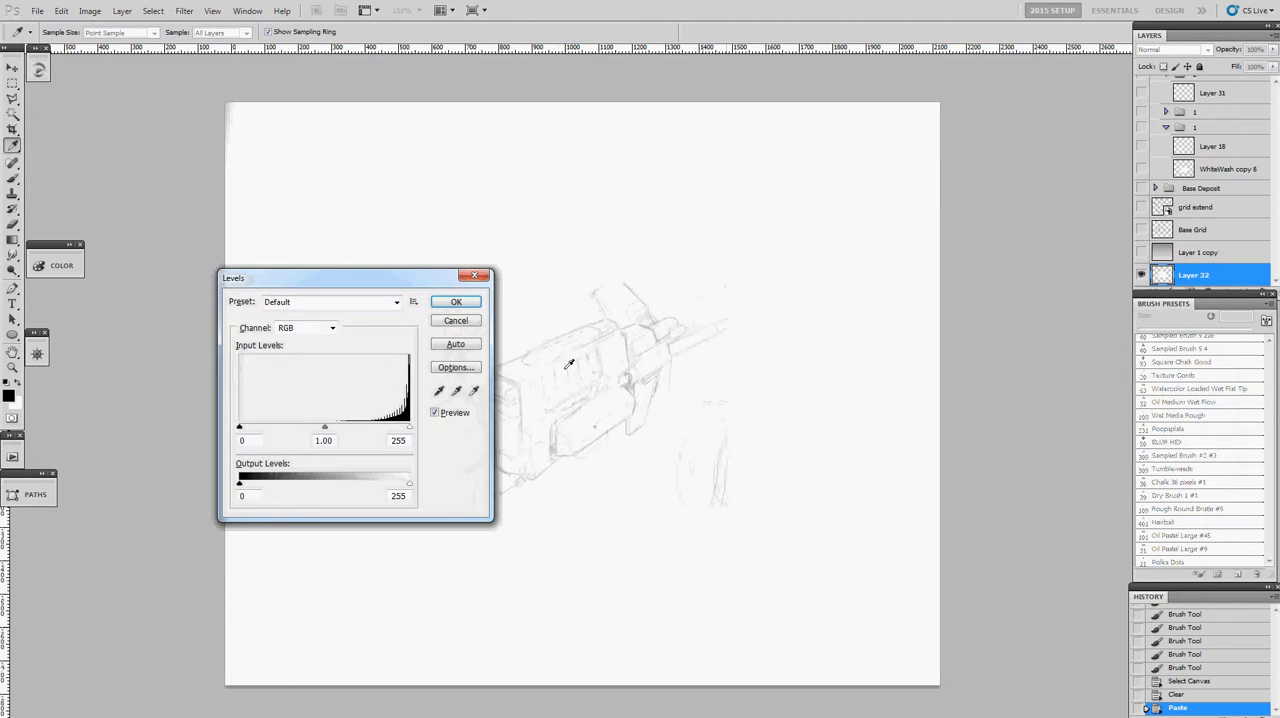
pyautogui.click(474, 325)
pyautogui.click(90, 10)
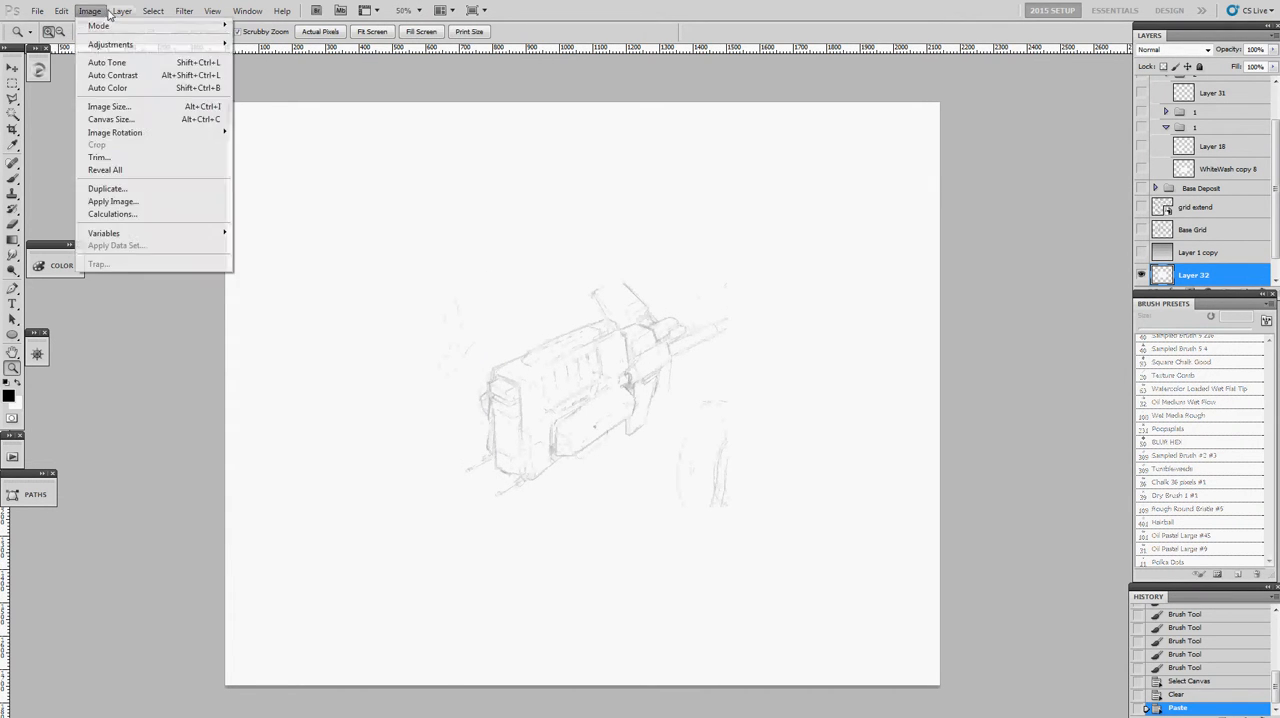
pyautogui.moveTo(140, 44)
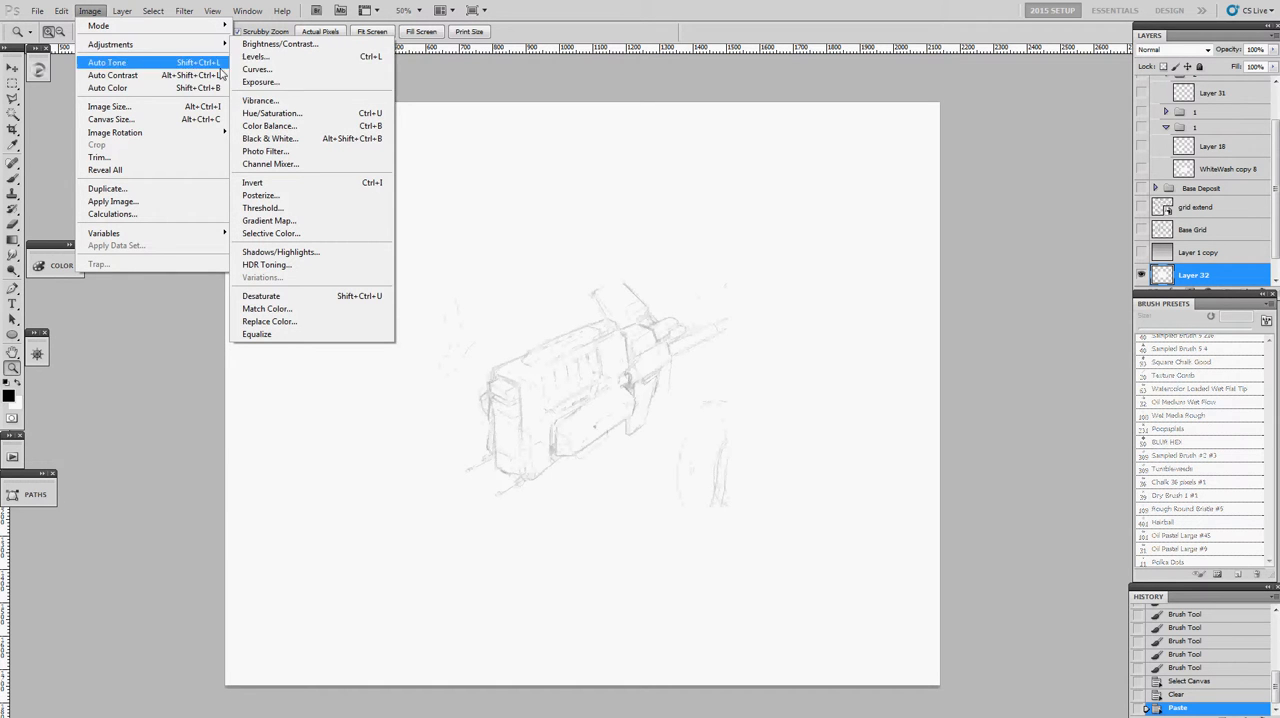
pyautogui.click(282, 57)
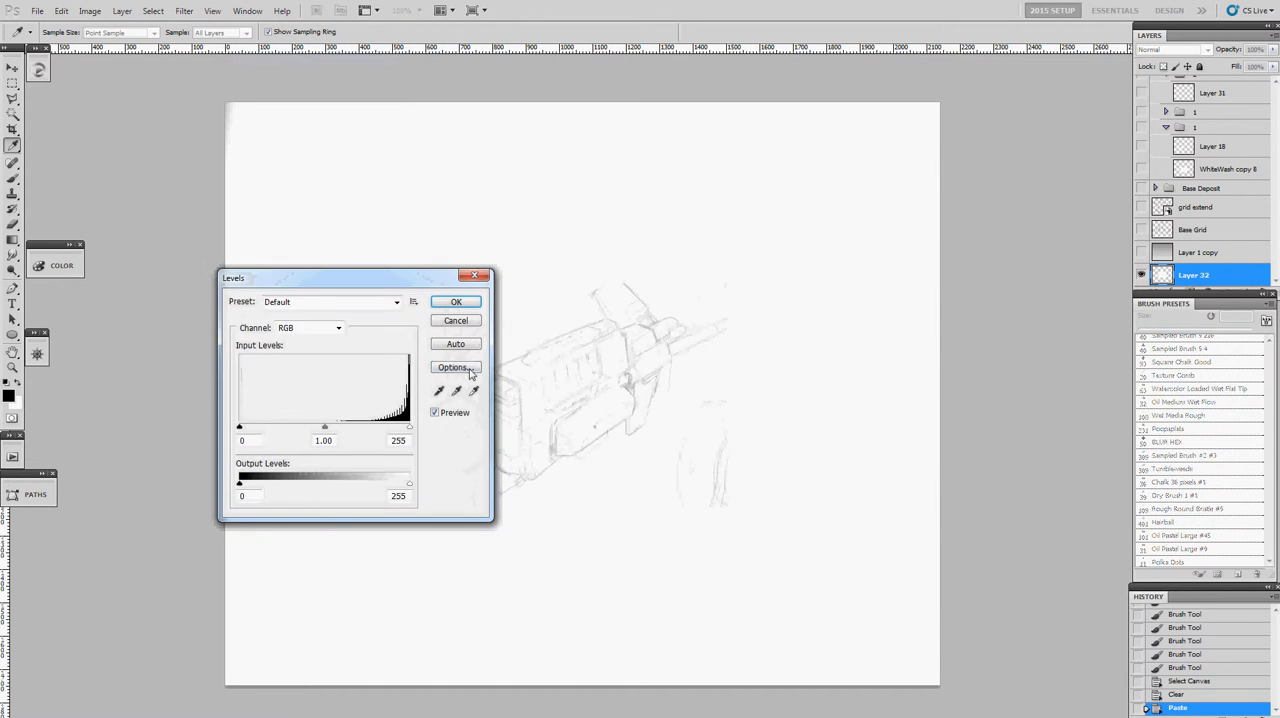
pyautogui.moveTo(394, 280); pyautogui.dragTo(300, 242)
pyautogui.moveTo(309, 390); pyautogui.dragTo(340, 395)
pyautogui.moveTo(184, 391)
pyautogui.mouseDown()
pyautogui.moveTo(263, 389)
pyautogui.moveTo(162, 398)
pyautogui.moveTo(281, 394)
pyautogui.mouseUp()
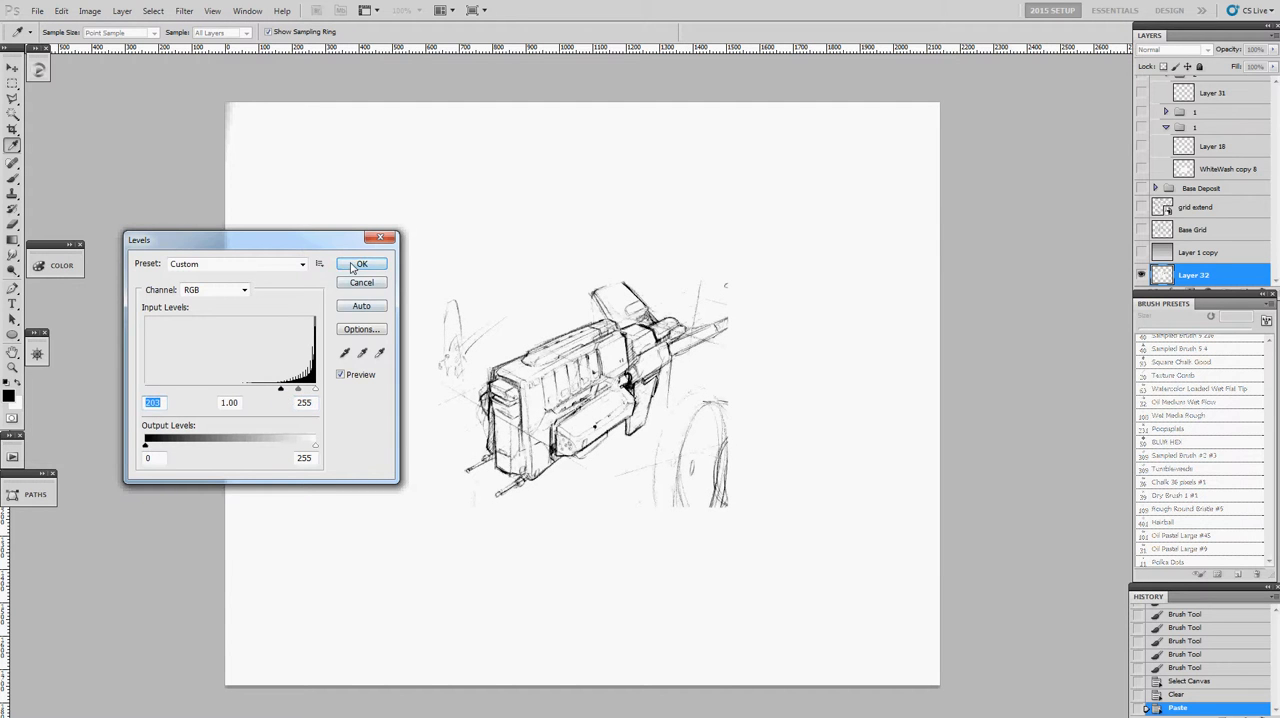
pyautogui.click(352, 267)
# - Examine the darkened linework of the pasted machine sketch up close
pyautogui.click(601, 378)
pyautogui.click(601, 378)
pyautogui.click(601, 378)
pyautogui.moveTo(596, 380); pyautogui.dragTo(569, 272)
pyautogui.keyDown('alt'); pyautogui.click(569, 272); pyautogui.keyUp('alt')
pyautogui.keyDown('alt'); pyautogui.click(569, 272); pyautogui.keyUp('alt')
pyautogui.keyDown('alt'); pyautogui.click(569, 272); pyautogui.keyUp('alt')
pyautogui.click(569, 272)
pyautogui.click(569, 272)
pyautogui.moveTo(530, 262); pyautogui.dragTo(516, 338)
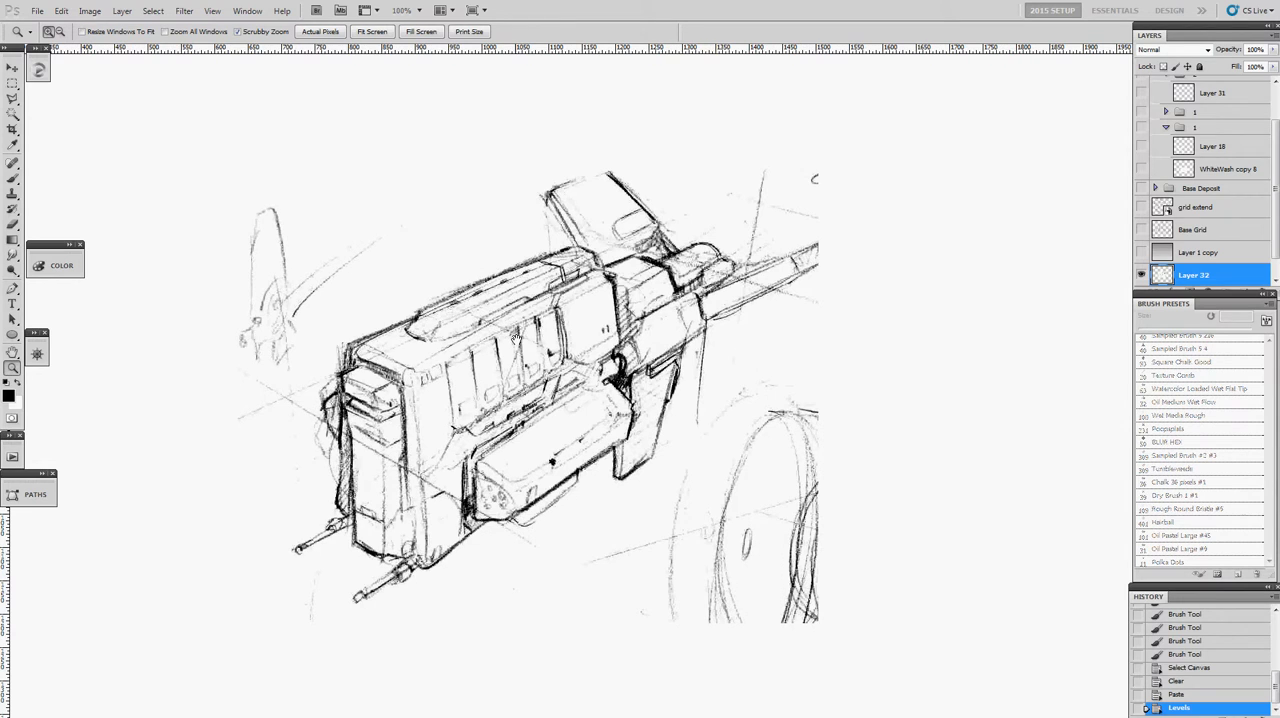
# - Return to the cropped scan and remove the rectangular selection around the gun-like sketch
pyautogui.hotkey('ctrl', 'Tab')
pyautogui.hotkey('ctrl', 'Tab')
pyautogui.hotkey('ctrl', 'Tab')
pyautogui.hotkey('ctrl', 'Tab')
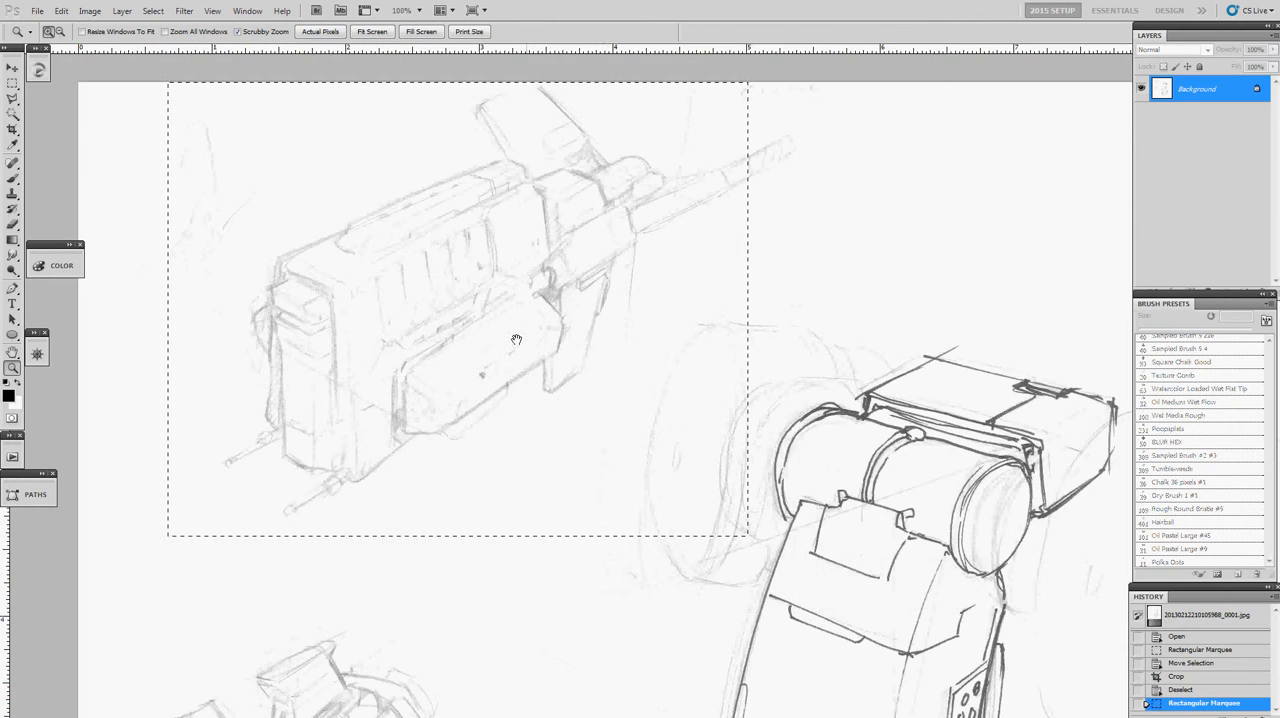
pyautogui.keyDown('alt'); pyautogui.click(613, 413); pyautogui.keyUp('alt')
pyautogui.moveTo(605, 414); pyautogui.dragTo(406, 160)
pyautogui.keyDown('alt'); pyautogui.click(441, 147); pyautogui.keyUp('alt')
pyautogui.click(425, 132)
pyautogui.keyDown('alt'); pyautogui.click(463, 218); pyautogui.keyUp('alt')
pyautogui.press('l')
pyautogui.hotkey('ctrl', 'd')
# - Outline the large robotic arm sketch with a Polygonal Lasso selection
pyautogui.click(410, 193)
pyautogui.click(548, 103)
pyautogui.click(672, 136)
pyautogui.click(740, 190)
pyautogui.click(784, 236)
pyautogui.click(786, 688)
pyautogui.click(518, 700)
pyautogui.doubleClick(376, 572)
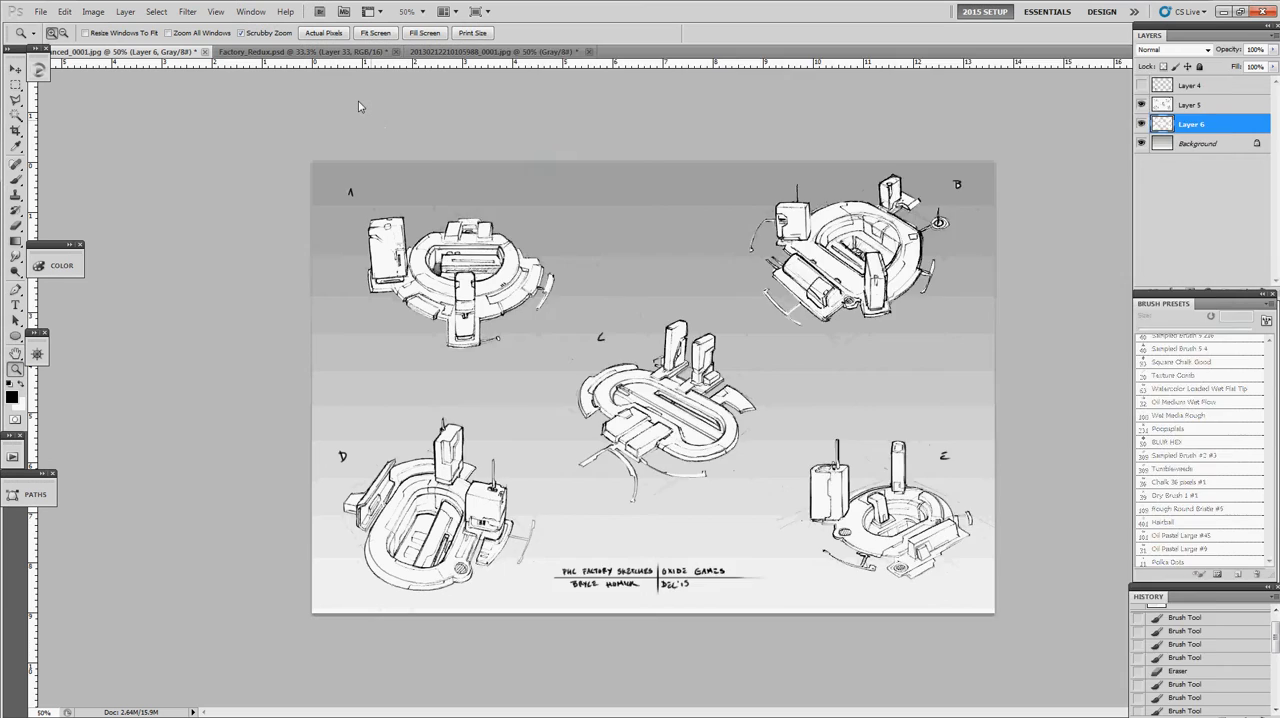
# - Close the scan and place the copied robotic arm sketch on the right side of Factory_Redux.psd as a new layer
pyautogui.hotkey('ctrl', 'shift', 's')
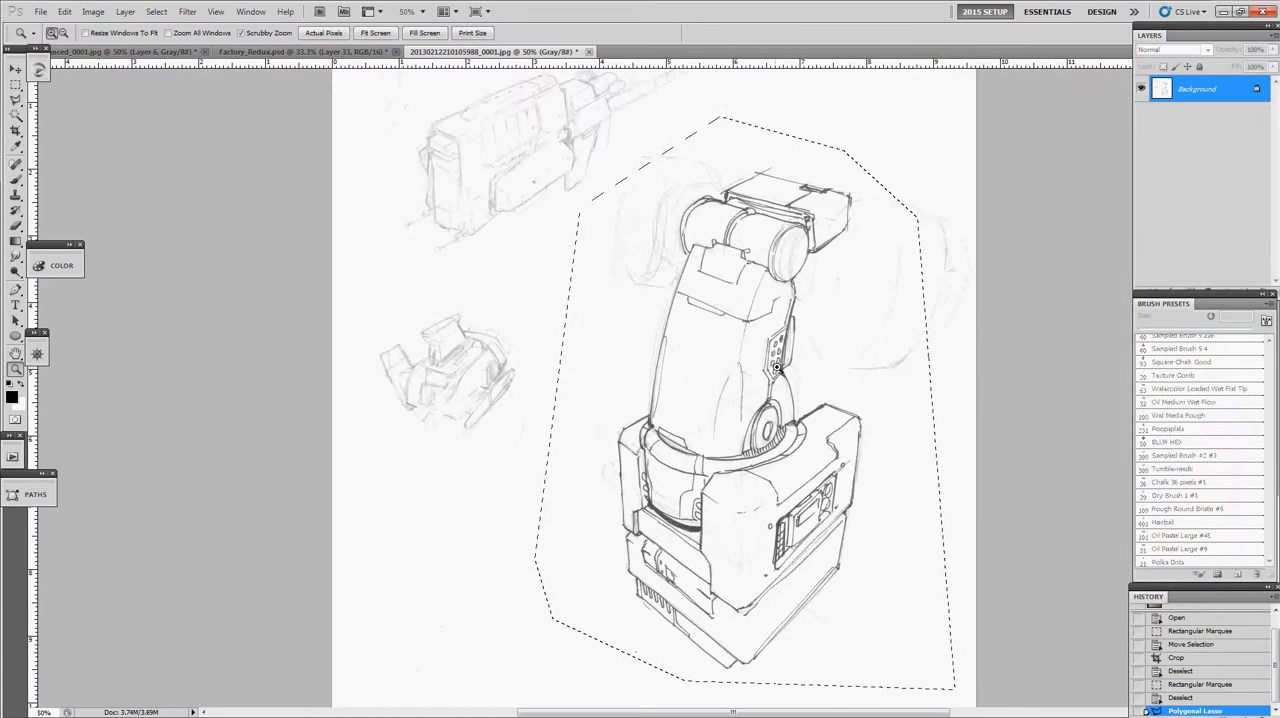
pyautogui.hotkey('ctrl', 'w')
pyautogui.click(643, 281)
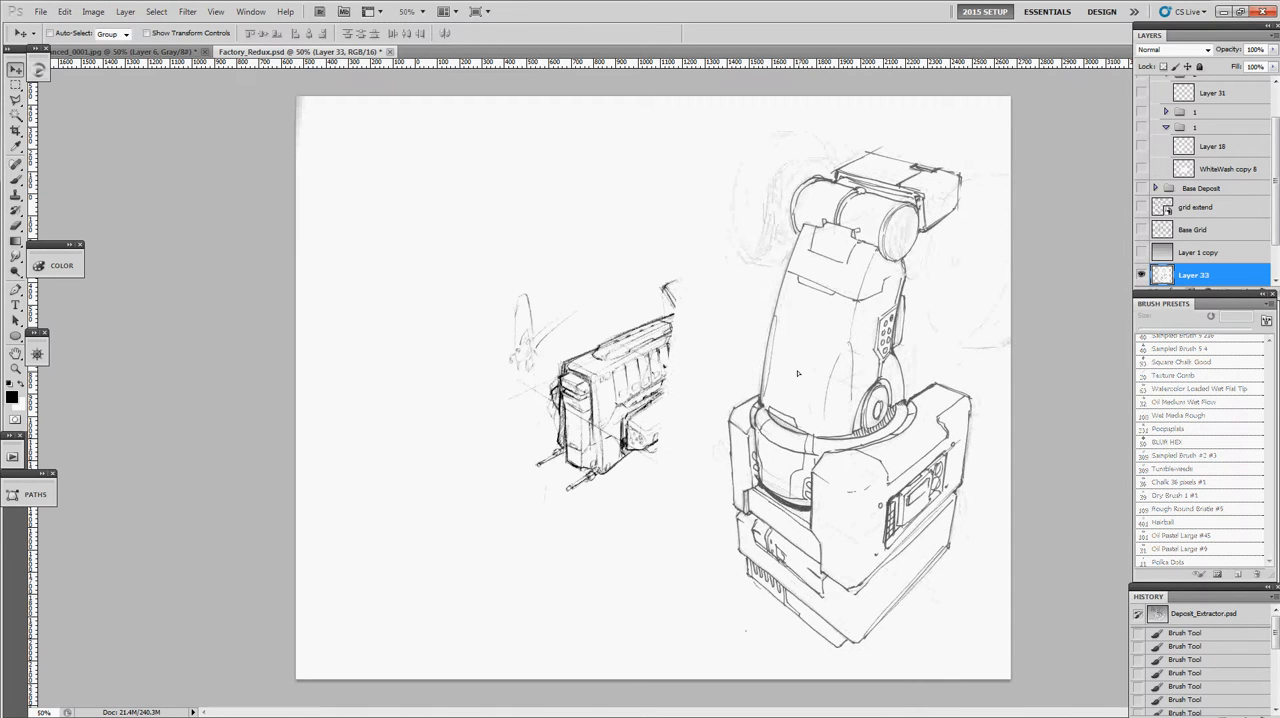
# - Select Layer 32 and move the gun-like machine sketch to the upper-left area of the canvas
pyautogui.click(1240, 253)
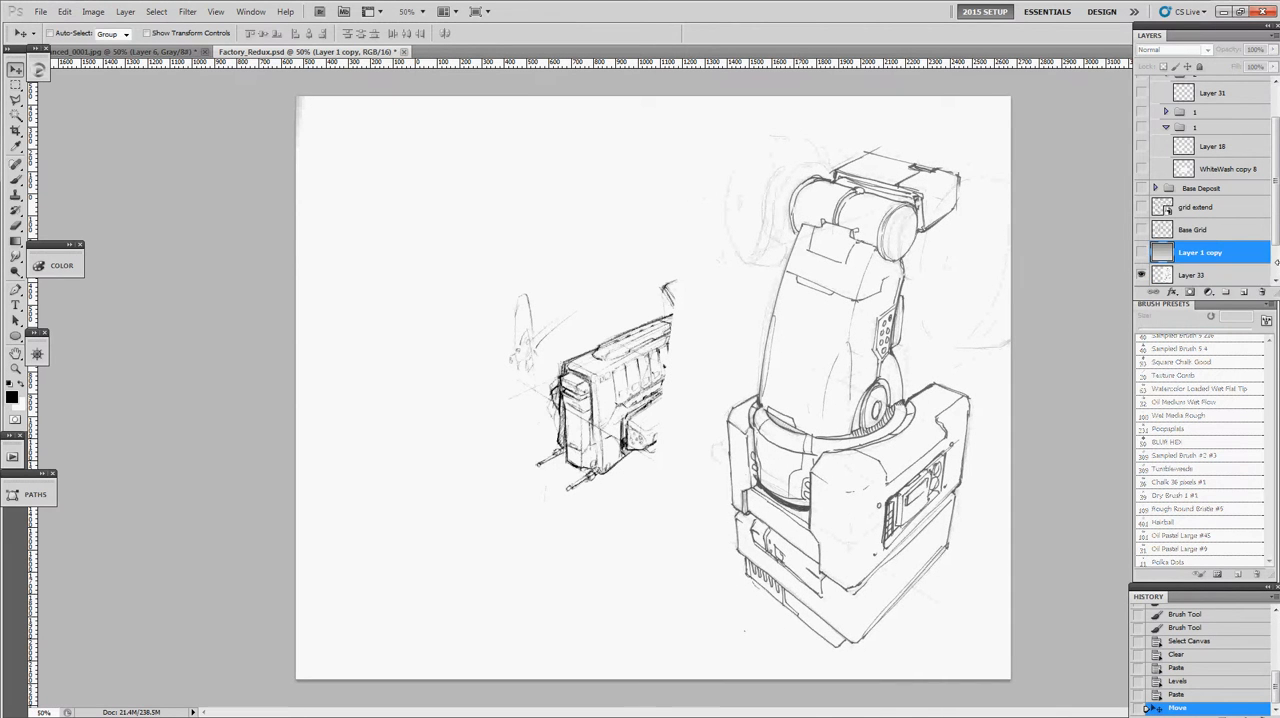
pyautogui.click(1275, 262)
pyautogui.click(1207, 260)
pyautogui.press('z')
pyautogui.moveTo(668, 348)
pyautogui.mouseDown()
pyautogui.moveTo(474, 269)
pyautogui.moveTo(654, 327)
pyautogui.moveTo(442, 221)
pyautogui.moveTo(540, 237)
pyautogui.mouseUp()
pyautogui.keyDown('alt'); pyautogui.click(655, 329); pyautogui.keyUp('alt')
pyautogui.keyDown('alt'); pyautogui.click(655, 332); pyautogui.keyUp('alt')
pyautogui.keyDown('alt'); pyautogui.click(655, 335); pyautogui.keyUp('alt')
pyautogui.press('v')
# - Try to erase the faint wheel sketch beside the gun-like machine on Layer 32 with the history eraser
pyautogui.press('b')
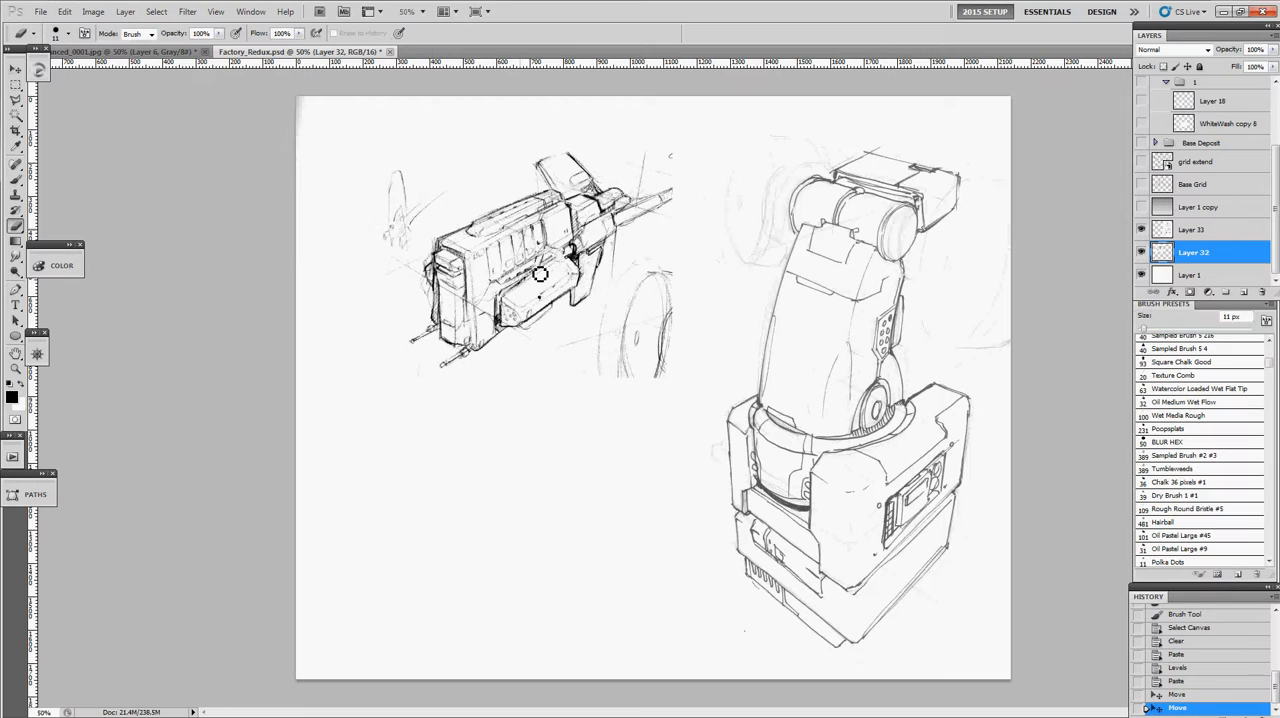
pyautogui.keyDown('alt'); pyautogui.click(676, 305); pyautogui.keyUp('alt')
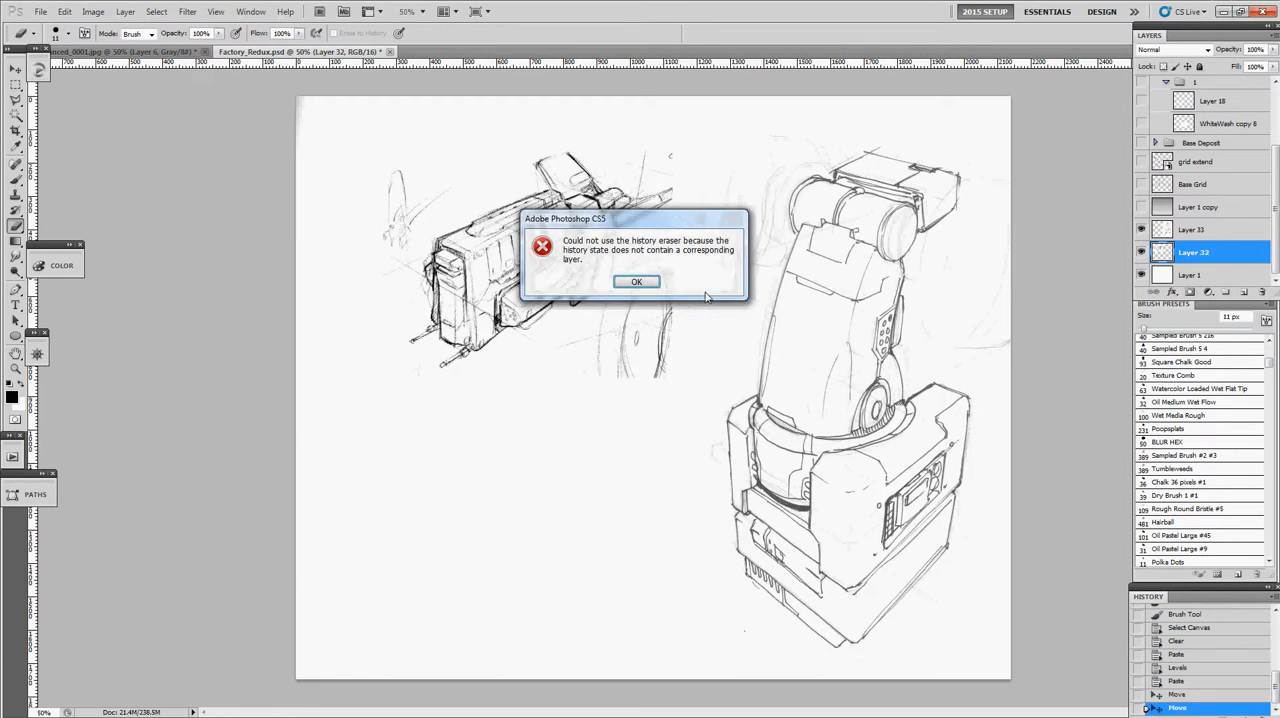
pyautogui.click(652, 283)
pyautogui.press('b')
pyautogui.press('e')
pyautogui.press('Escape')
# - Erase the wheel sketch and stray marks around the gun-like machine on Layer 32 with the eraser enlarged to 131 px
pyautogui.press('e')
pyautogui.keyDown('alt'); pyautogui.rightClick(644, 310); pyautogui.keyUp('alt')
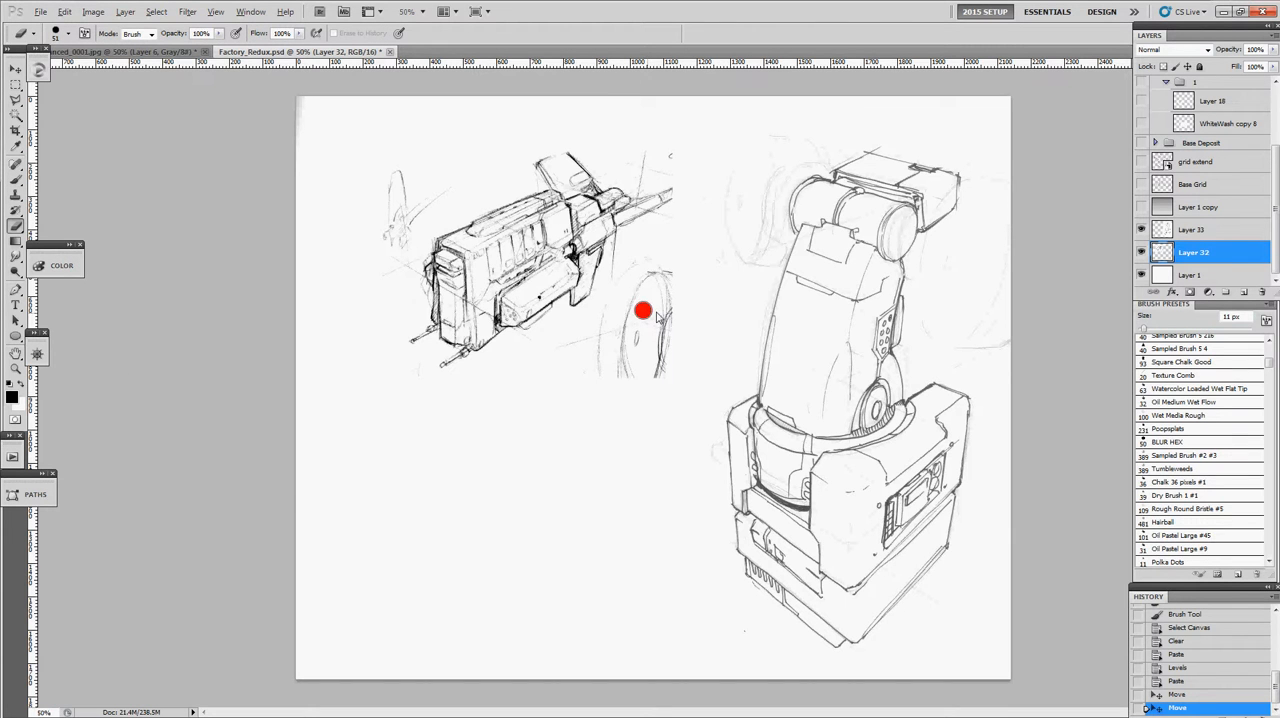
pyautogui.moveTo(648, 311); pyautogui.dragTo(592, 351)
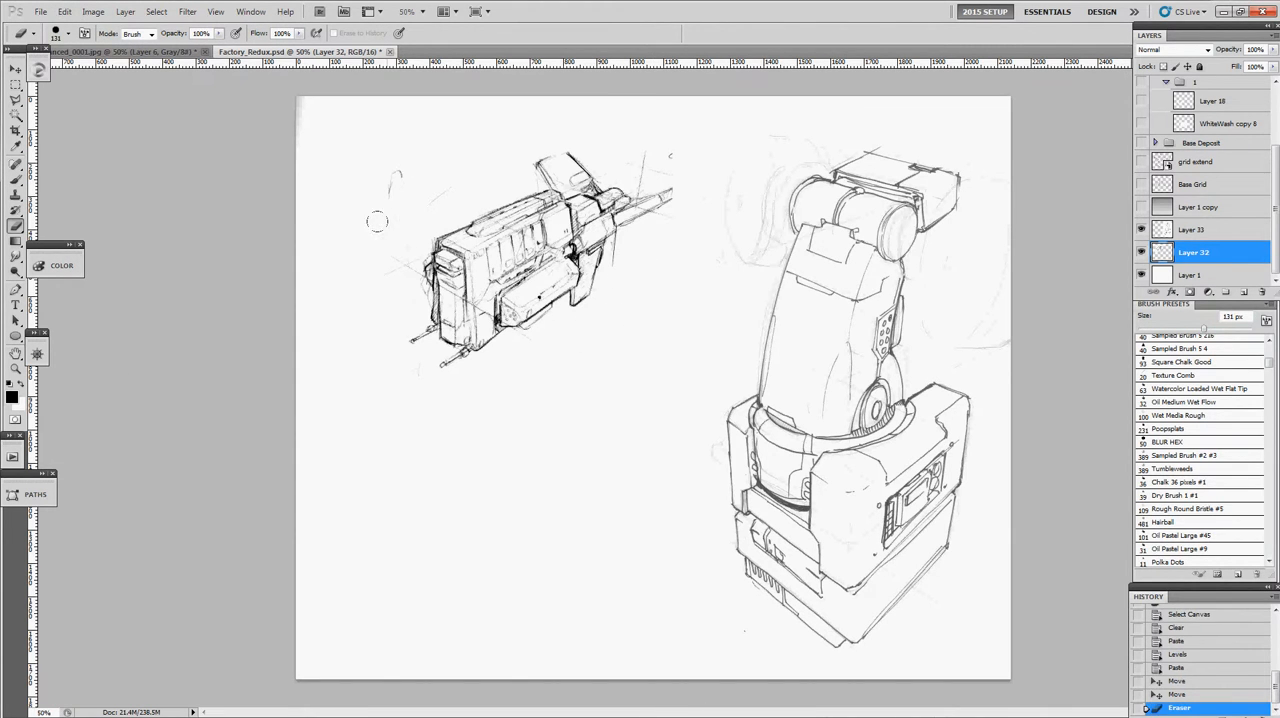
pyautogui.moveTo(671, 156); pyautogui.dragTo(645, 150)
pyautogui.moveTo(440, 192); pyautogui.dragTo(395, 236)
# - Darken the robotic arm sketch on Layer 33 using Levels, raising the black input level to about 73
pyautogui.click(1175, 234)
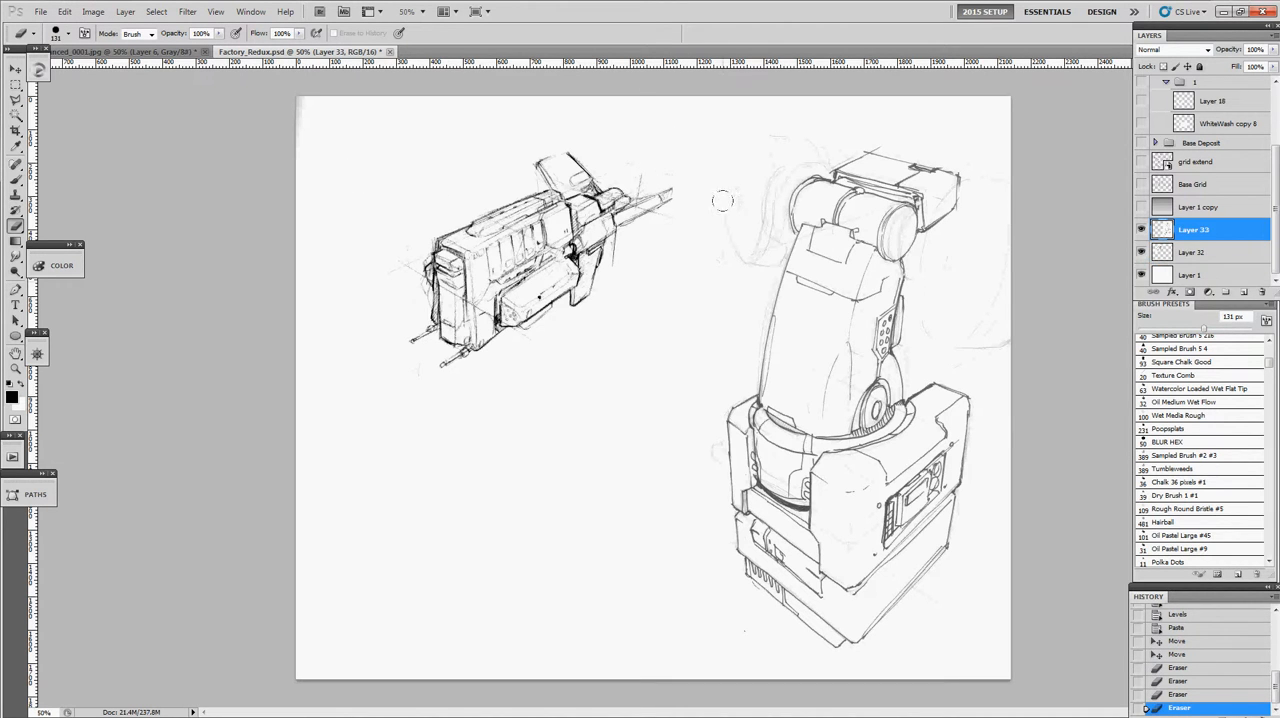
pyautogui.hotkey('ctrl', 'l')
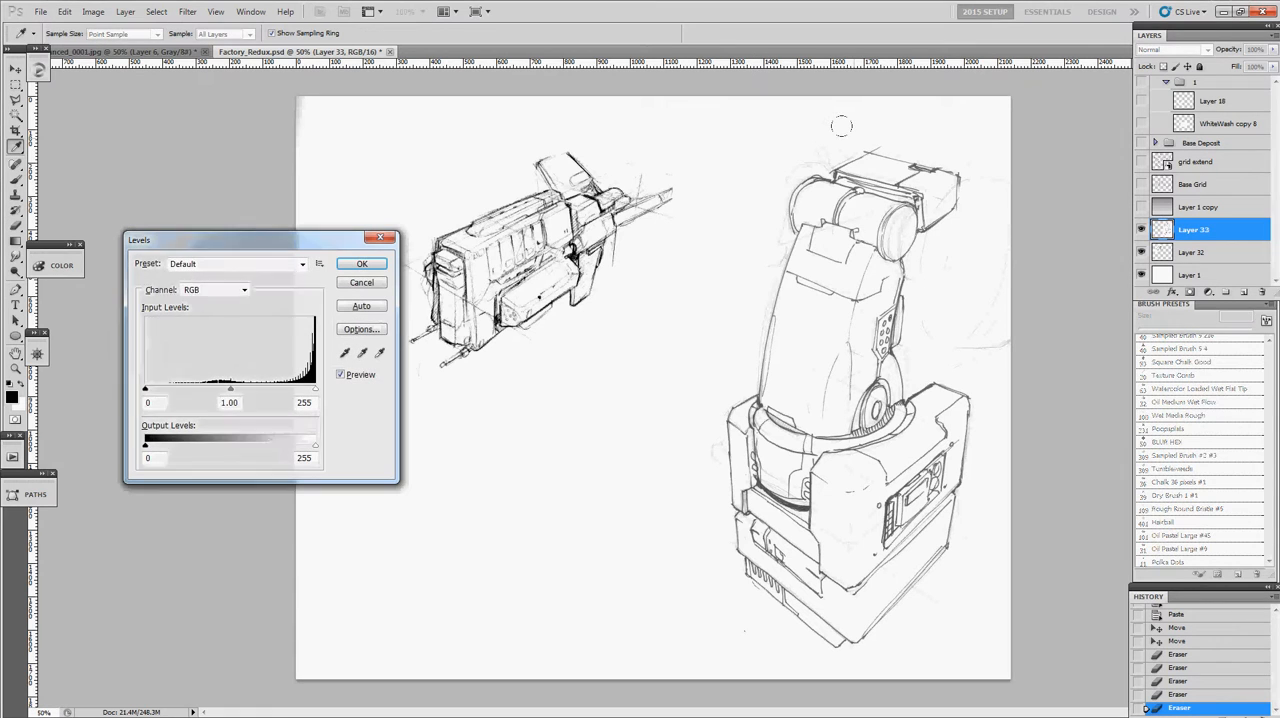
pyautogui.moveTo(145, 390); pyautogui.dragTo(203, 388)
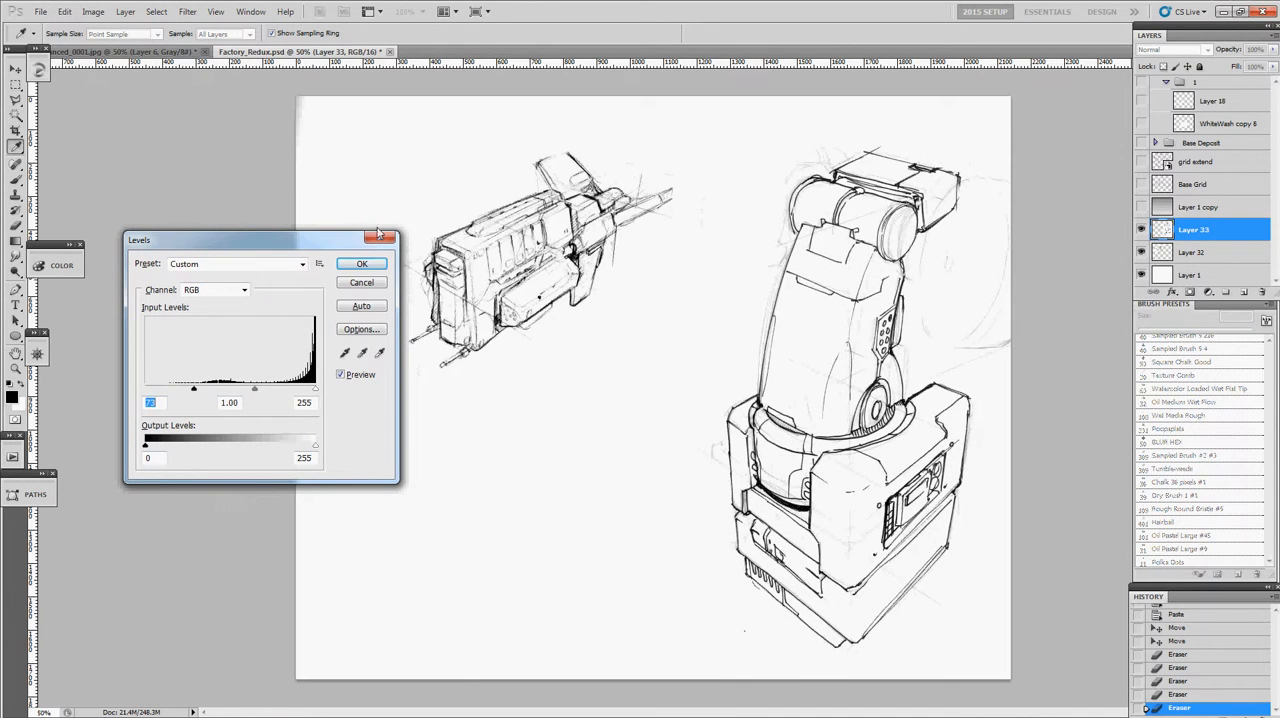
pyautogui.click(372, 263)
# - Clean the faint construction lines out of the robotic arm sketch using Levels with the white input level at 214
pyautogui.press('z')
pyautogui.click(930, 369)
pyautogui.moveTo(838, 367); pyautogui.dragTo(447, 221)
pyautogui.click(484, 268)
pyautogui.click(515, 287)
pyautogui.keyDown('alt'); pyautogui.click(525, 294); pyautogui.keyUp('alt')
pyautogui.keyDown('alt'); pyautogui.click(533, 284); pyautogui.keyUp('alt')
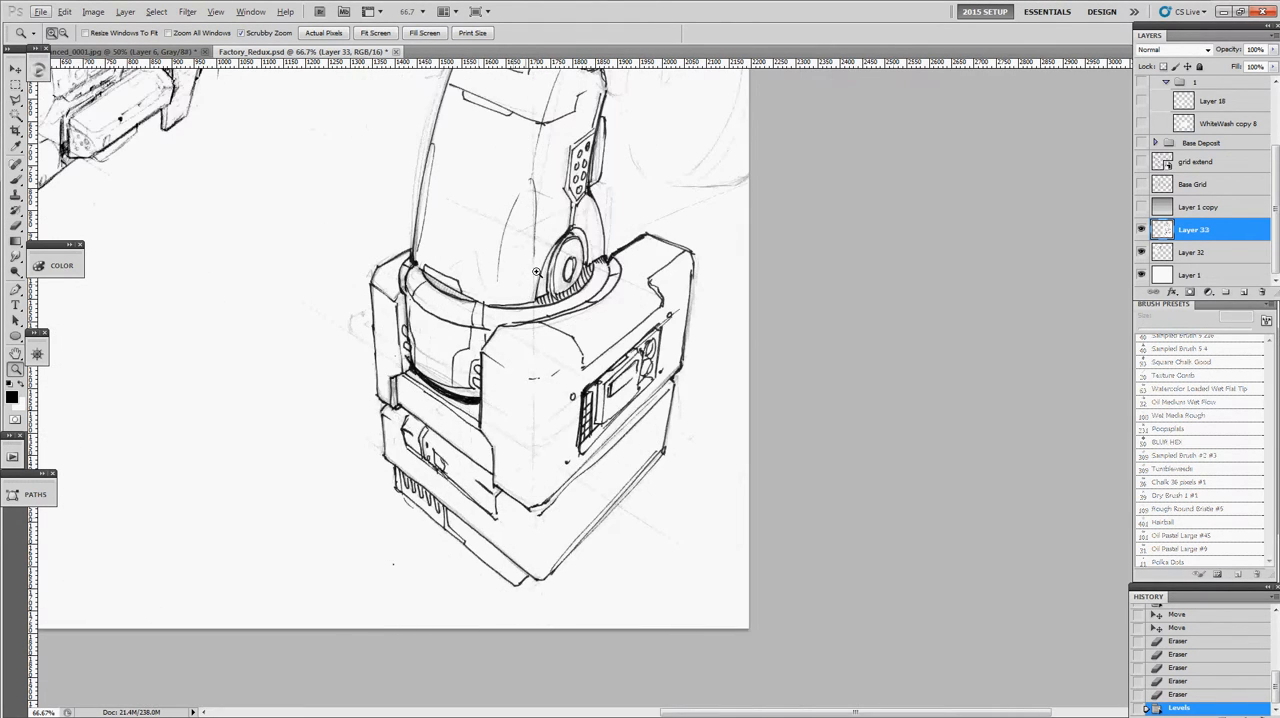
pyautogui.click(486, 289)
pyautogui.hotkey('ctrl', 'l')
pyautogui.click(380, 353)
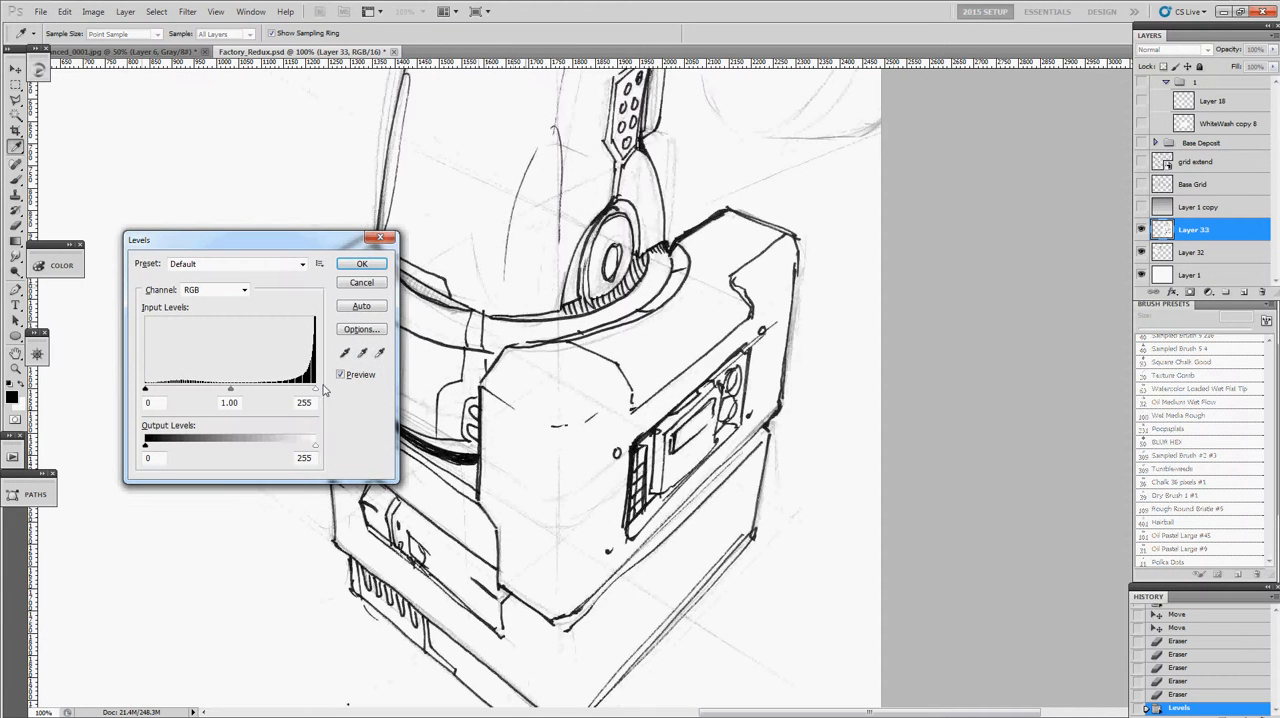
pyautogui.moveTo(314, 391); pyautogui.dragTo(300, 392)
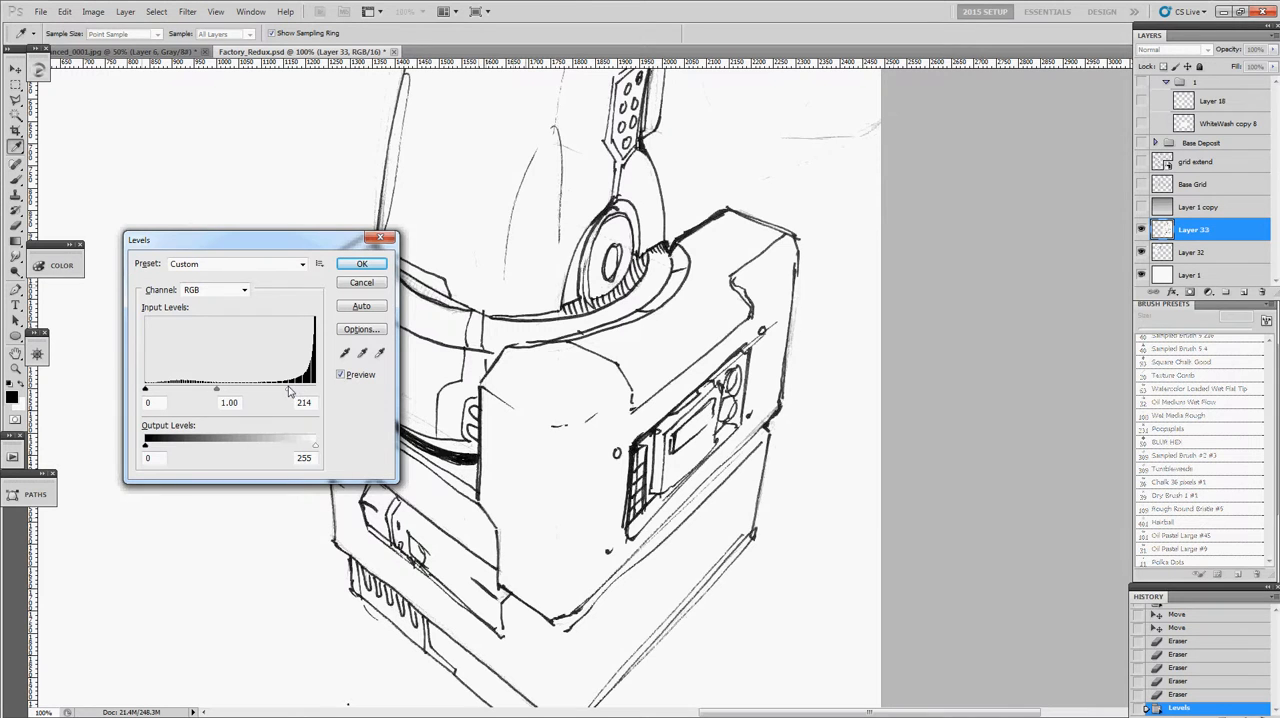
pyautogui.click(361, 263)
# - Move the robotic arm sketch on Layer 33 slightly left and up, closer to the gun-like machine
pyautogui.keyDown('alt'); pyautogui.click(480, 277); pyautogui.keyUp('alt')
pyautogui.keyDown('alt'); pyautogui.click(484, 277); pyautogui.keyUp('alt')
pyautogui.hotkey('ctrl', '+')
pyautogui.moveTo(822, 397); pyautogui.dragTo(544, 263)
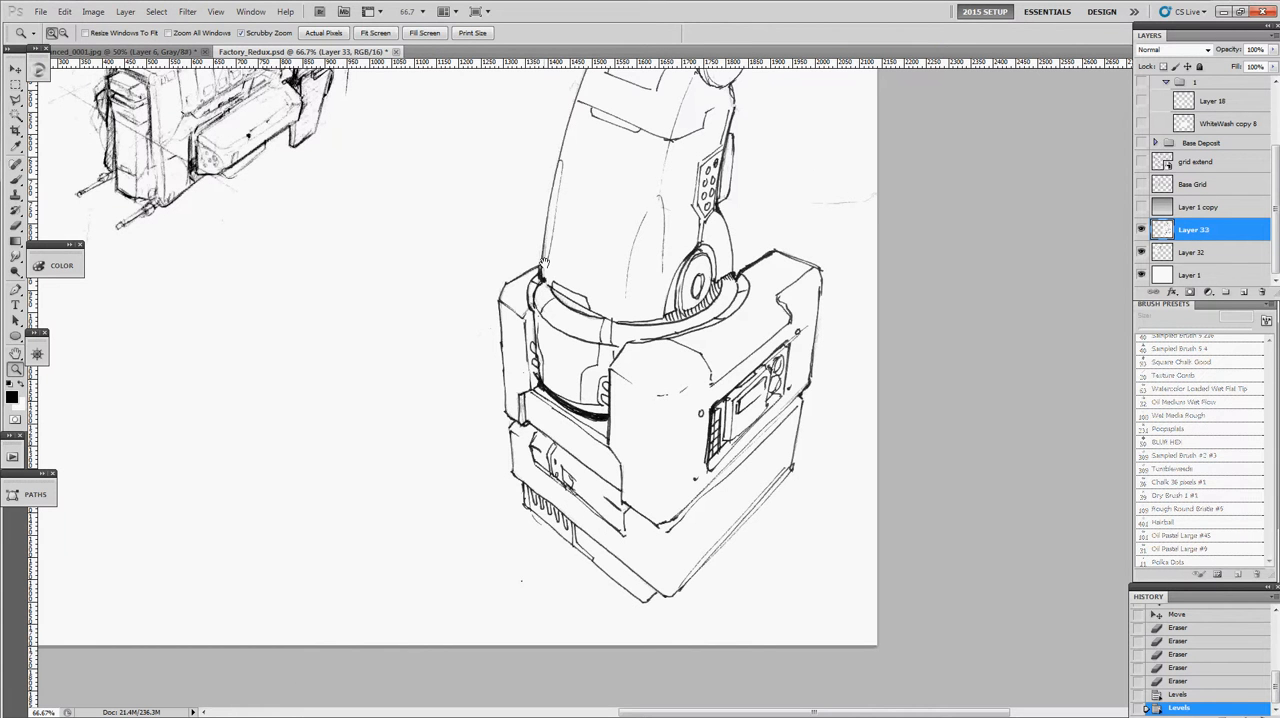
pyautogui.keyDown('alt'); pyautogui.click(598, 244); pyautogui.keyUp('alt')
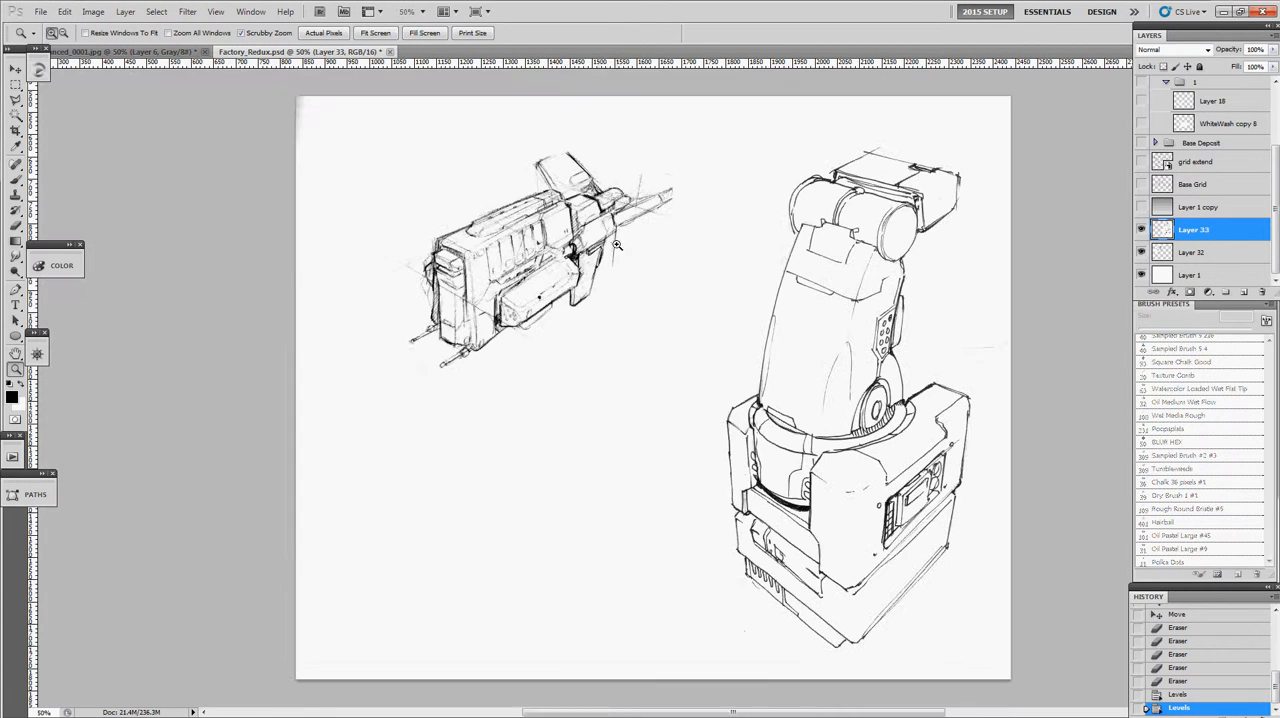
pyautogui.press('v')
pyautogui.moveTo(838, 326)
pyautogui.mouseDown()
pyautogui.moveTo(785, 306)
pyautogui.moveTo(800, 312)
pyautogui.moveTo(790, 317)
pyautogui.mouseUp()
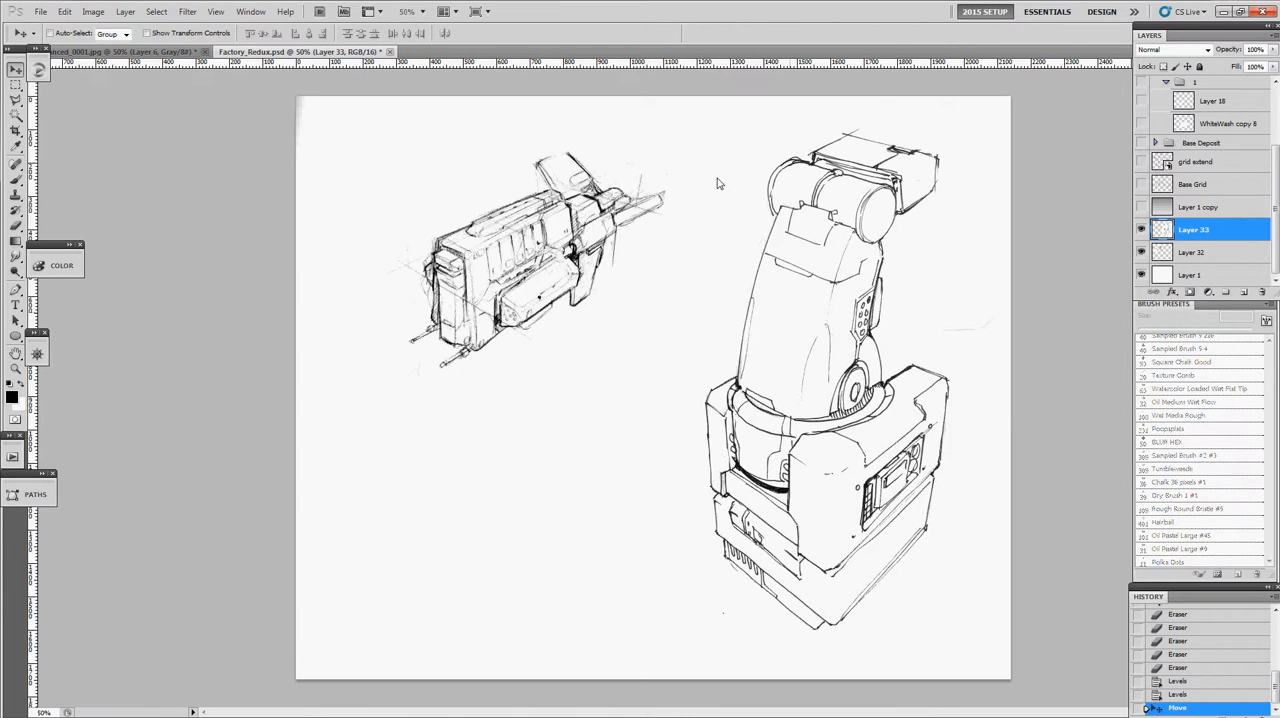
# - Merge the robotic arm layer down into Layer 32 and set the merged layer's blending mode to Multiply
pyautogui.hotkey('ctrl', 'e')
pyautogui.click(1141, 252)
pyautogui.click(1141, 252)
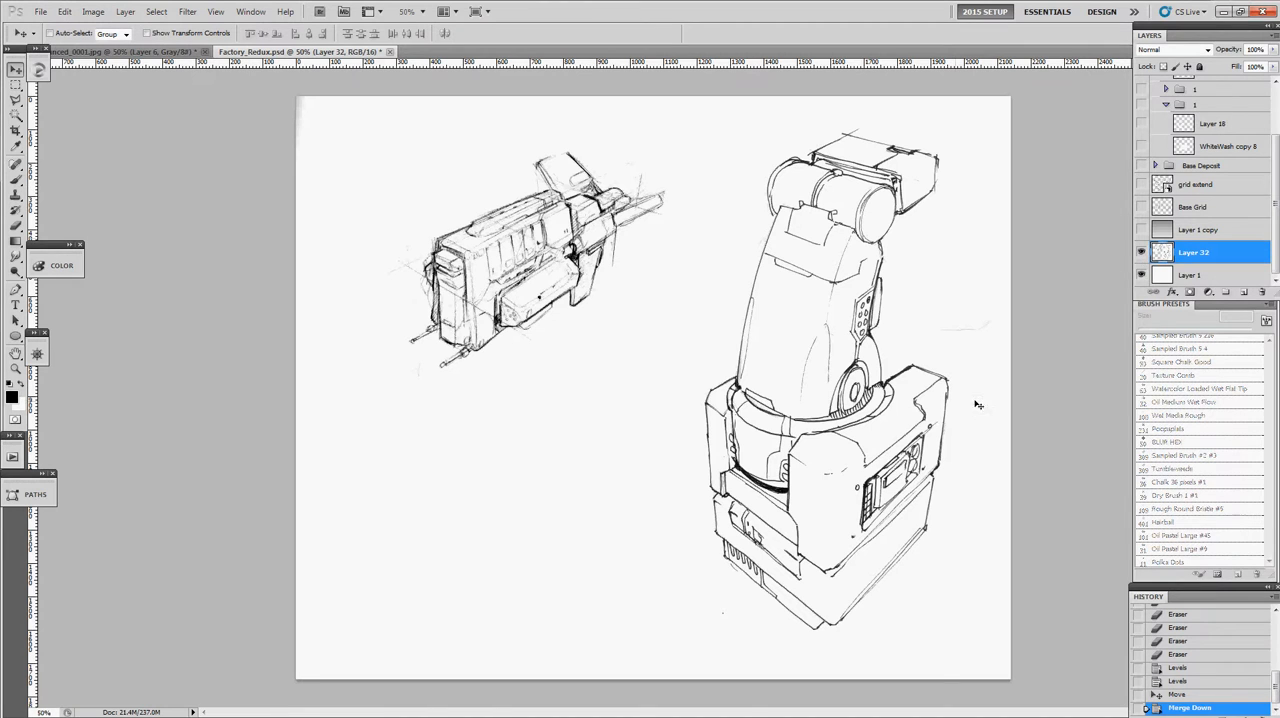
pyautogui.click(1158, 50)
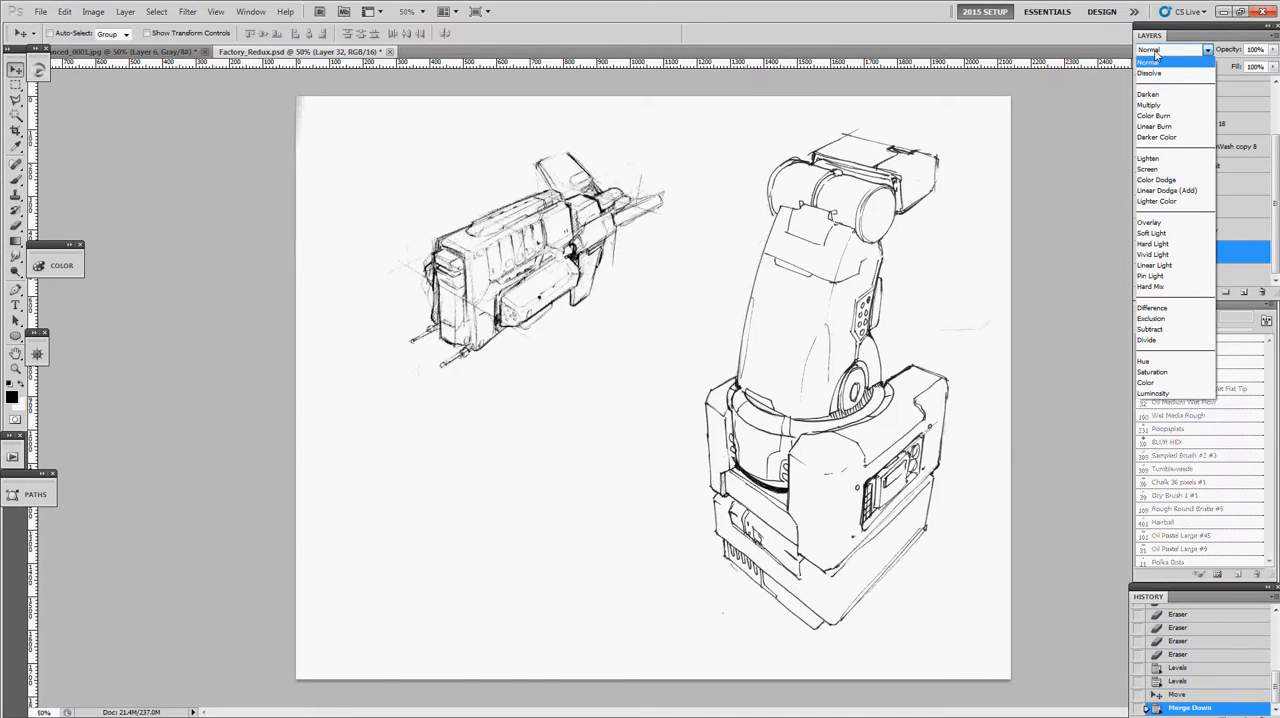
pyautogui.click(1155, 52)
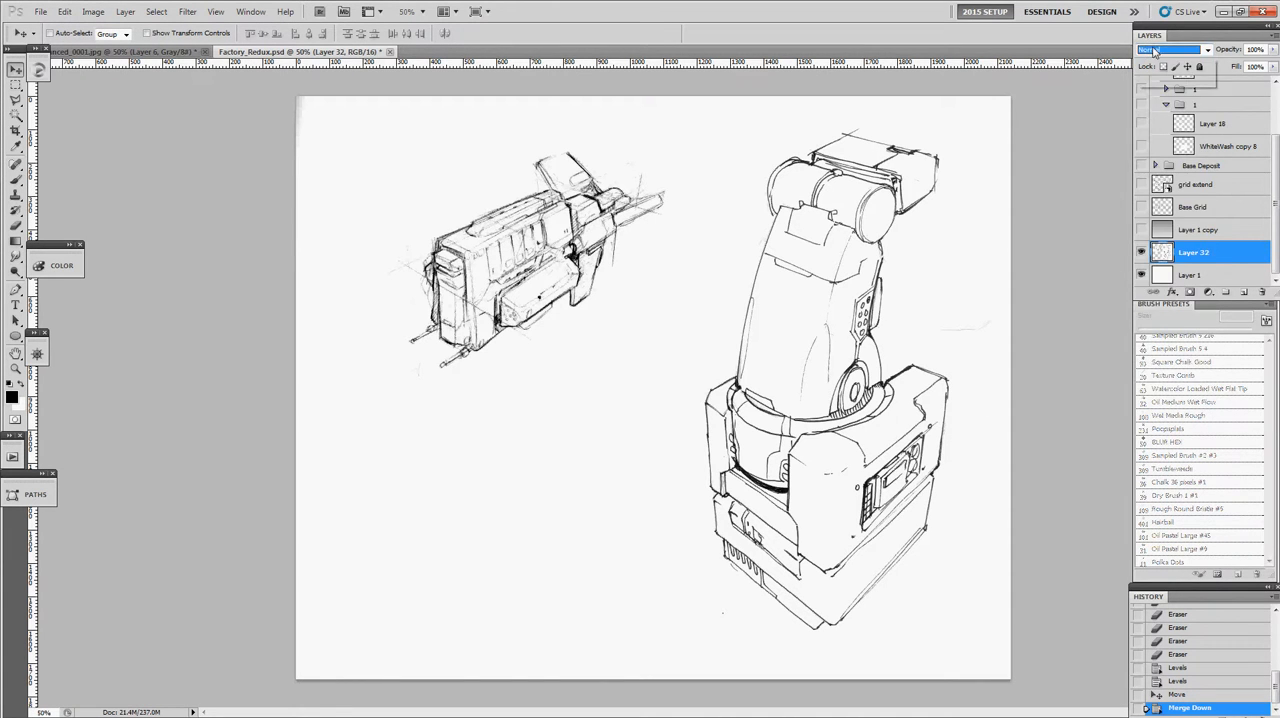
pyautogui.click(1155, 52)
pyautogui.click(1152, 105)
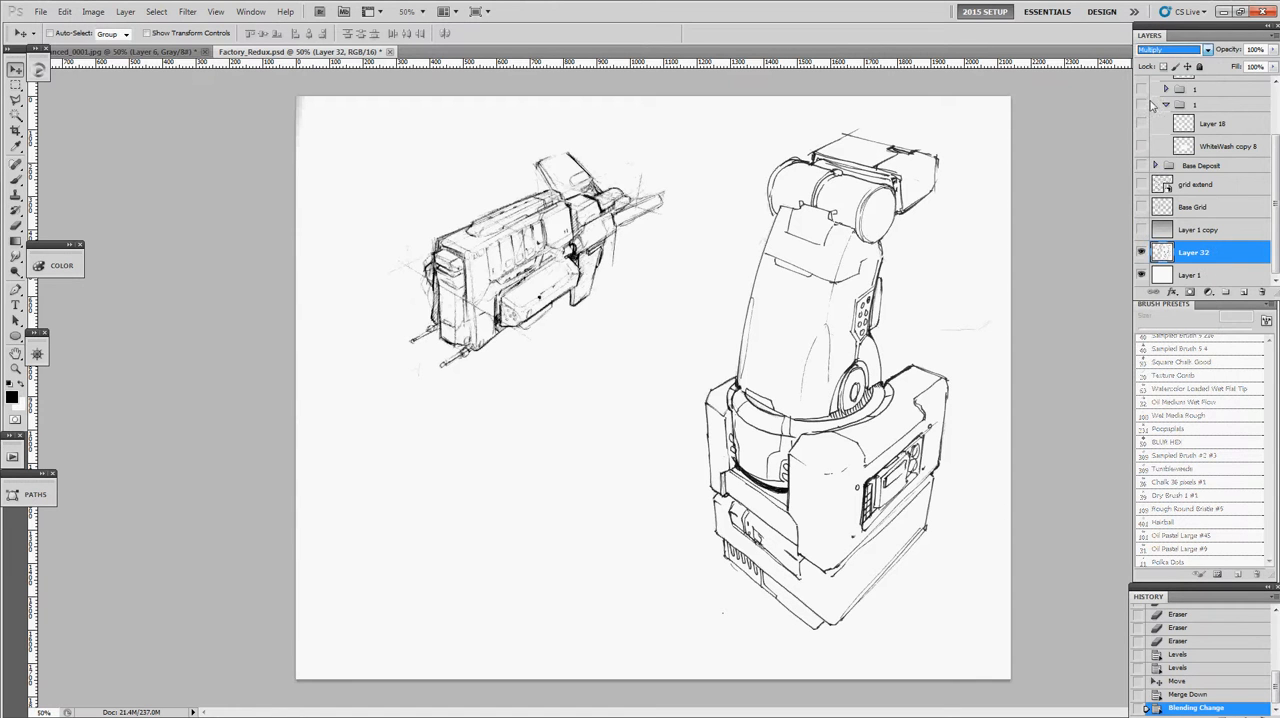
# - Add a new layer between Layer 1 and the Multiply sketch layer, ready for painting with the Brush tool
pyautogui.click(1163, 274)
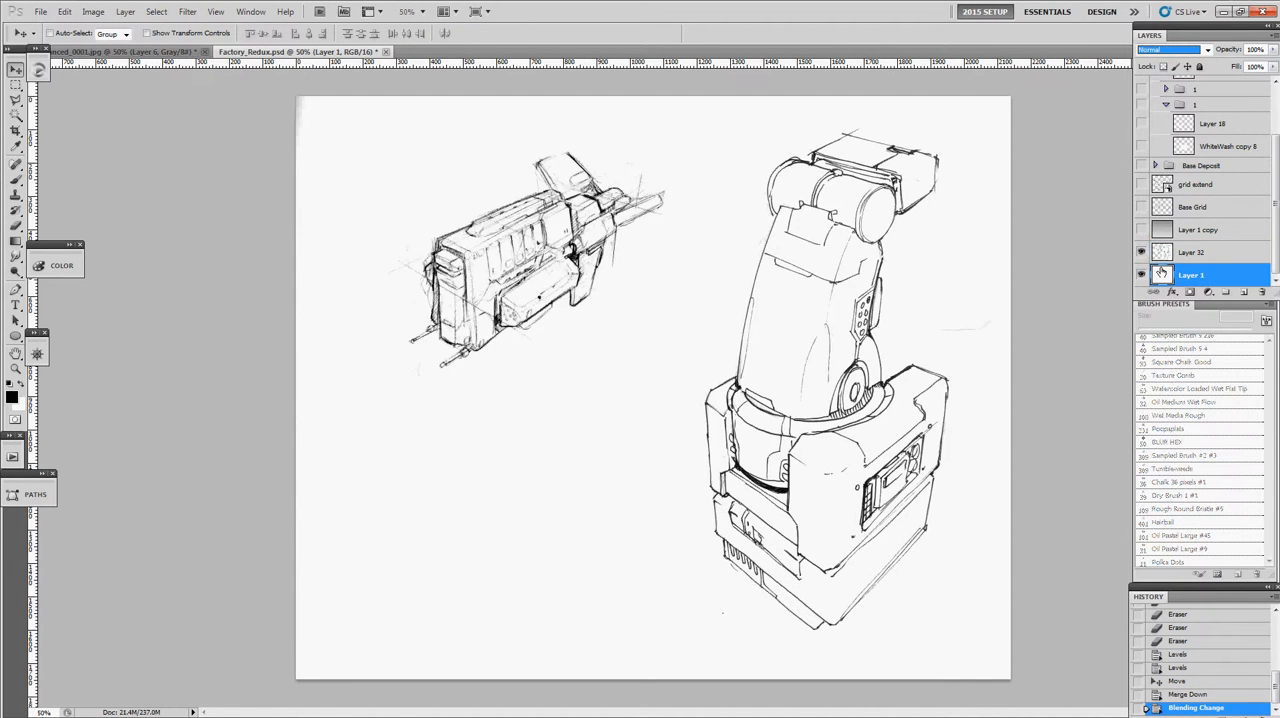
pyautogui.hotkey('ctrl', 'shift', 'alt', 'n')
pyautogui.press('b')
pyautogui.moveTo(1273, 372); pyautogui.dragTo(1272, 358)
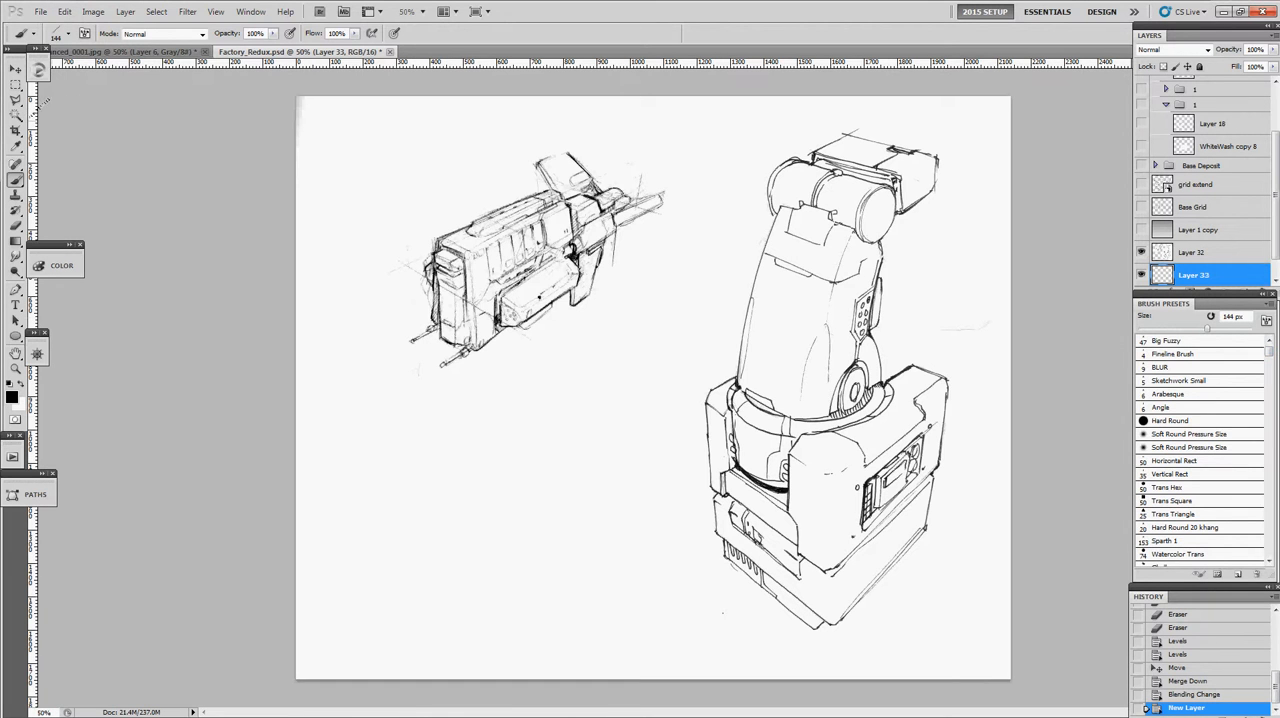
# - Try painting over the robotic arm in pure red #ff0000 with the Hard Round brush at 256 px, and undo it
pyautogui.click(13, 397)
pyautogui.click(640, 178)
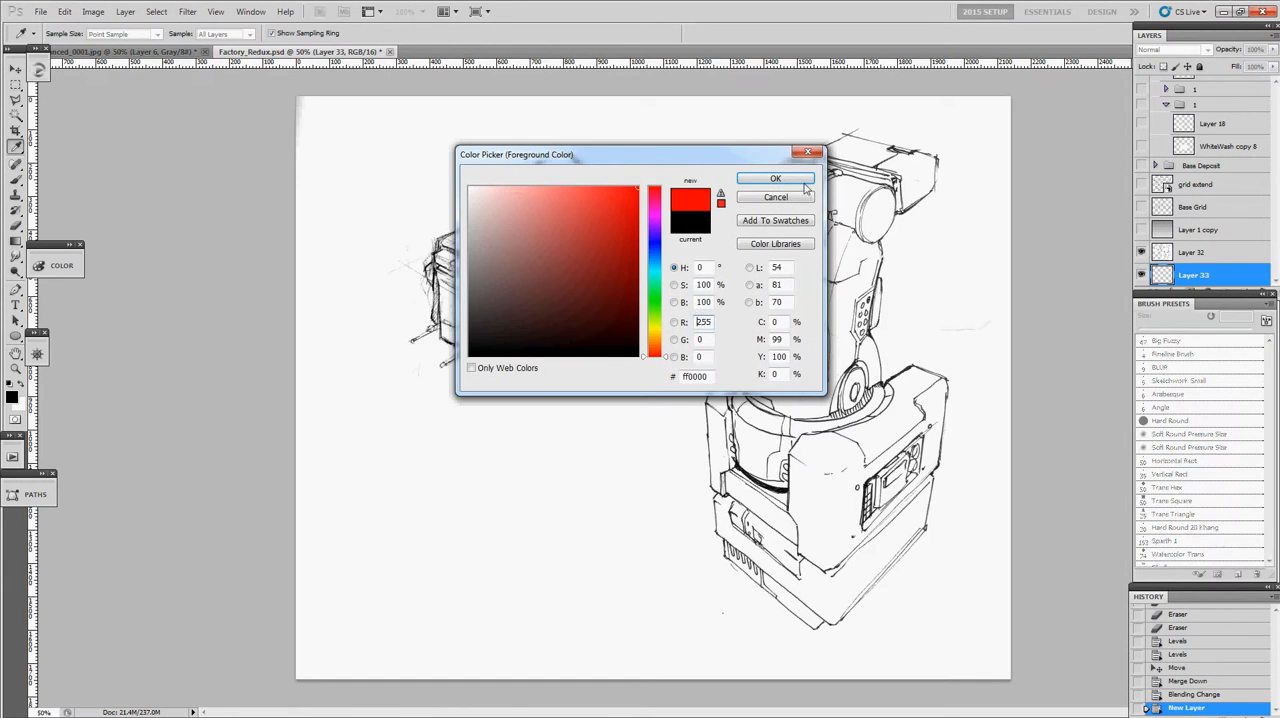
pyautogui.click(765, 163)
pyautogui.click(1170, 352)
pyautogui.moveTo(847, 314); pyautogui.dragTo(903, 321)
pyautogui.moveTo(855, 305)
pyautogui.mouseDown()
pyautogui.moveTo(833, 380)
pyautogui.moveTo(848, 354)
pyautogui.moveTo(867, 422)
pyautogui.moveTo(927, 390)
pyautogui.moveTo(907, 465)
pyautogui.moveTo(802, 345)
pyautogui.moveTo(812, 225)
pyautogui.moveTo(837, 235)
pyautogui.moveTo(790, 470)
pyautogui.mouseUp()
pyautogui.hotkey('ctrl', 'z')
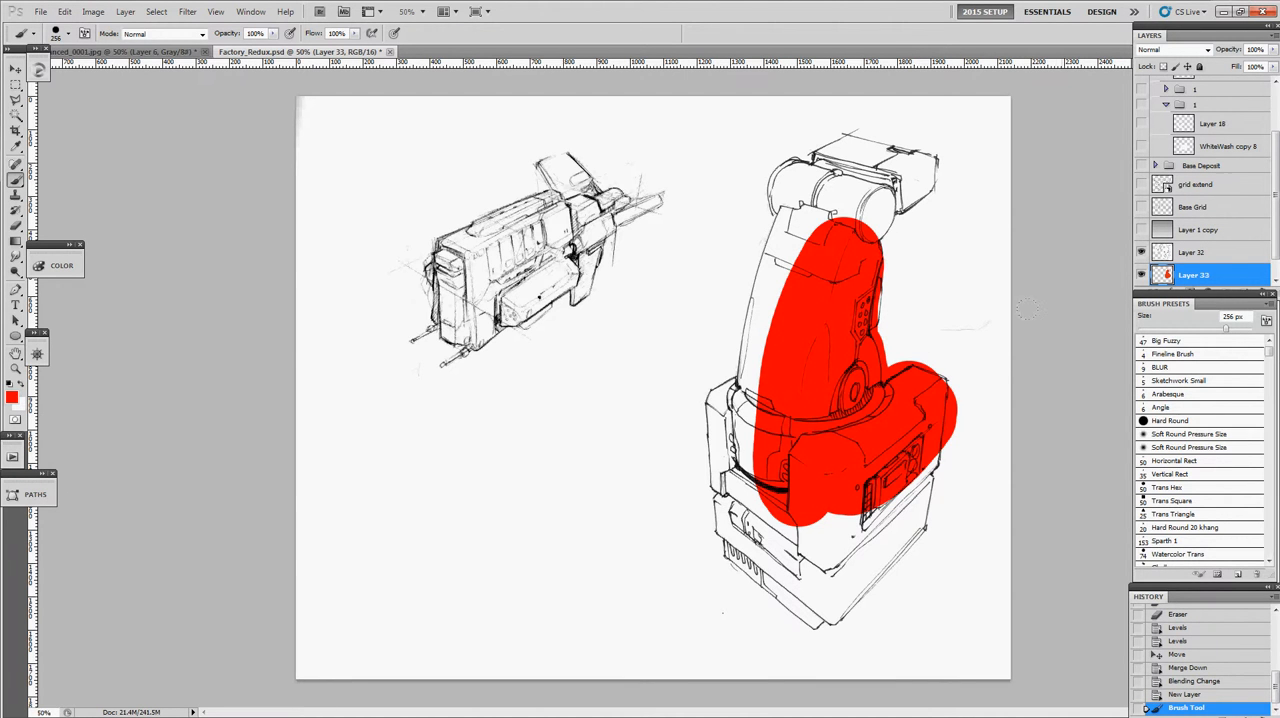
pyautogui.hotkey('ctrl', 'z')
# - Paint the robotic arm's upper body on Layer 33 in muted reddish brown #836565
pyautogui.click(12, 398)
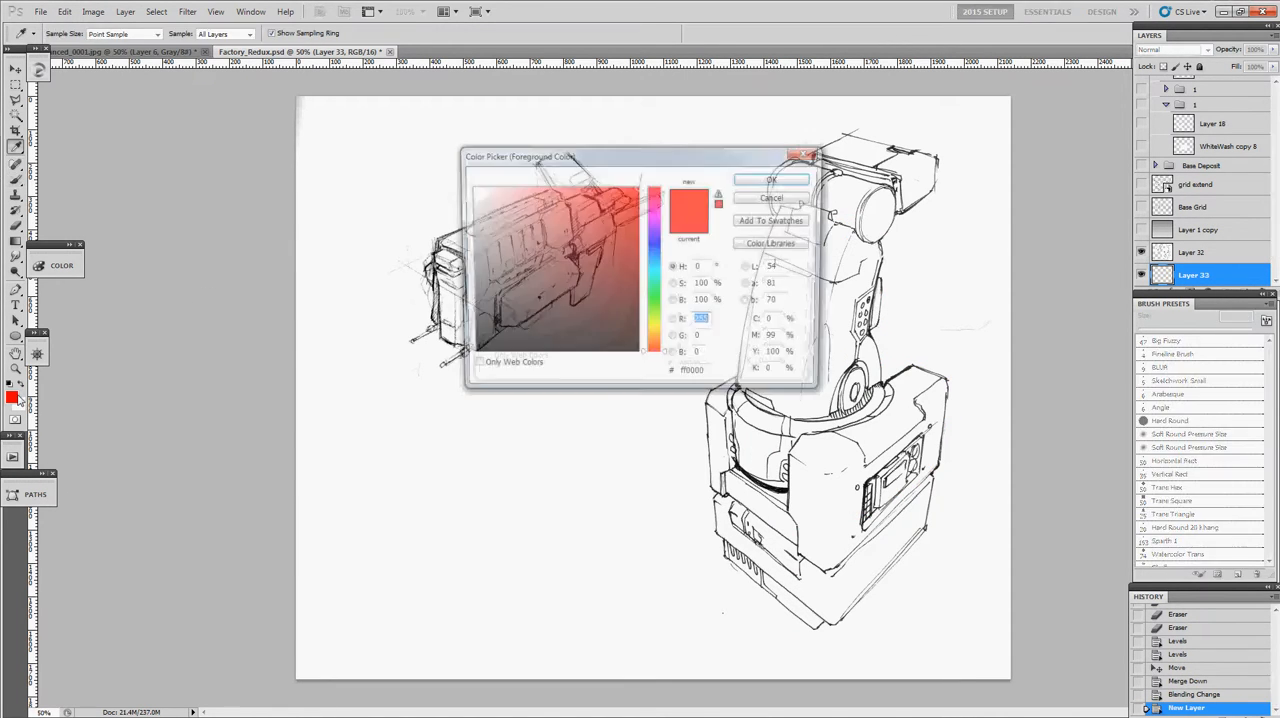
pyautogui.click(507, 269)
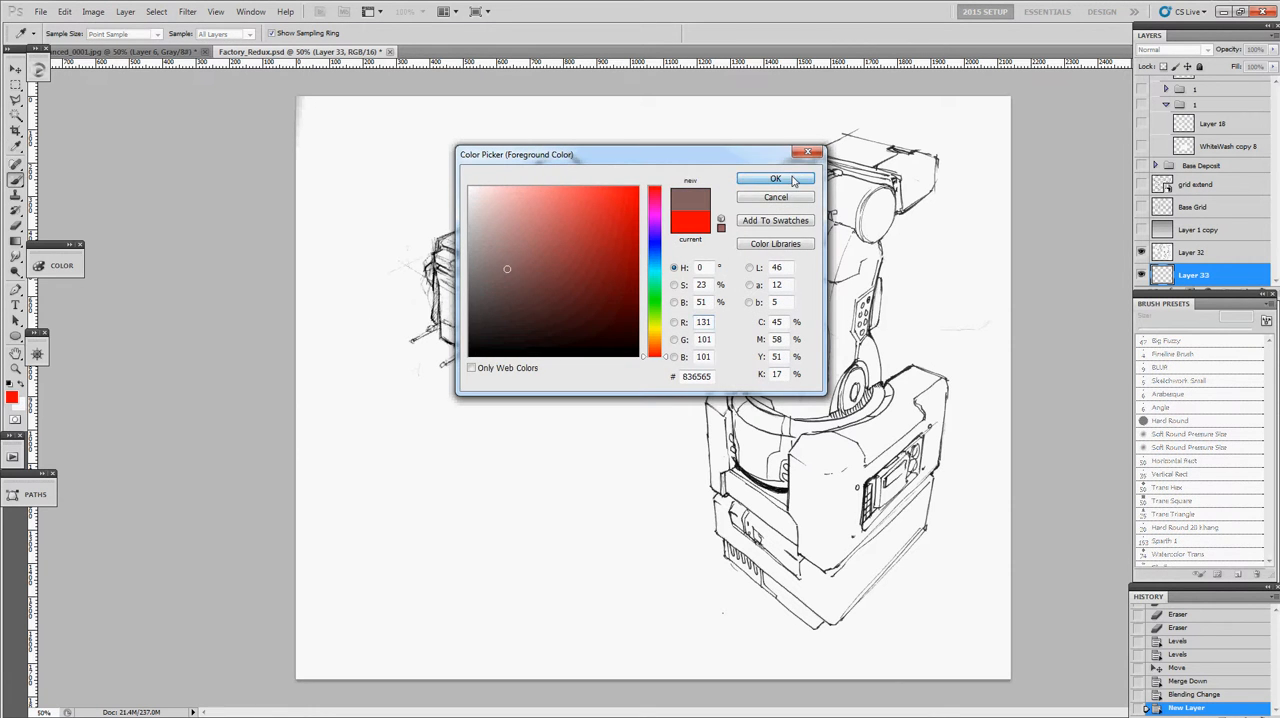
pyautogui.click(775, 179)
pyautogui.moveTo(778, 255); pyautogui.dragTo(755, 375)
pyautogui.moveTo(746, 330)
pyautogui.mouseDown()
pyautogui.moveTo(806, 300)
pyautogui.moveTo(826, 320)
pyautogui.moveTo(857, 310)
pyautogui.moveTo(842, 347)
pyautogui.moveTo(870, 420)
pyautogui.moveTo(795, 430)
pyautogui.mouseUp()
# - Paint the right side plane of the robotic arm's upper body with a lighter tint of the reddish brown
pyautogui.click(13, 399)
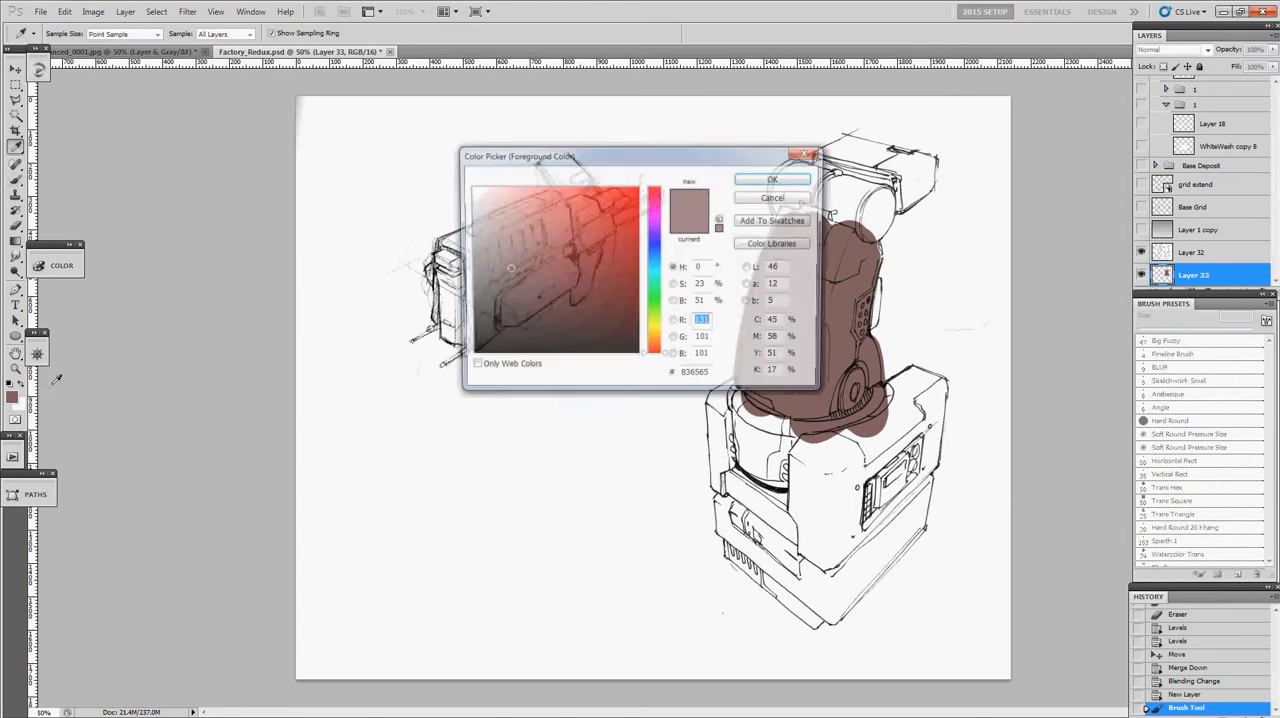
pyautogui.click(515, 232)
pyautogui.click(772, 179)
pyautogui.moveTo(839, 236)
pyautogui.mouseDown()
pyautogui.moveTo(828, 375)
pyautogui.moveTo(857, 285)
pyautogui.moveTo(843, 357)
pyautogui.moveTo(847, 290)
pyautogui.moveTo(815, 405)
pyautogui.moveTo(898, 229)
pyautogui.moveTo(867, 315)
pyautogui.moveTo(717, 275)
pyautogui.moveTo(517, 321)
pyautogui.mouseUp()
# - Try erasing along the edge between the arm's dark and light planes with a 53 px eraser, and undo it
pyautogui.press('z')
pyautogui.click(868, 302)
pyautogui.click(575, 275)
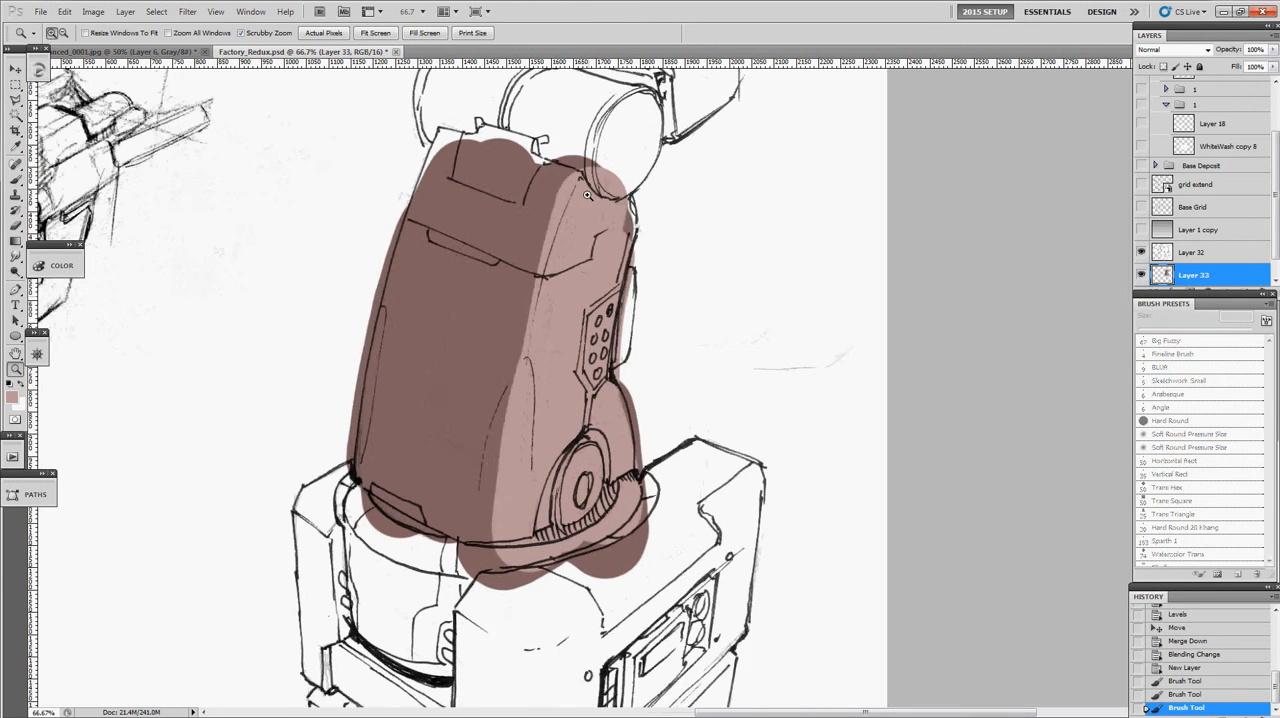
pyautogui.click(588, 194)
pyautogui.press('e')
pyautogui.moveTo(557, 166); pyautogui.dragTo(512, 290)
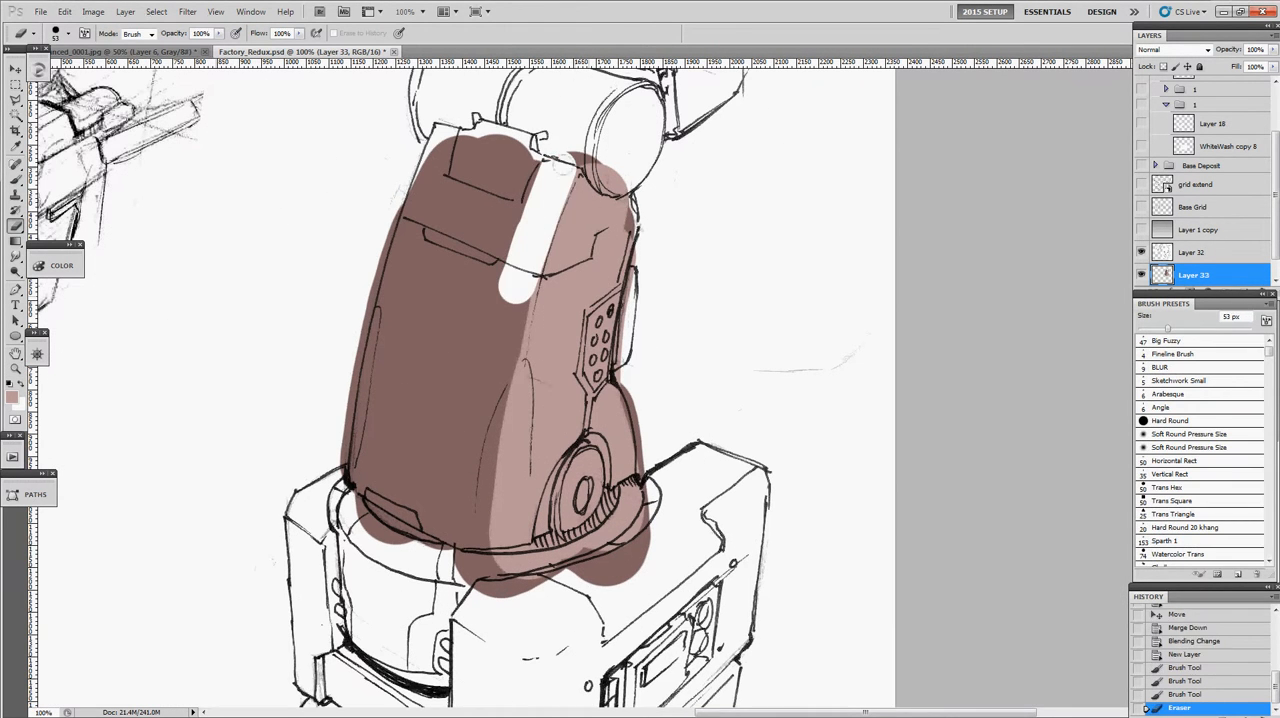
pyautogui.press('b')
pyautogui.hotkey('ctrl', 'z')
# - Refine the edge between the arm's dark and light planes on Layer 33 using the Angle brush enlarged to 11 px
pyautogui.click(1184, 393)
pyautogui.click(1162, 410)
pyautogui.moveTo(577, 180); pyautogui.dragTo(548, 240)
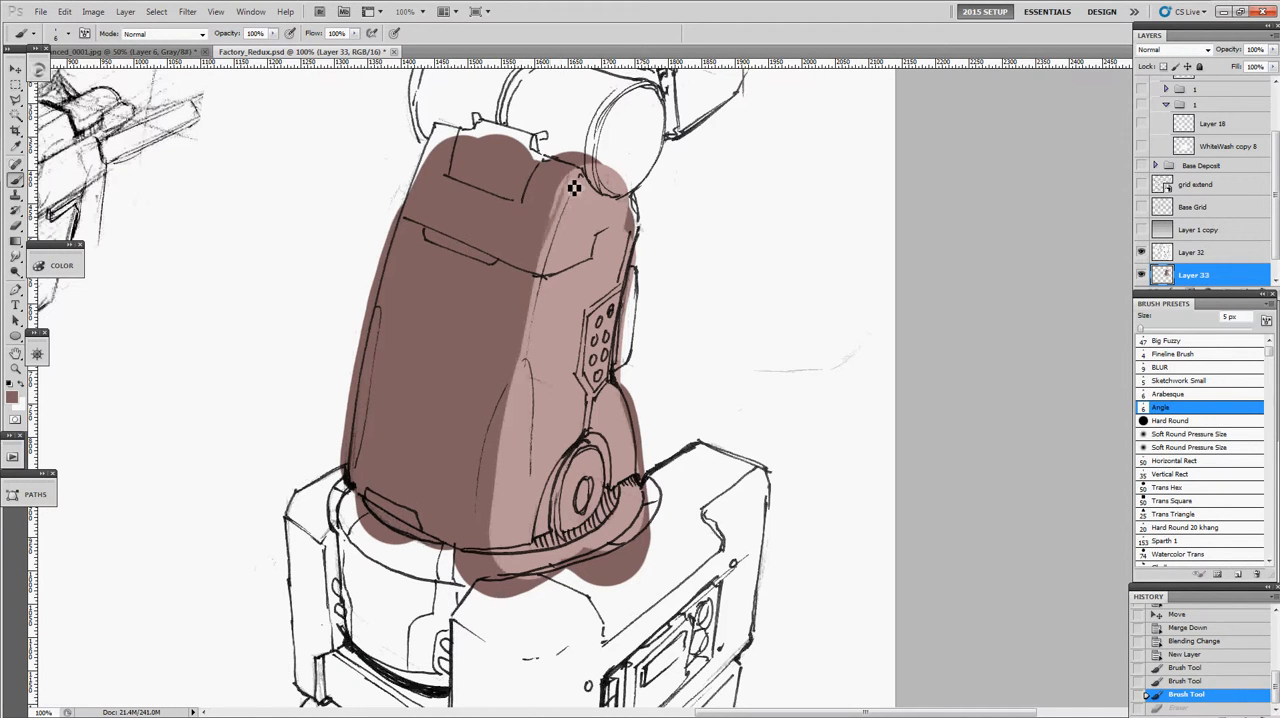
pyautogui.hotkey('ctrl', 'z')
pyautogui.press(']')
pyautogui.press(']')
pyautogui.press(']')
pyautogui.press(']')
pyautogui.press(']')
pyautogui.press(']')
pyautogui.moveTo(578, 174)
pyautogui.mouseDown()
pyautogui.moveTo(536, 330)
pyautogui.moveTo(542, 245)
pyautogui.moveTo(515, 426)
pyautogui.mouseUp()
pyautogui.keyDown('alt'); pyautogui.click(532, 392); pyautogui.keyUp('alt')
pyautogui.moveTo(551, 292)
pyautogui.mouseDown()
pyautogui.moveTo(527, 411)
pyautogui.moveTo(554, 432)
pyautogui.mouseUp()
# - Create a new layer and move it above the Layer 32 sketch
pyautogui.hotkey('ctrl', 'shift', 'n')
pyautogui.press('Return')
pyautogui.press('x')
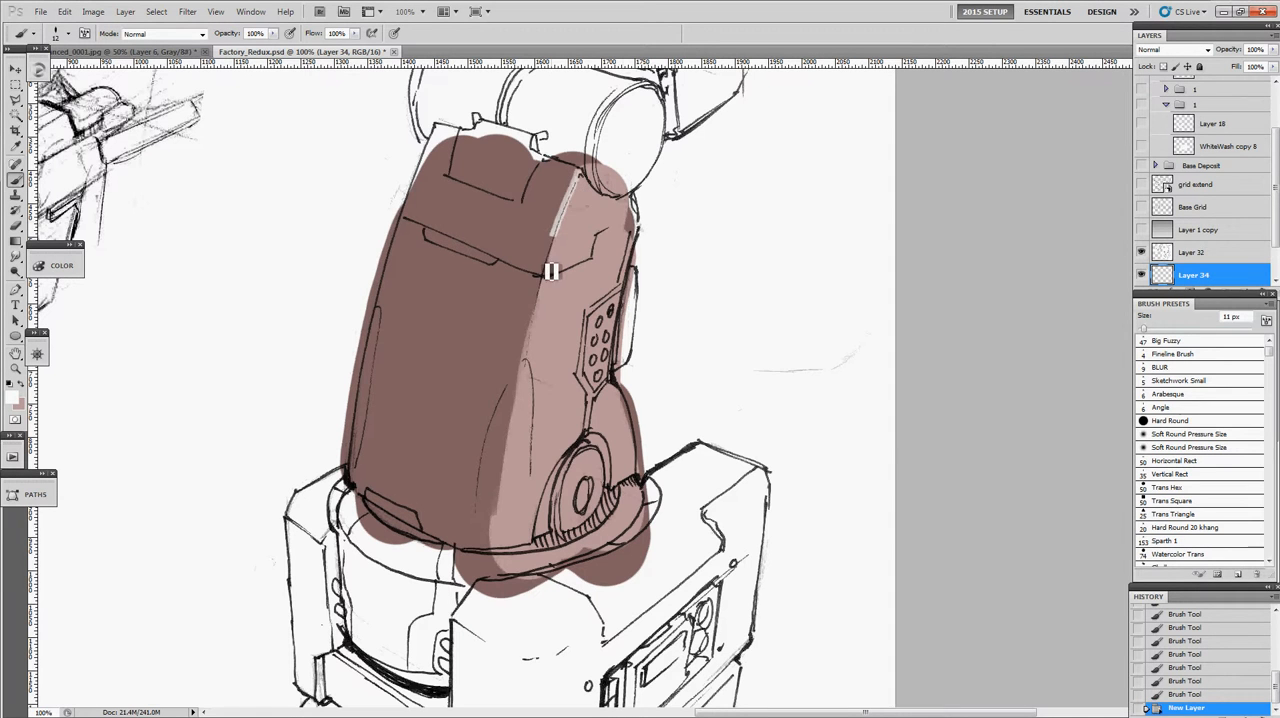
pyautogui.moveTo(1180, 275); pyautogui.dragTo(1185, 250)
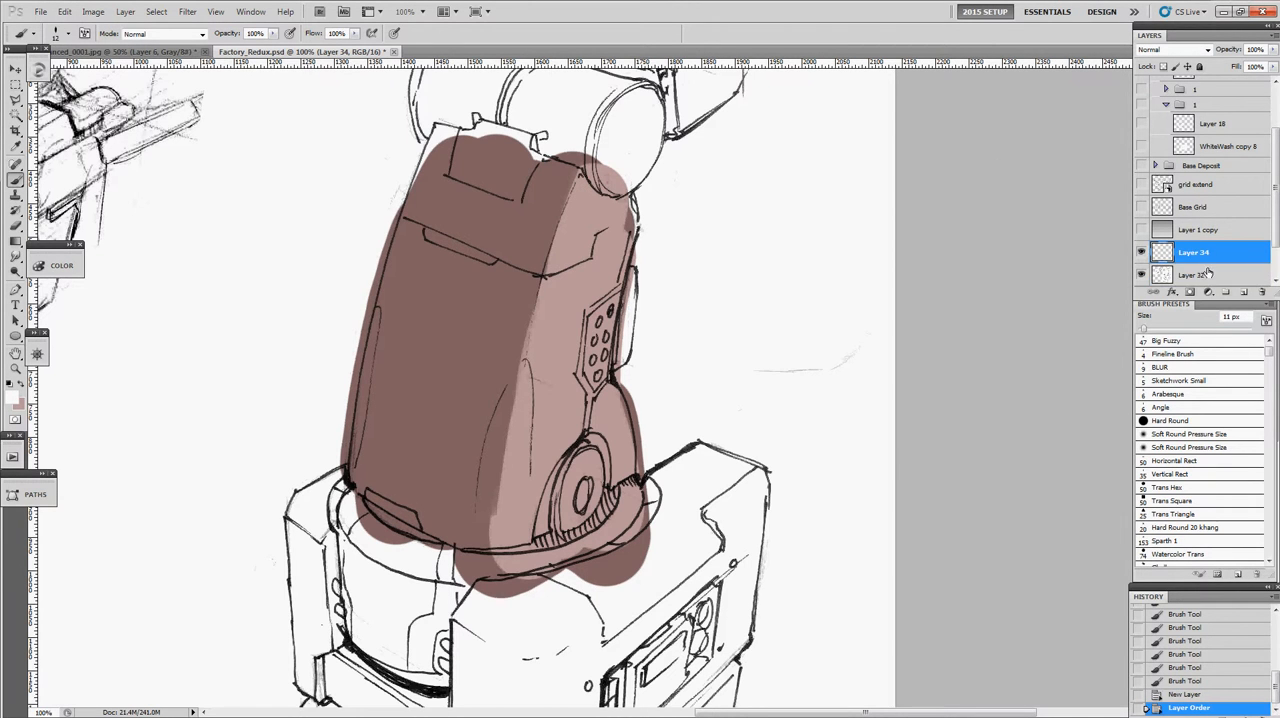
# - Rename Layer 32 as Linework
pyautogui.scroll(-2, 1274, 259)
pyautogui.click(1188, 231)
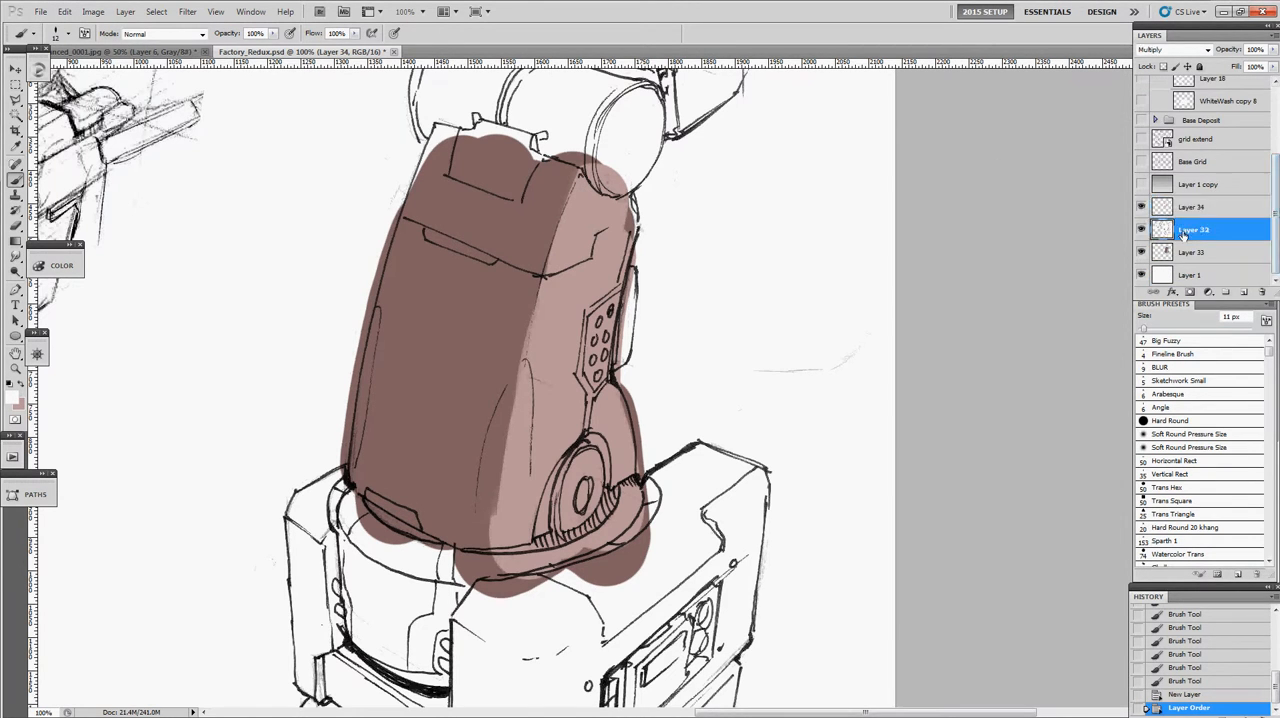
pyautogui.doubleClick(1200, 230)
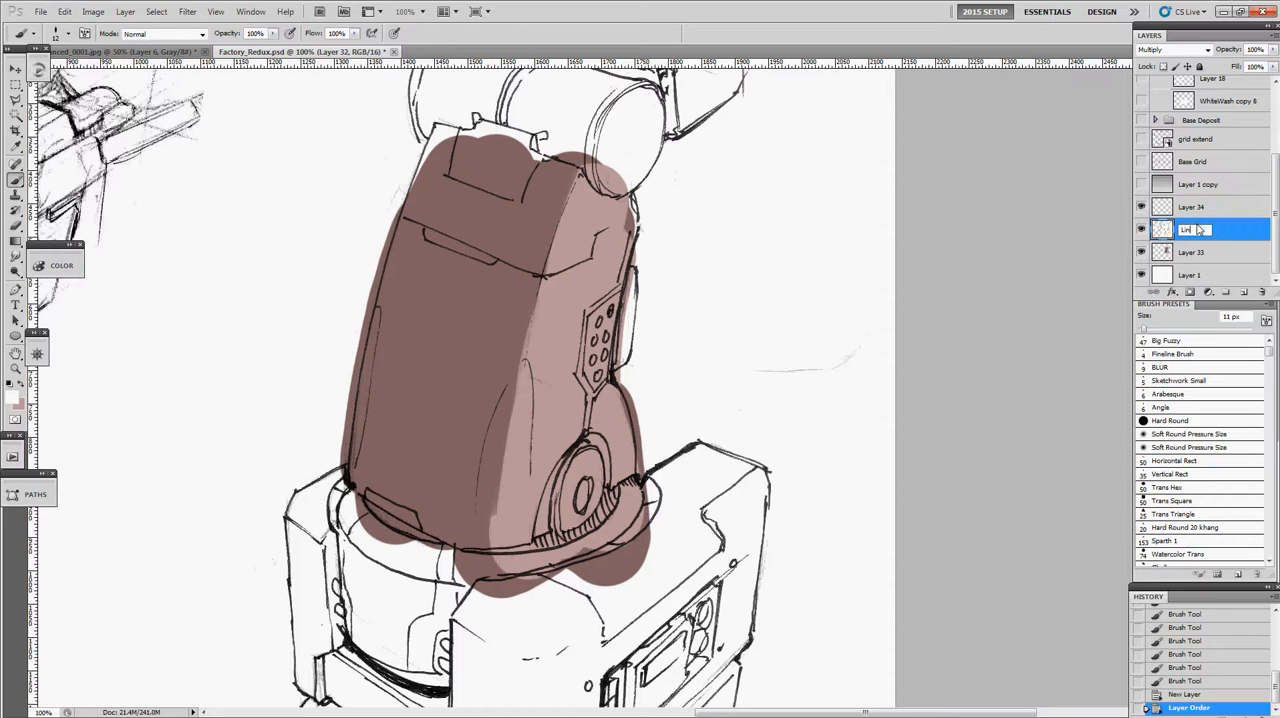
pyautogui.press('Return')
# - Paint over the sketched line between the arm's dark and light planes on Layer 34 in both tones, and hide that layer
pyautogui.click(1195, 208)
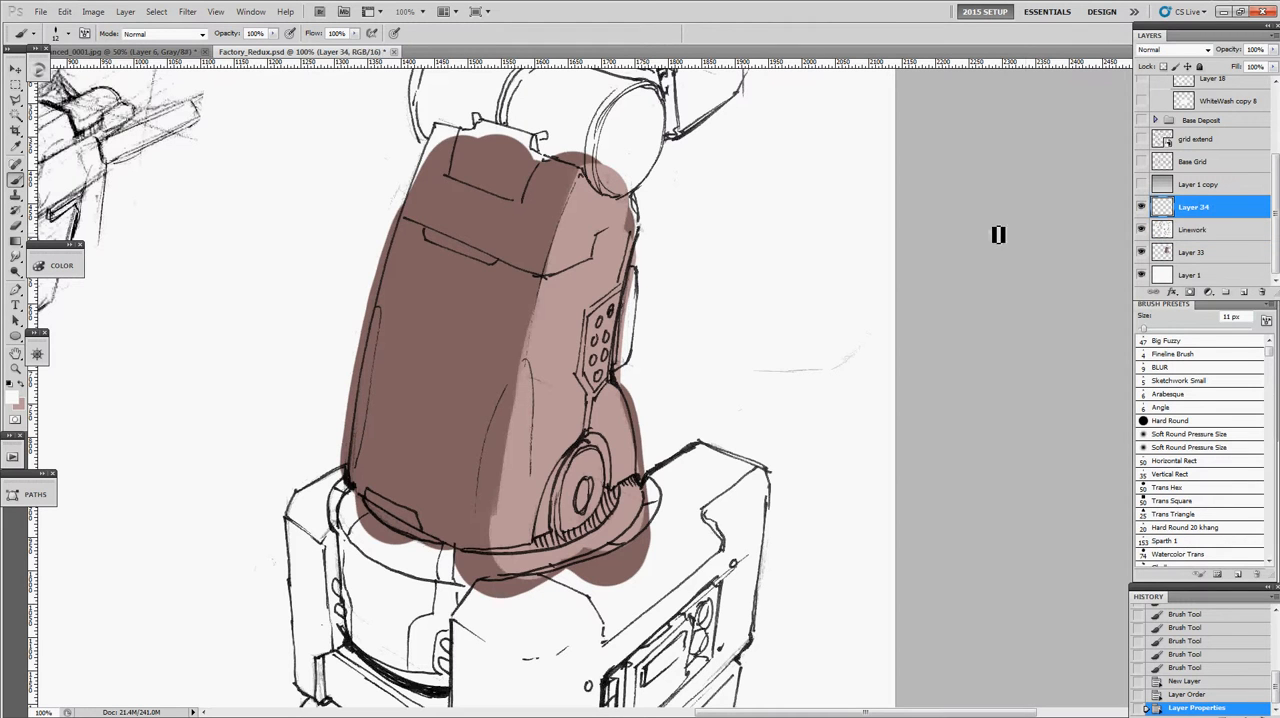
pyautogui.moveTo(580, 180)
pyautogui.mouseDown()
pyautogui.moveTo(549, 279)
pyautogui.moveTo(581, 183)
pyautogui.moveTo(545, 270)
pyautogui.mouseUp()
pyautogui.keyDown('alt'); pyautogui.click(570, 216); pyautogui.keyUp('alt')
pyautogui.keyDown('alt'); pyautogui.click(551, 237); pyautogui.keyUp('alt')
pyautogui.moveTo(569, 202); pyautogui.dragTo(546, 270)
pyautogui.moveTo(578, 188); pyautogui.dragTo(550, 278)
pyautogui.moveTo(578, 186); pyautogui.dragTo(514, 428)
pyautogui.keyDown('alt'); pyautogui.click(582, 188); pyautogui.keyUp('alt')
pyautogui.moveTo(548, 268); pyautogui.dragTo(493, 533)
pyautogui.keyDown('alt'); pyautogui.click(509, 352); pyautogui.keyUp('alt')
pyautogui.moveTo(529, 335); pyautogui.dragTo(493, 477)
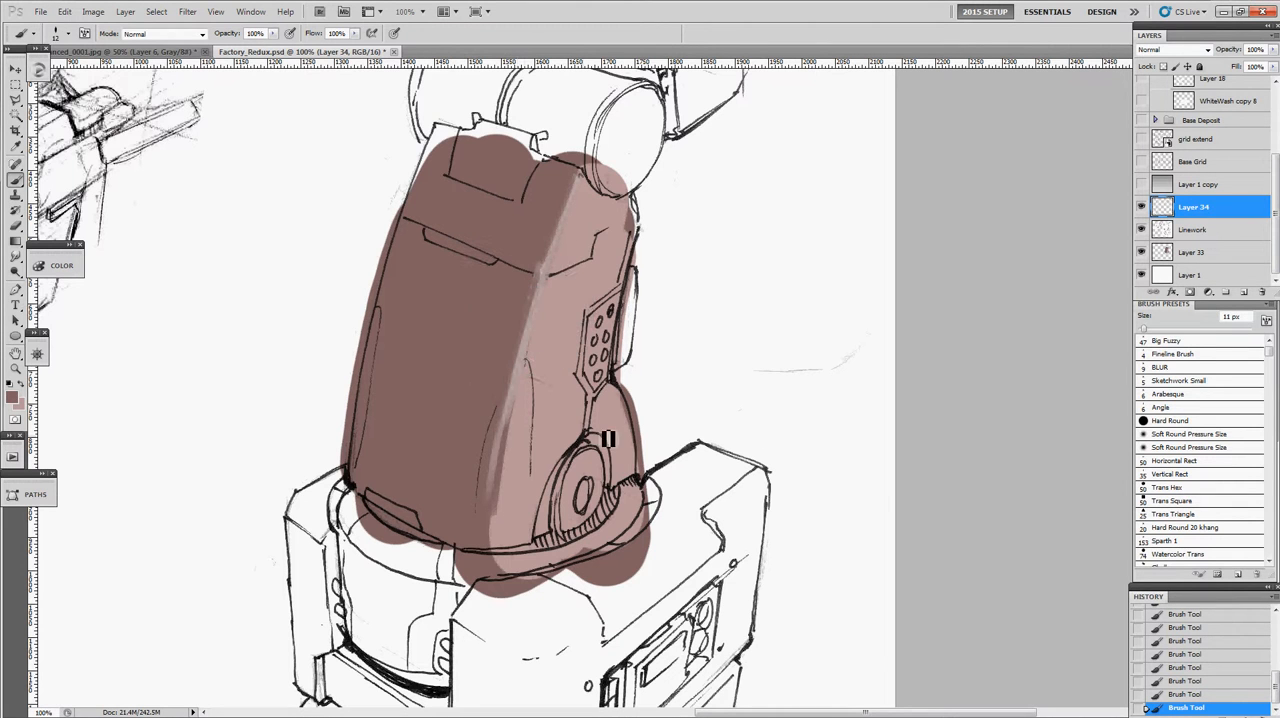
pyautogui.click(1142, 208)
# - Try erasing the panel lines across the upper part of the robotic arm on the Linework layer
pyautogui.click(1192, 230)
pyautogui.press('e')
pyautogui.moveTo(508, 264); pyautogui.dragTo(428, 222)
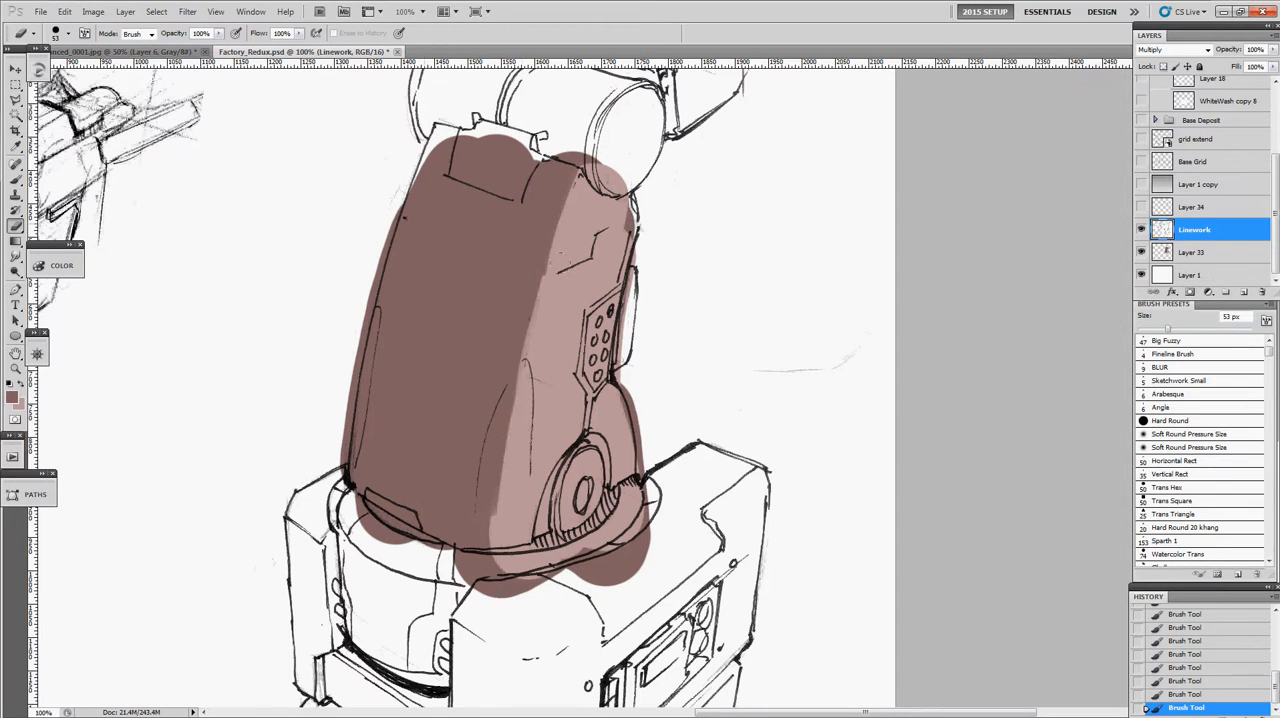
# - Try painting a small circle over the arm's plane edge on the Linework layer, and undo it together with the erasing
pyautogui.press('z')
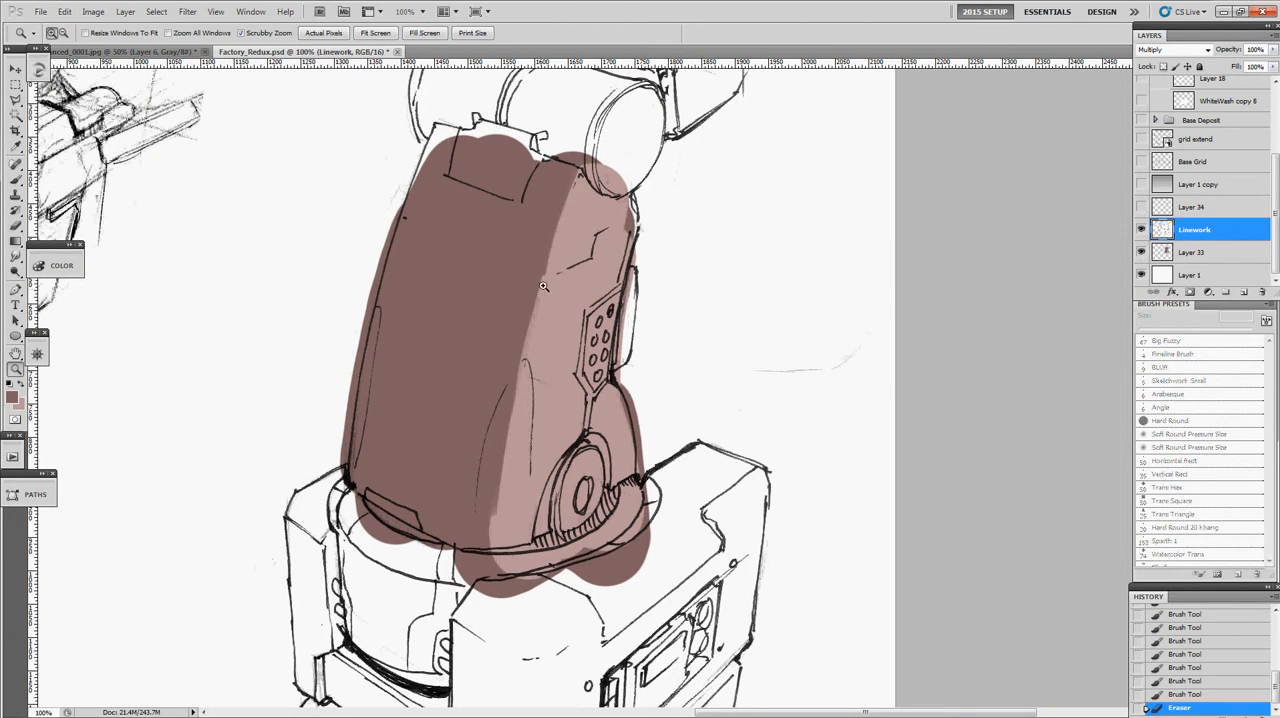
pyautogui.click(548, 280)
pyautogui.click(548, 279)
pyautogui.click(548, 279)
pyautogui.press('b')
pyautogui.moveTo(548, 249)
pyautogui.mouseDown()
pyautogui.moveTo(537, 277)
pyautogui.moveTo(640, 308)
pyautogui.mouseUp()
pyautogui.scroll(-6, 543, 335)
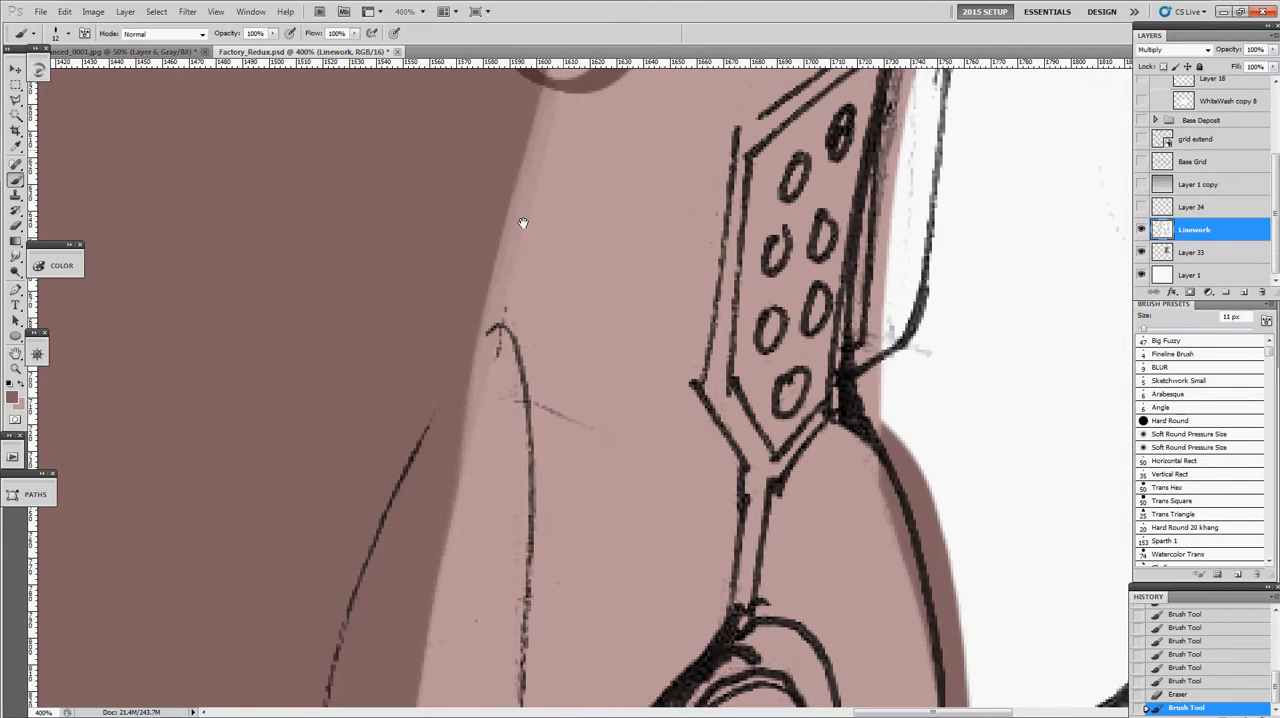
pyautogui.press('z')
pyautogui.keyDown('alt'); pyautogui.click(516, 368); pyautogui.keyUp('alt')
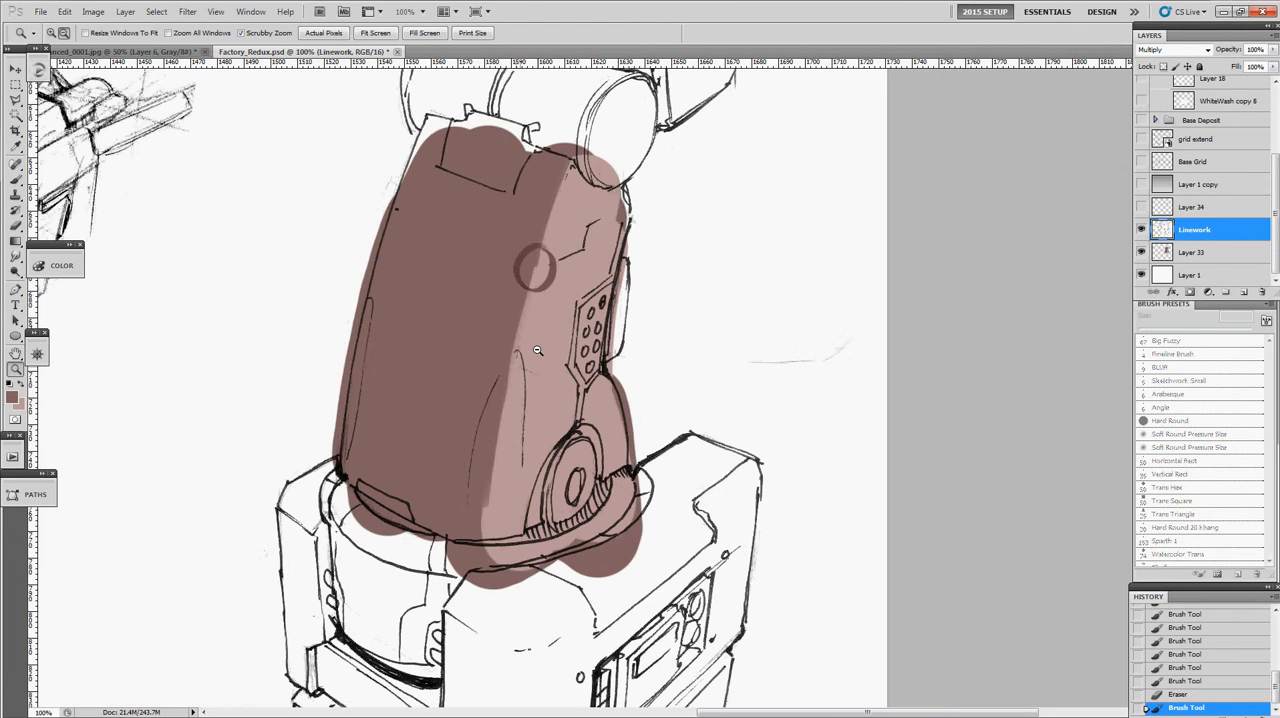
pyautogui.hotkey('ctrl', 'alt', 'z')
pyautogui.hotkey('ctrl', 'alt', 'z')
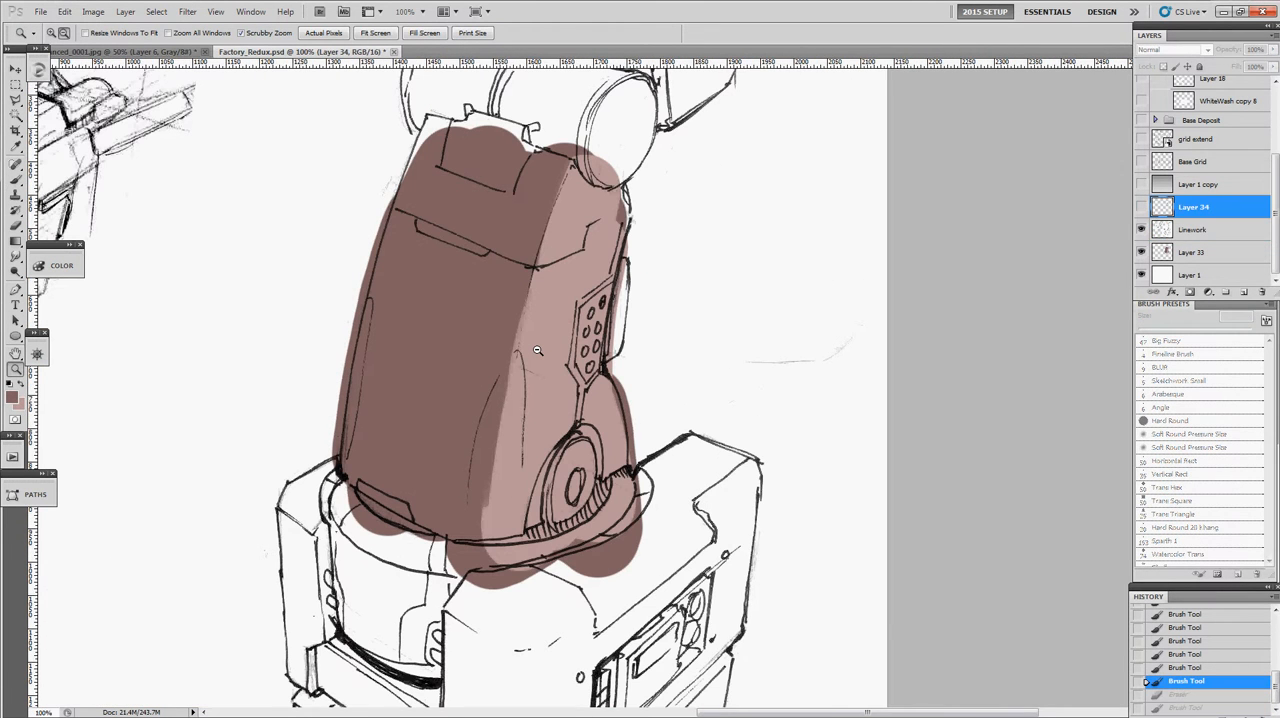
# - Hide Layer 33 with the arm's colour painting
pyautogui.click(1141, 254)
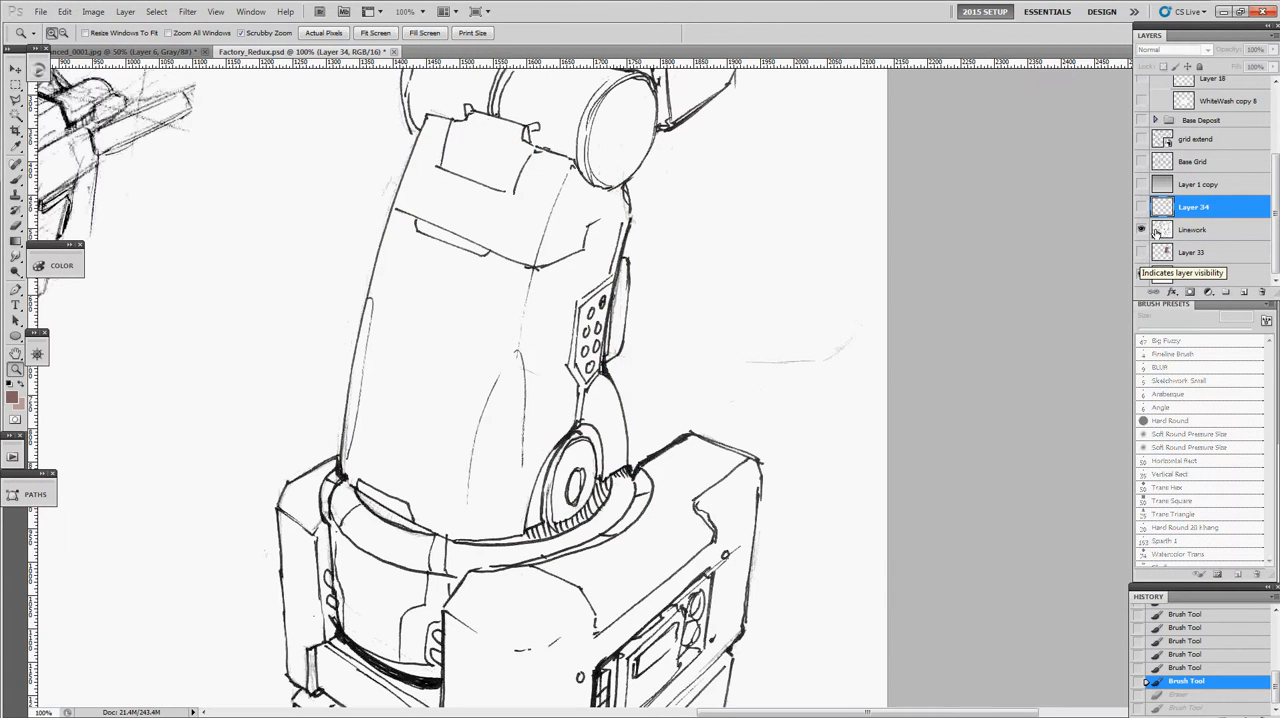
# - Set the Linework layer's blend mode to Normal and select the whole canvas
pyautogui.click(1157, 231)
pyautogui.click(1172, 49)
pyautogui.click(1168, 62)
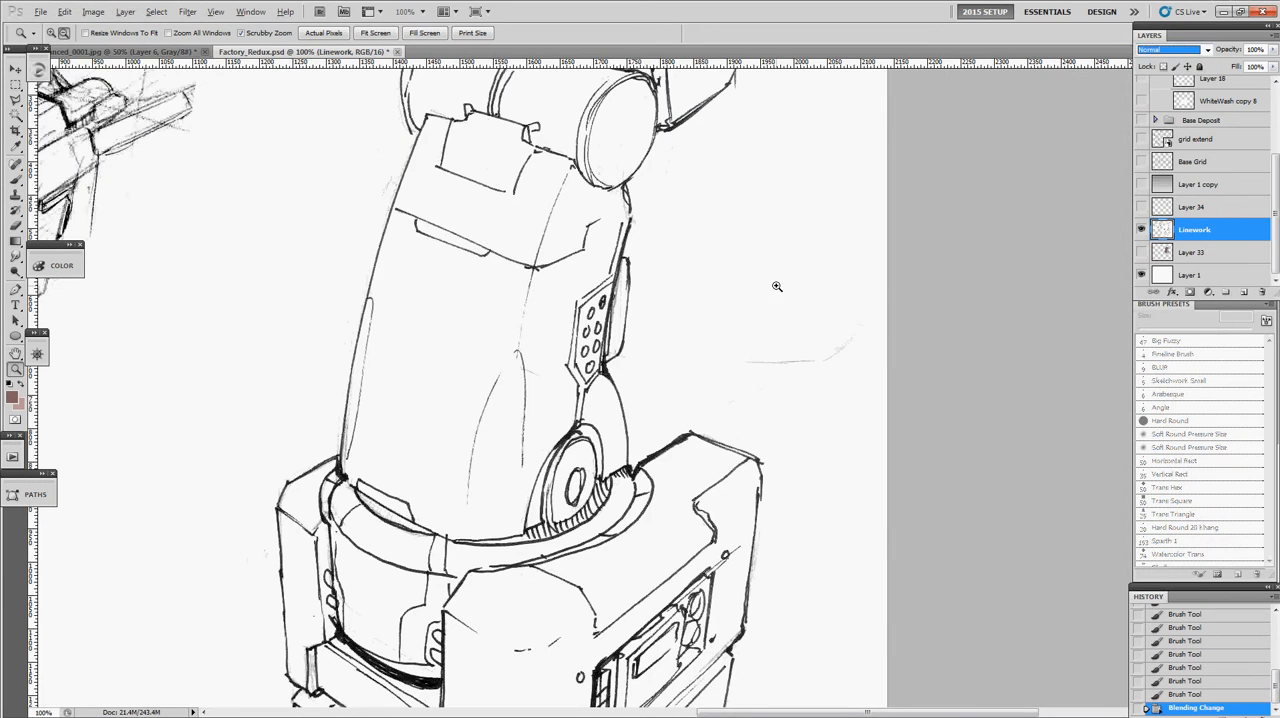
pyautogui.keyDown('alt'); pyautogui.click(795, 280); pyautogui.keyUp('alt')
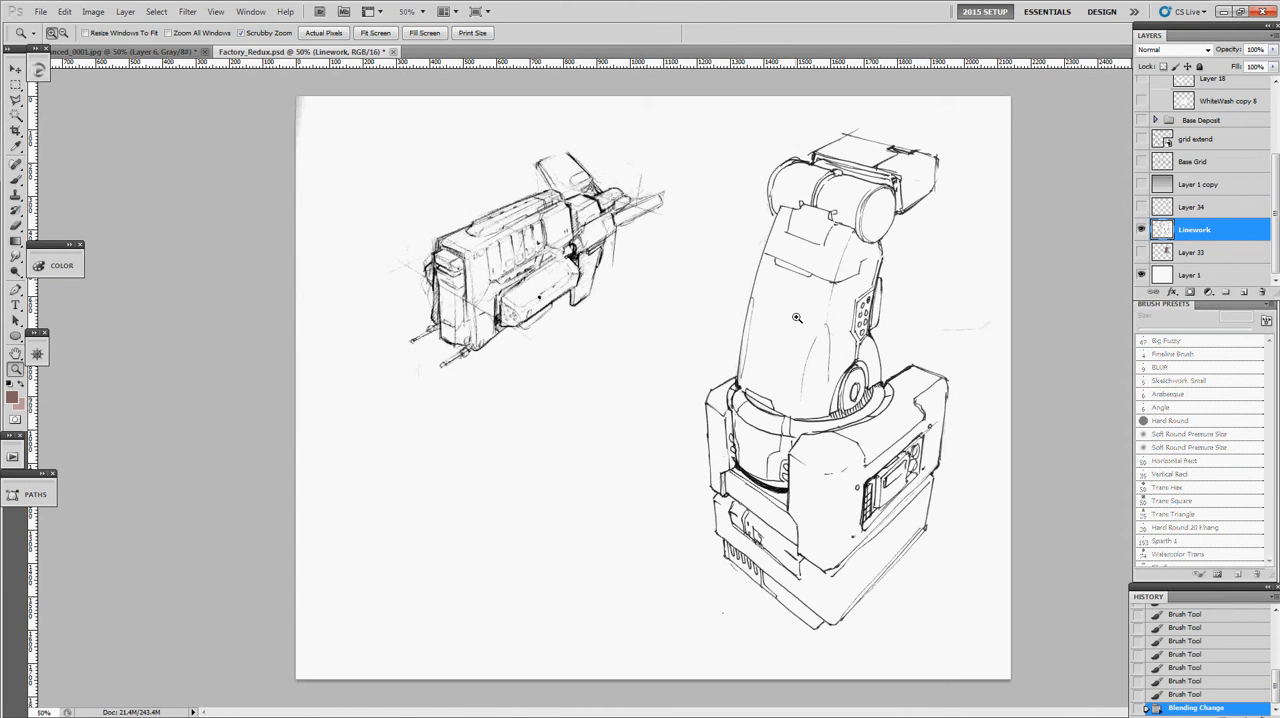
pyautogui.click(795, 301)
pyautogui.moveTo(714, 317); pyautogui.dragTo(688, 309)
pyautogui.keyDown('alt'); pyautogui.click(752, 320); pyautogui.keyUp('alt')
pyautogui.hotkey('ctrl', 'a')
pyautogui.hotkey('shift', 'ctrl', 'x')
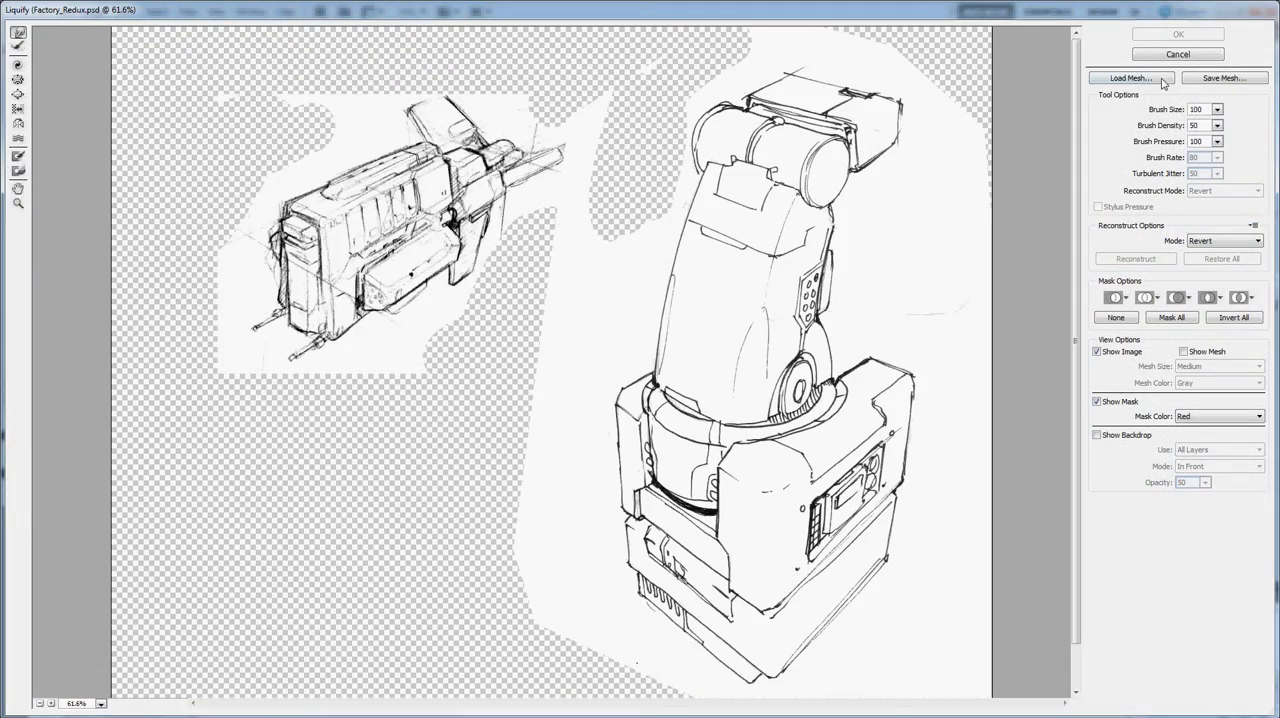
pyautogui.click(1177, 55)
pyautogui.click(64, 11)
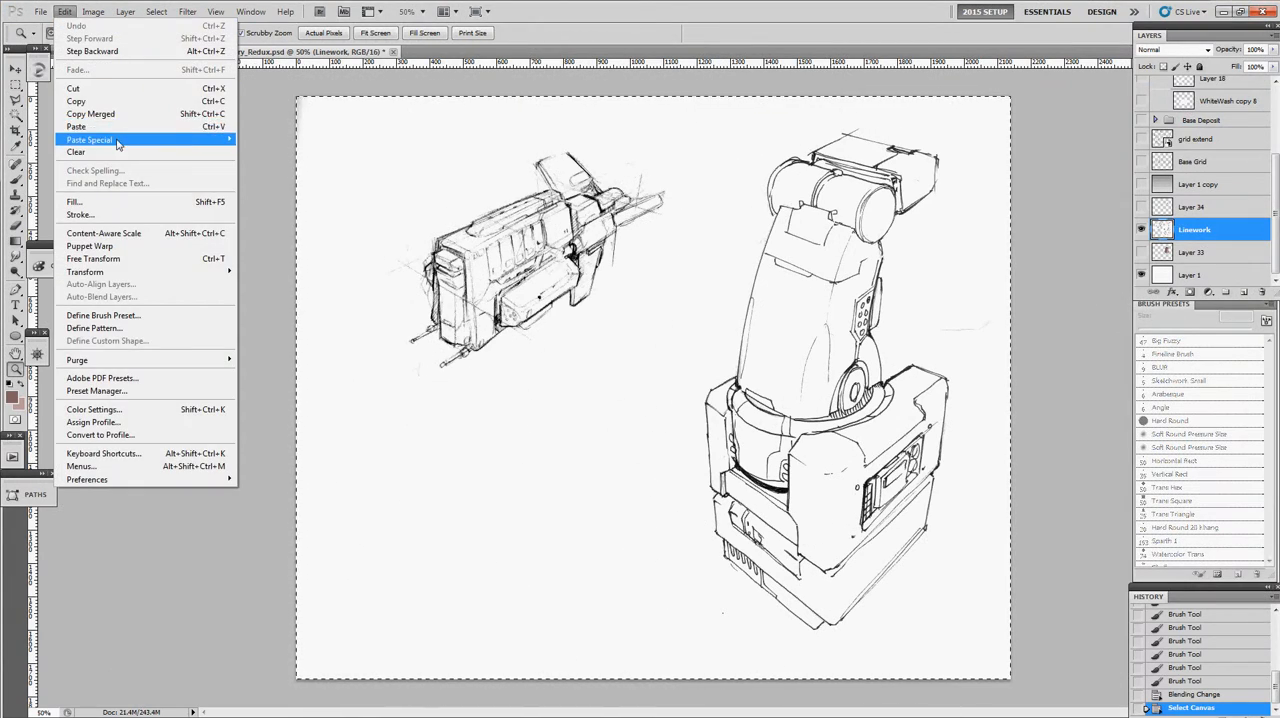
pyautogui.moveTo(118, 145)
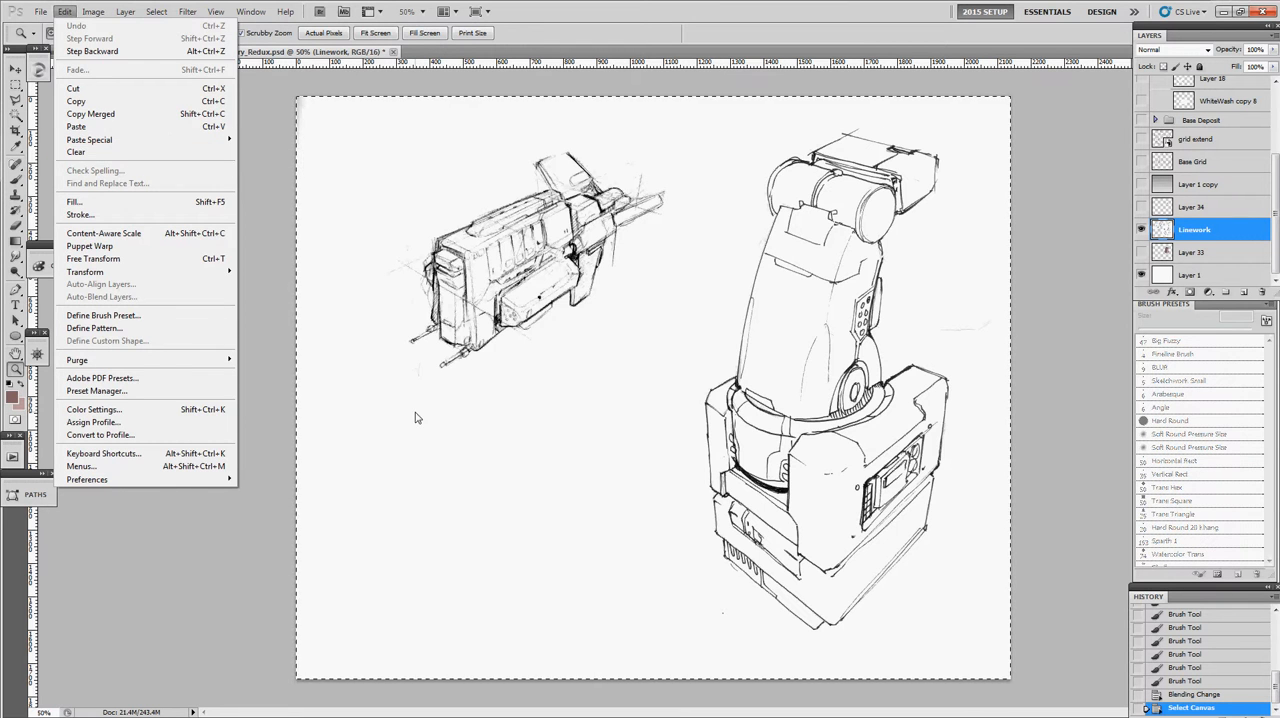
pyautogui.click(612, 436)
pyautogui.keyDown('alt'); pyautogui.click(637, 434); pyautogui.keyUp('alt')
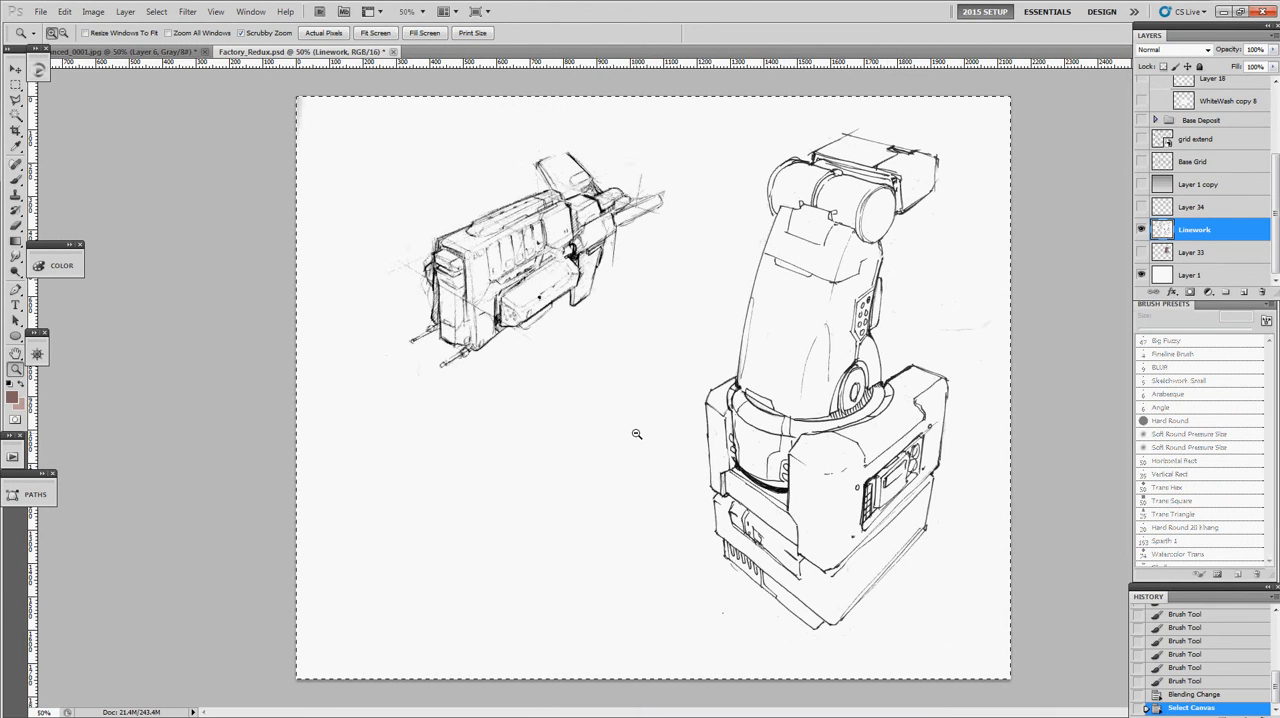
# - Try masking the gun sketch with broad black and white brush strokes in Quick Mask, and convert the mask into a selection
pyautogui.click(16, 421)
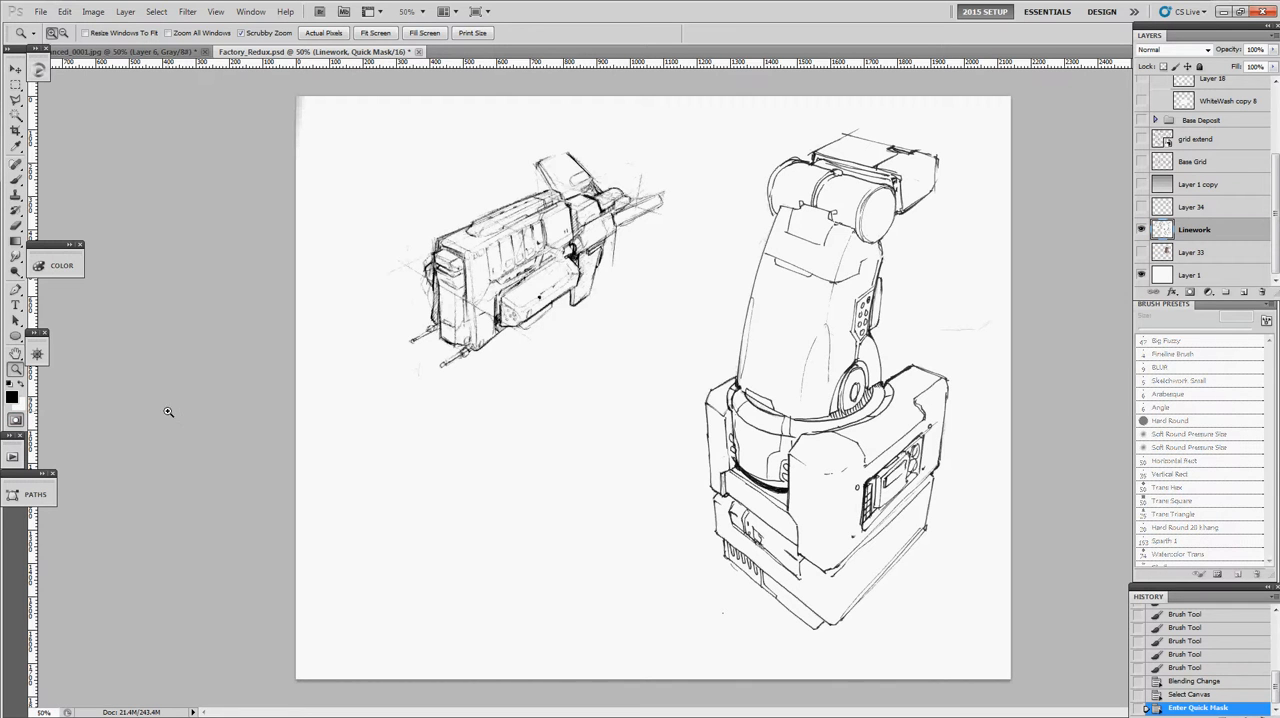
pyautogui.press('b')
pyautogui.moveTo(684, 270)
pyautogui.mouseDown()
pyautogui.moveTo(654, 319)
pyautogui.moveTo(718, 302)
pyautogui.moveTo(798, 316)
pyautogui.mouseUp()
pyautogui.moveTo(766, 302)
pyautogui.mouseDown()
pyautogui.moveTo(604, 326)
pyautogui.moveTo(485, 370)
pyautogui.moveTo(590, 215)
pyautogui.moveTo(710, 200)
pyautogui.mouseUp()
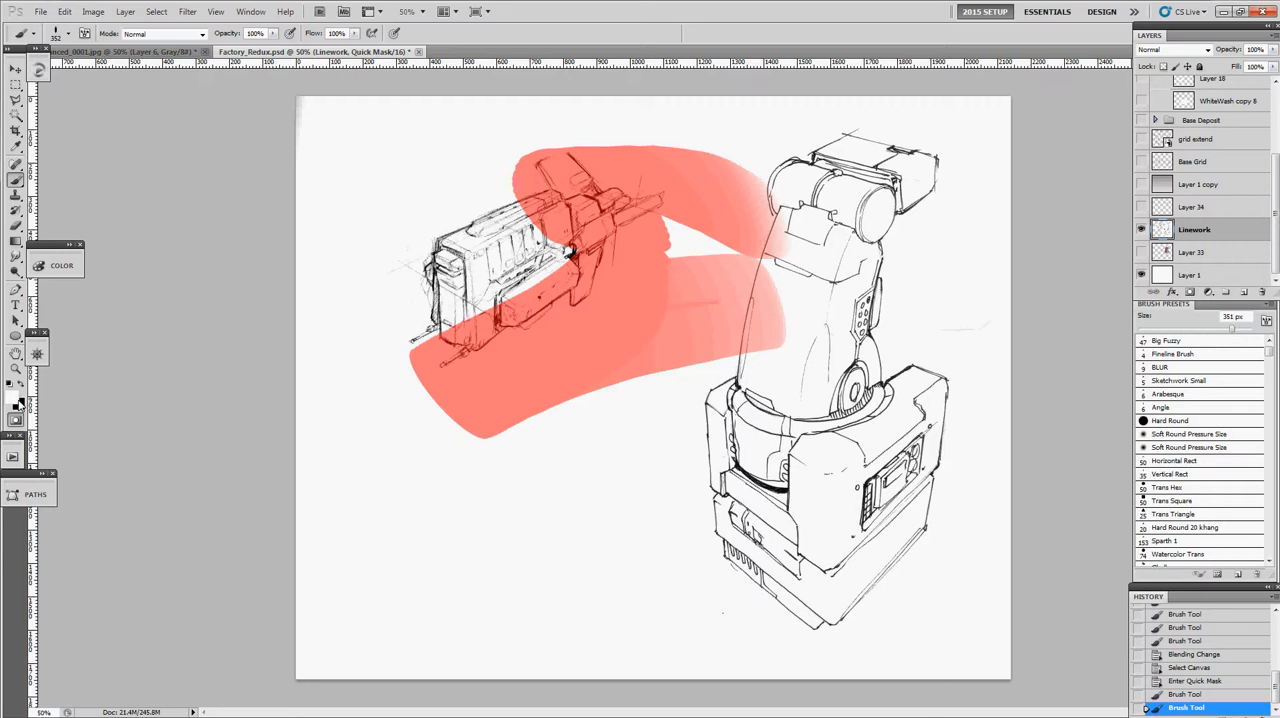
pyautogui.moveTo(447, 383)
pyautogui.mouseDown()
pyautogui.moveTo(764, 294)
pyautogui.moveTo(728, 194)
pyautogui.moveTo(731, 151)
pyautogui.moveTo(690, 290)
pyautogui.moveTo(428, 241)
pyautogui.moveTo(594, 200)
pyautogui.mouseUp()
pyautogui.press('x')
pyautogui.moveTo(505, 250); pyautogui.dragTo(694, 191)
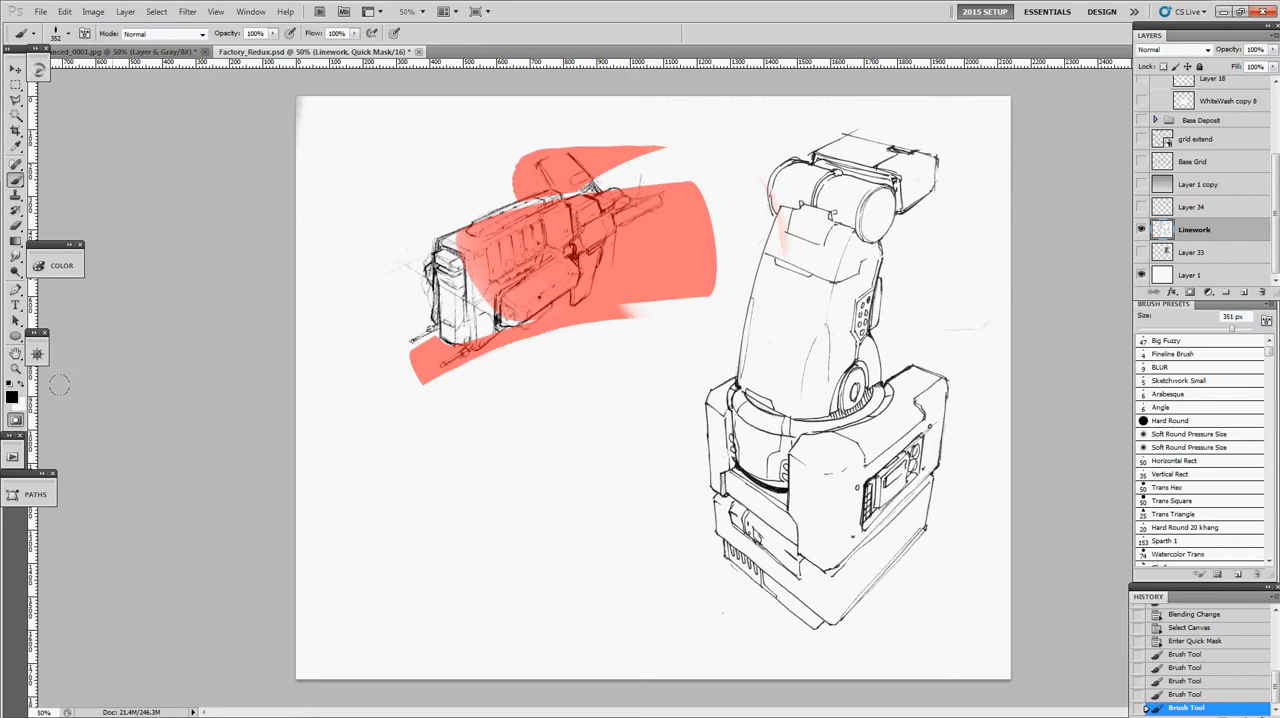
pyautogui.click(15, 421)
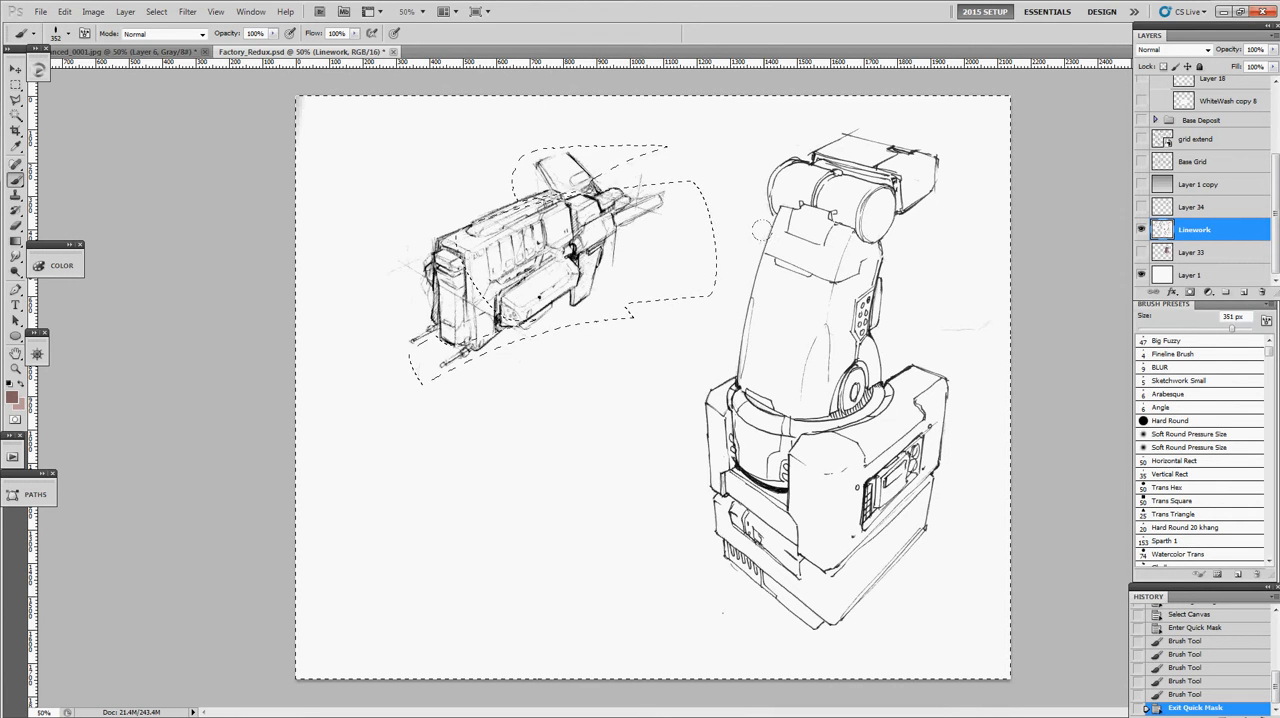
# - Try painting brown strokes around the masked gun area on the Linework layer, undo them and clear the selection
pyautogui.moveTo(748, 242)
pyautogui.mouseDown()
pyautogui.moveTo(680, 320)
pyautogui.moveTo(440, 400)
pyautogui.moveTo(340, 410)
pyautogui.moveTo(760, 120)
pyautogui.mouseUp()
pyautogui.moveTo(343, 206); pyautogui.dragTo(891, 114)
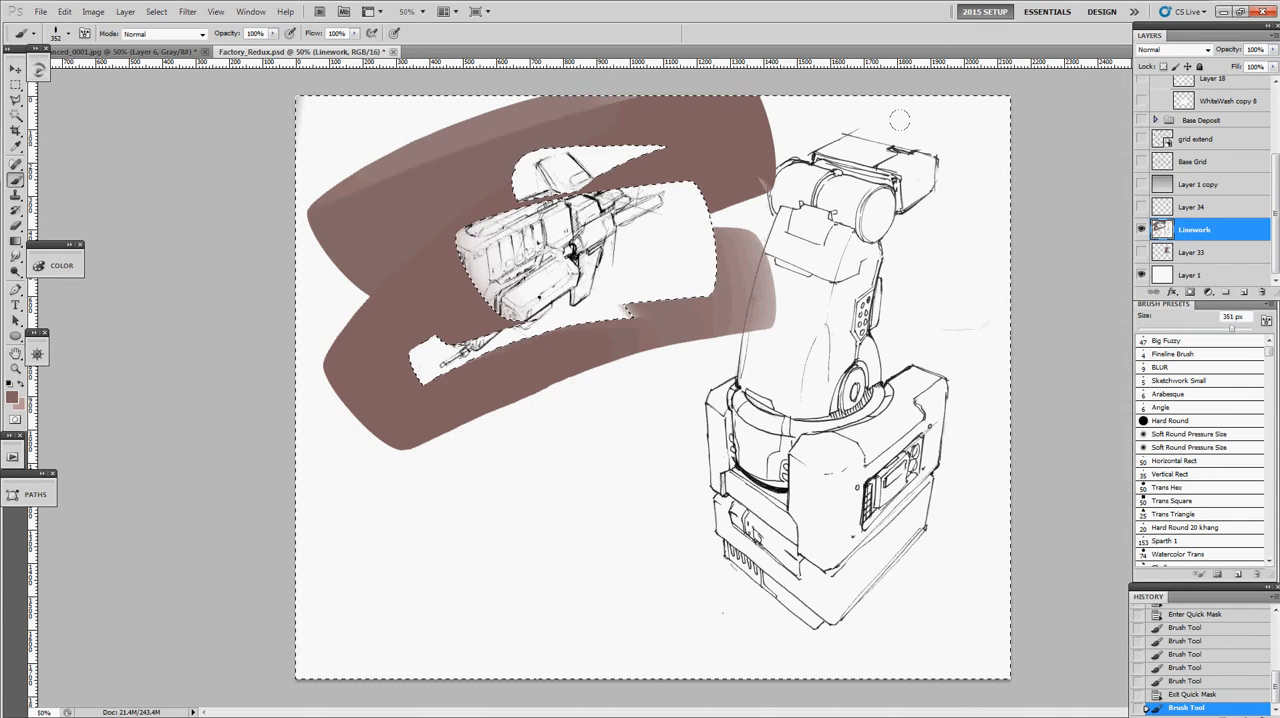
pyautogui.hotkey('ctrl', 'z')
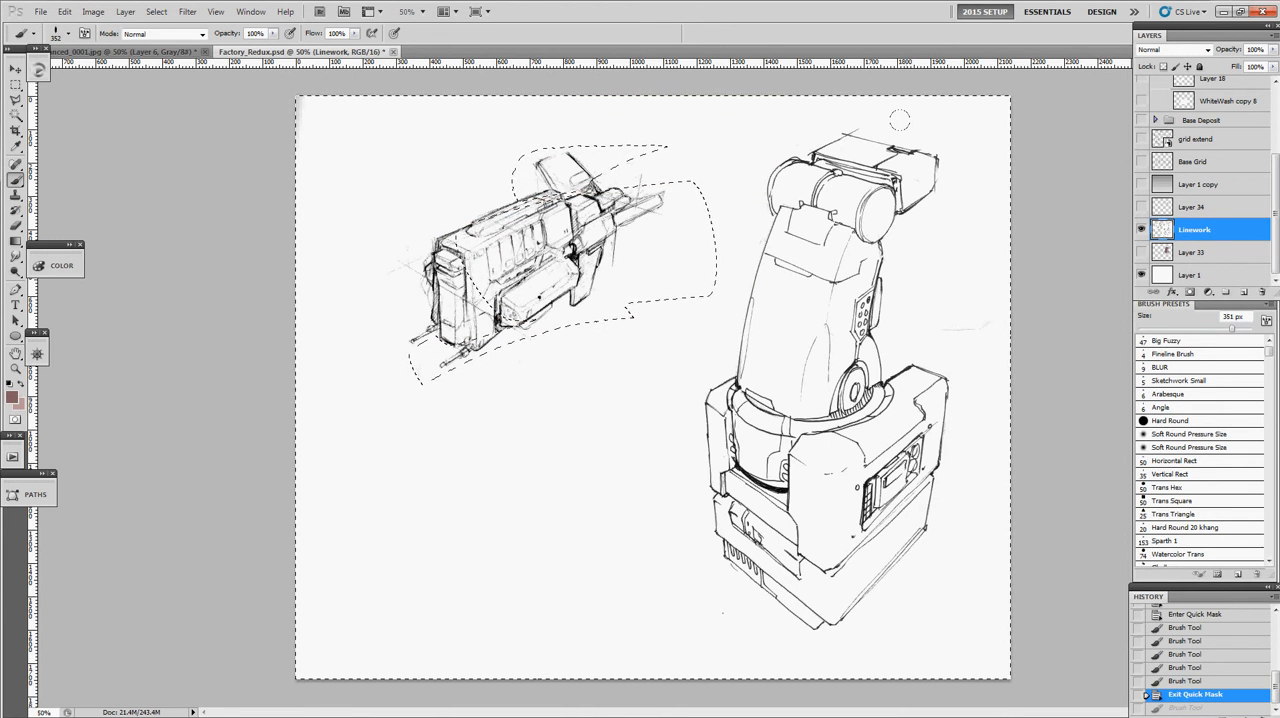
pyautogui.hotkey('ctrl', 'd')
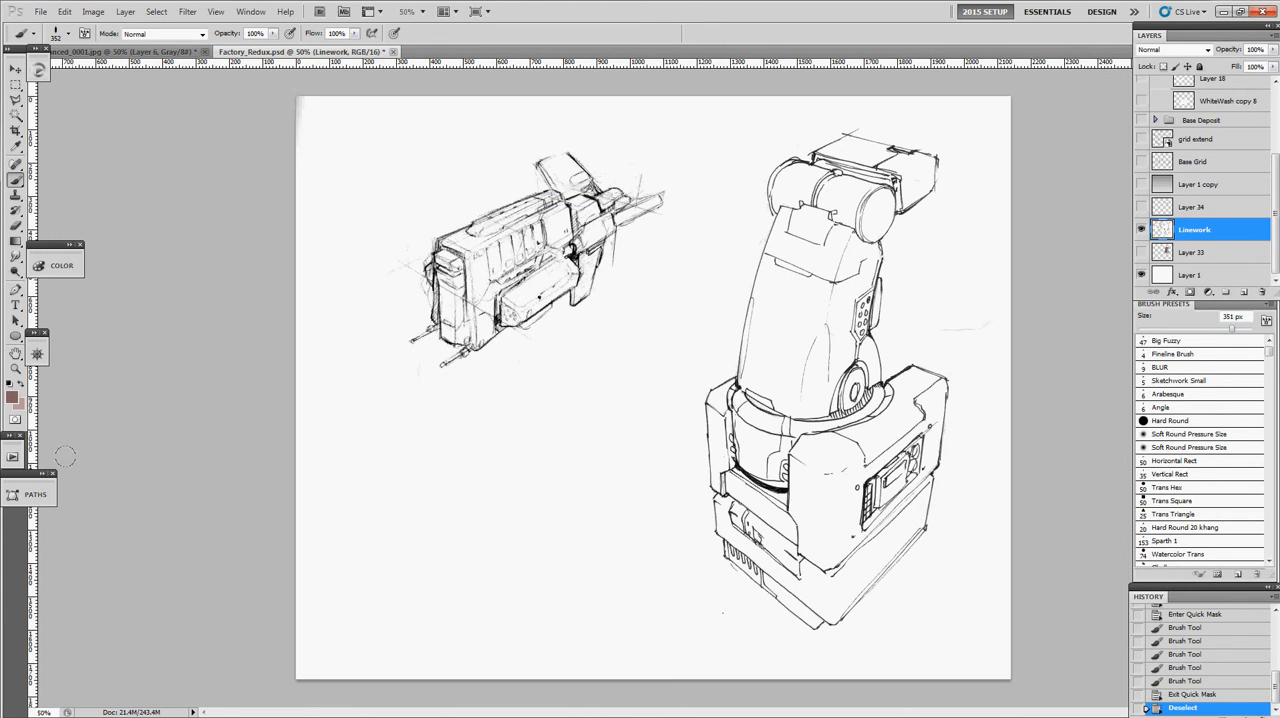
# - Paste the copied linework into a fresh Quick Mask
pyautogui.click(16, 422)
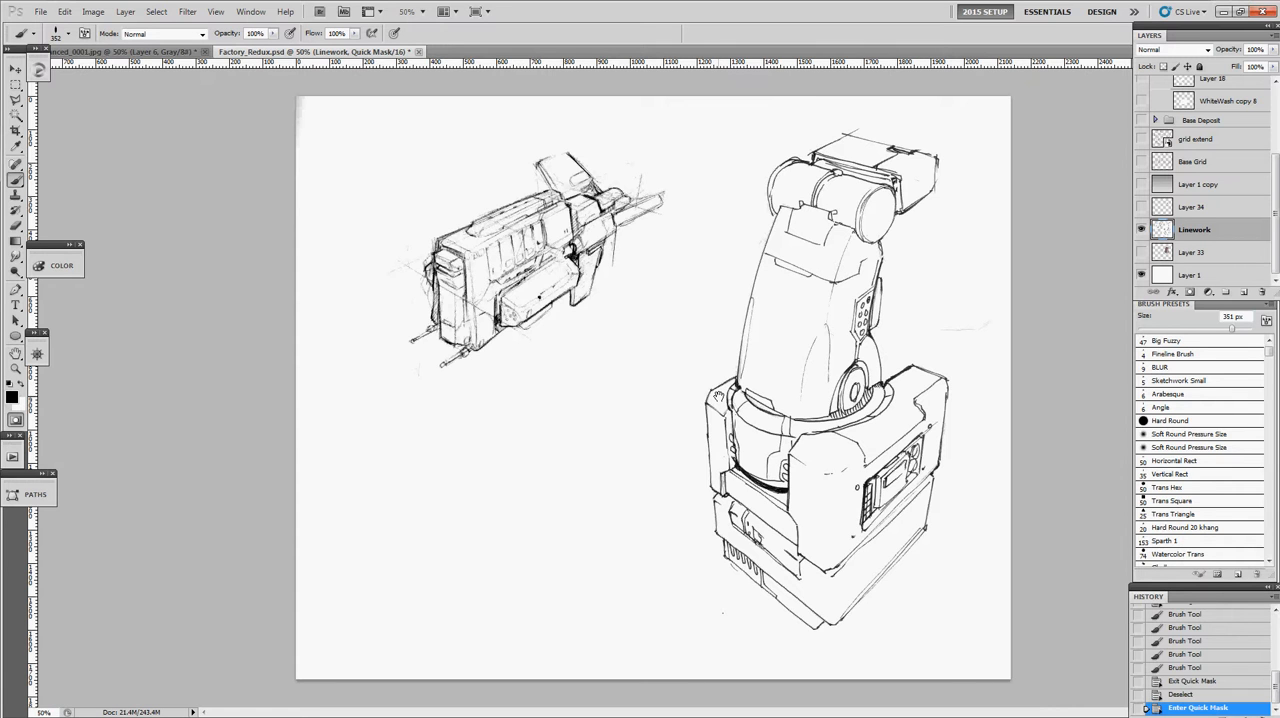
pyautogui.hotkey('ctrl', 'v')
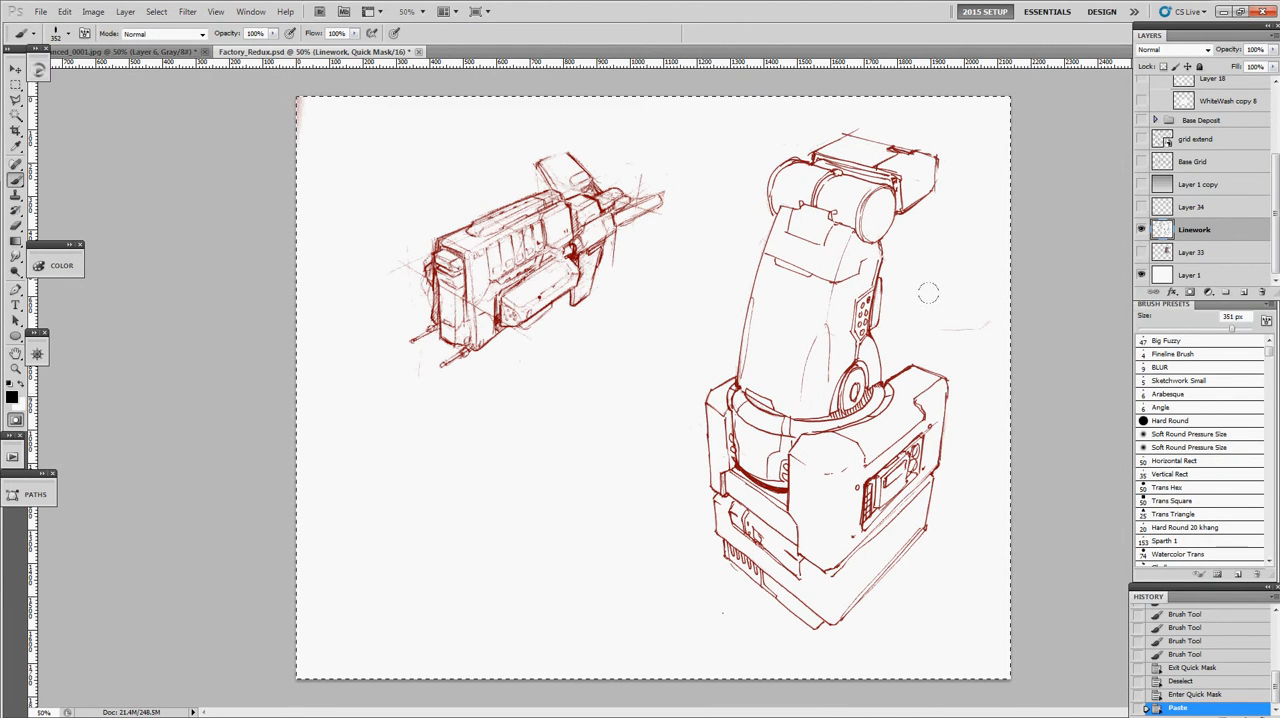
pyautogui.press('z')
pyautogui.moveTo(590, 262); pyautogui.dragTo(567, 263)
pyautogui.keyDown('alt'); pyautogui.click(553, 263); pyautogui.keyUp('alt')
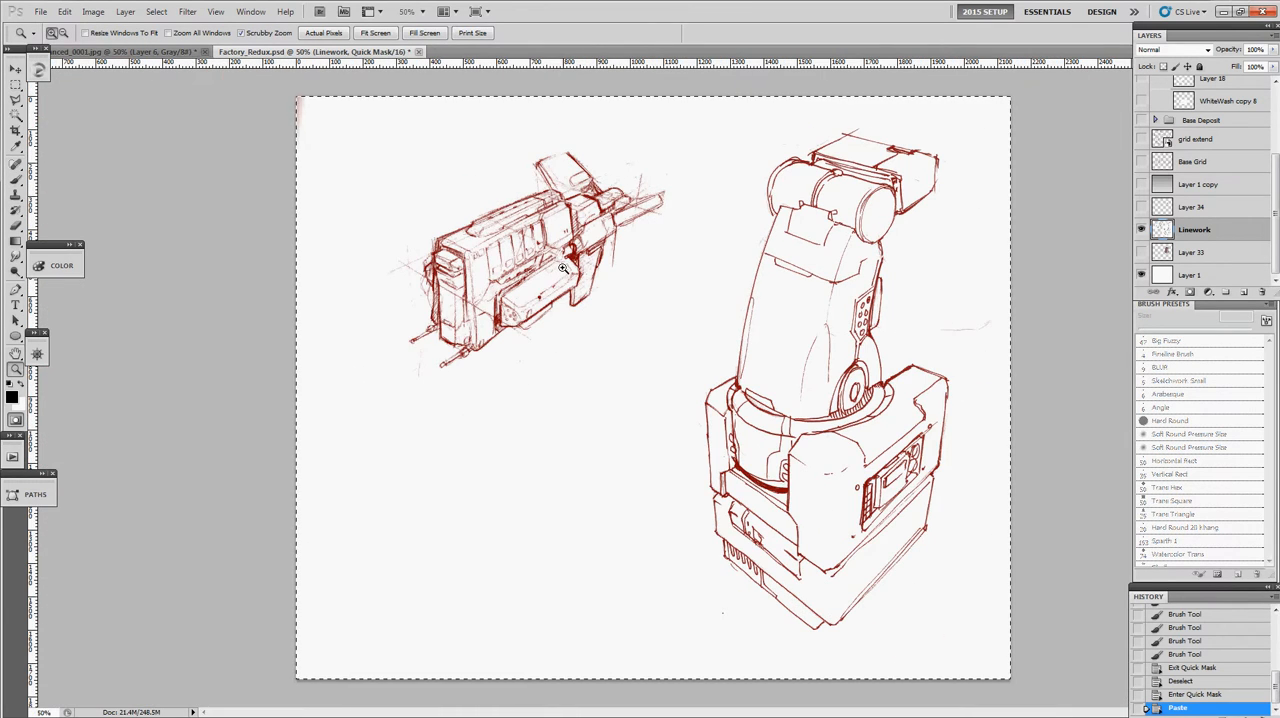
# - Invert the pasted linework mask and convert it into a selection of the drawn lines
pyautogui.hotkey('ctrl', 'i')
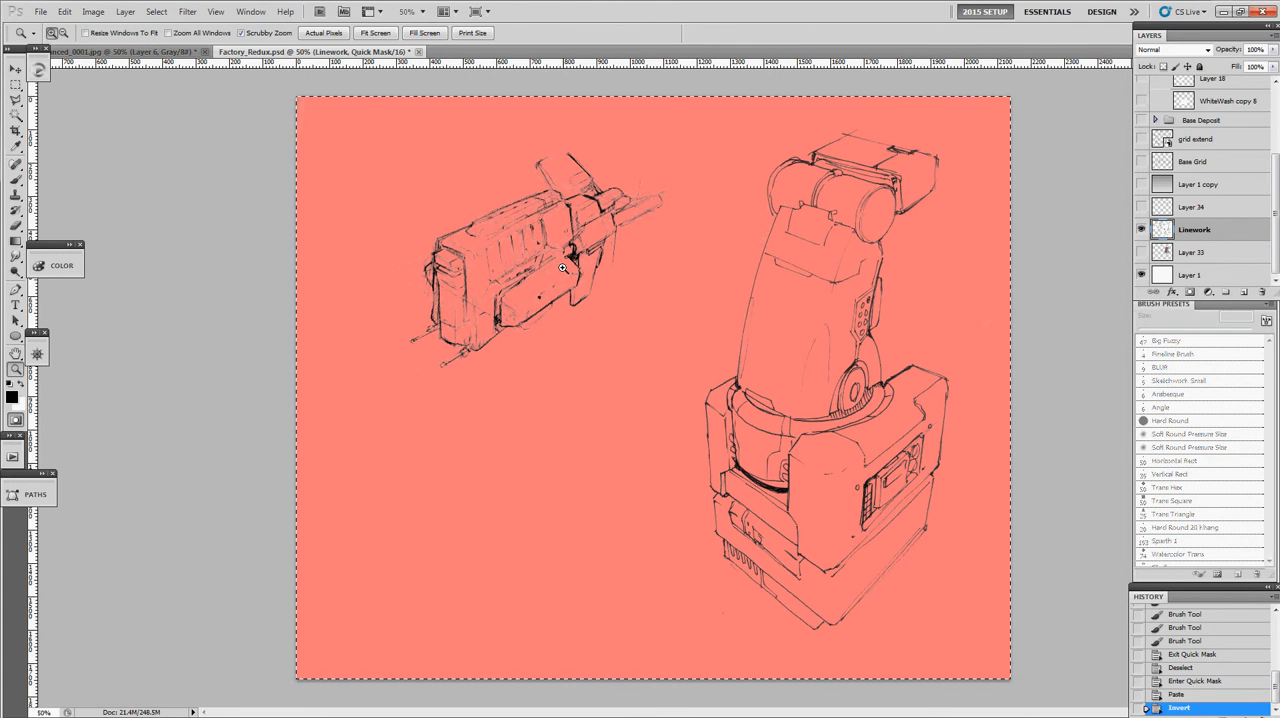
pyautogui.click(93, 11)
pyautogui.moveTo(112, 48)
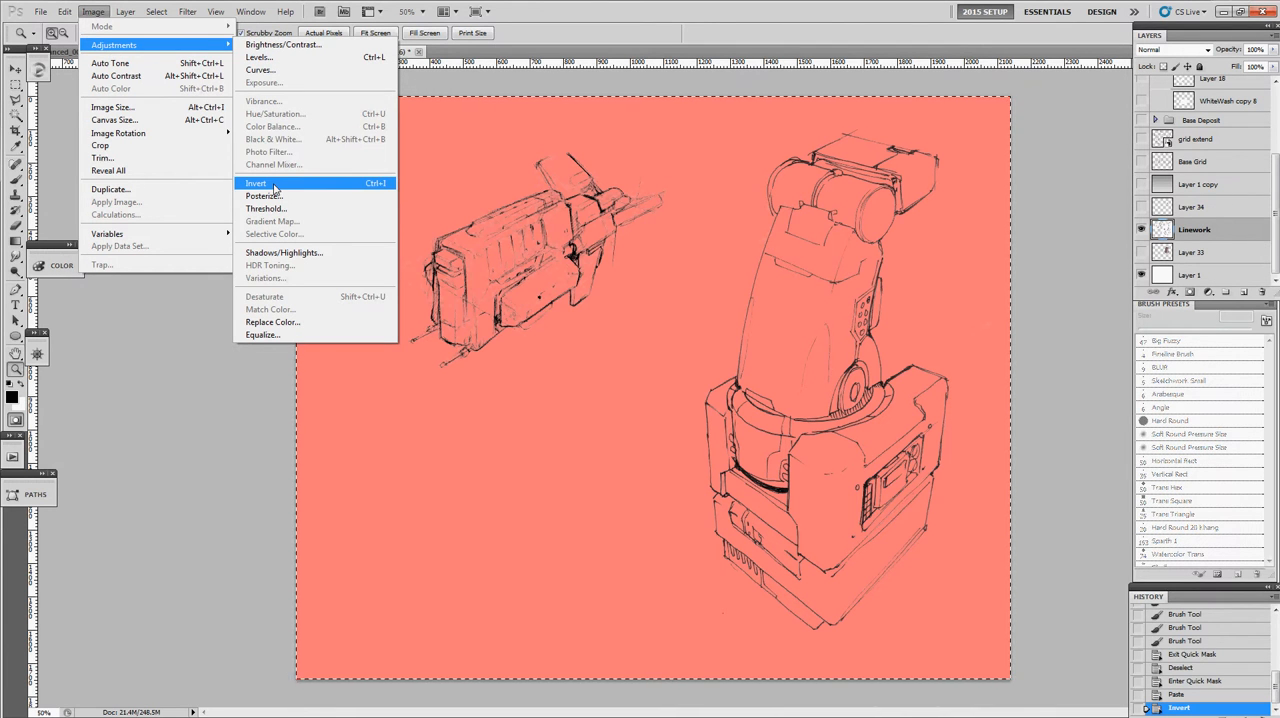
pyautogui.click(561, 323)
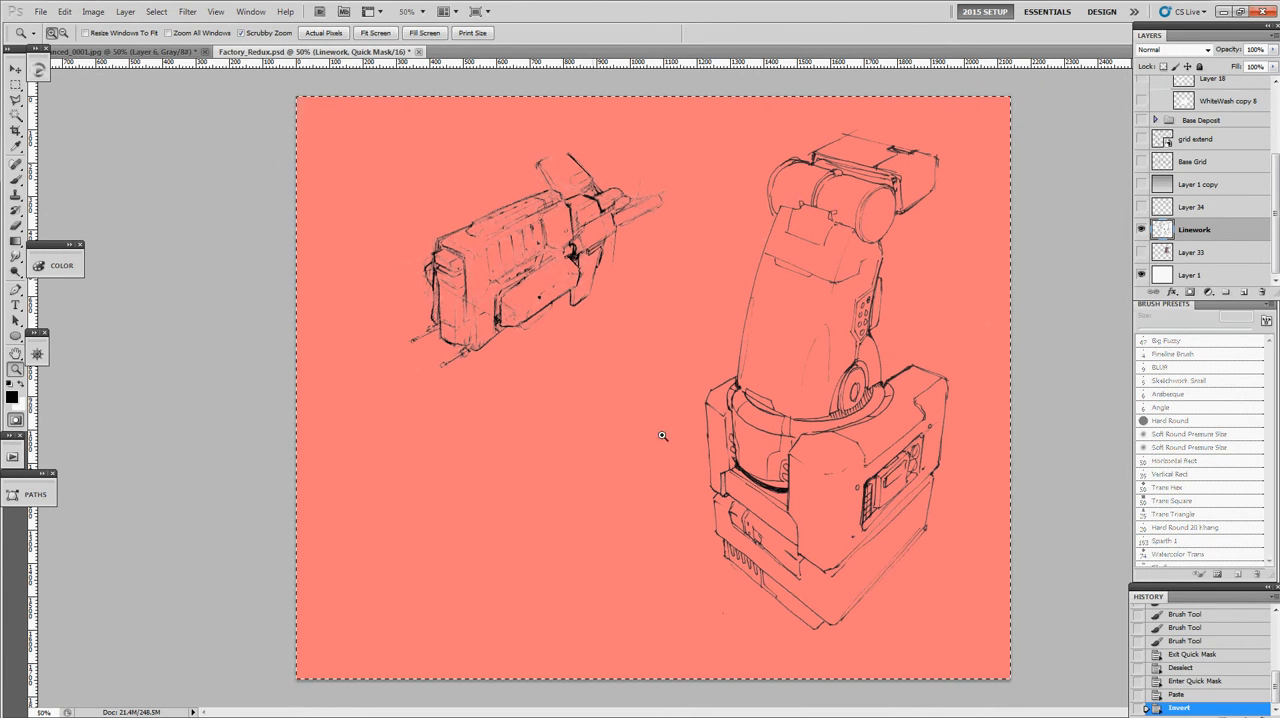
pyautogui.press('q')
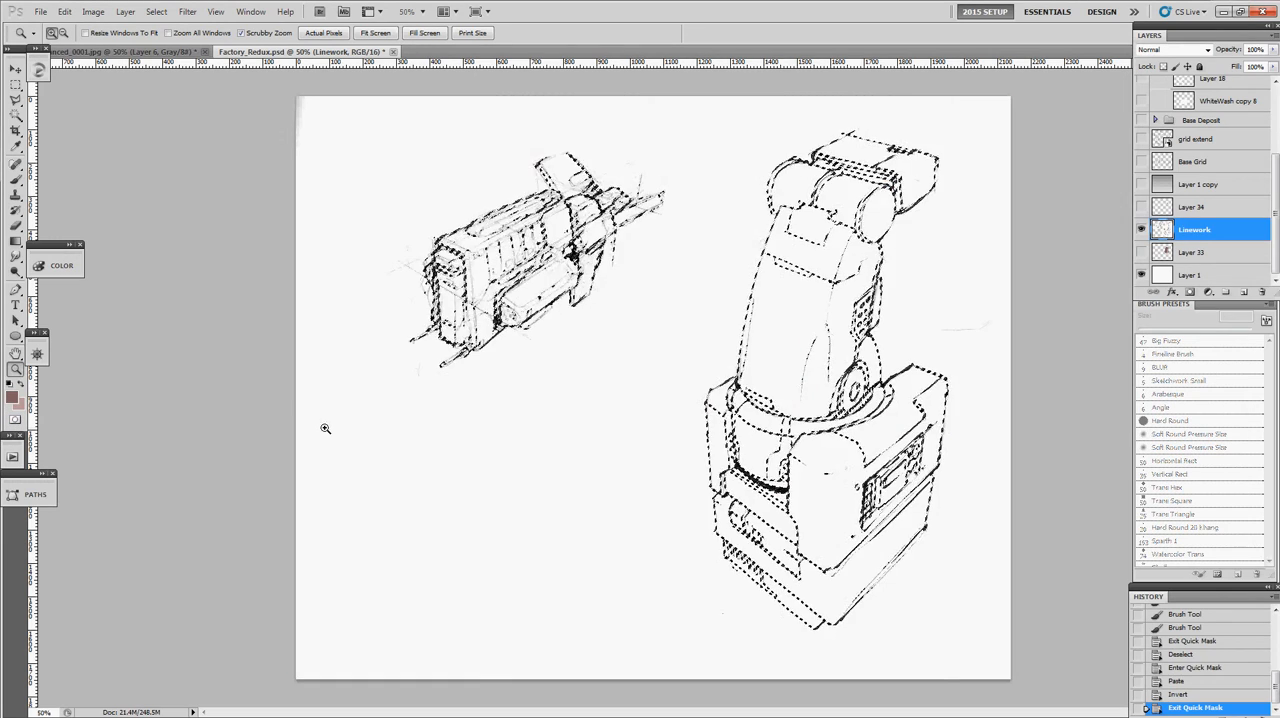
# - Hide the Linework layer and create a new Normal layer directly above Layer 1, keeping the line selection active
pyautogui.click(1141, 231)
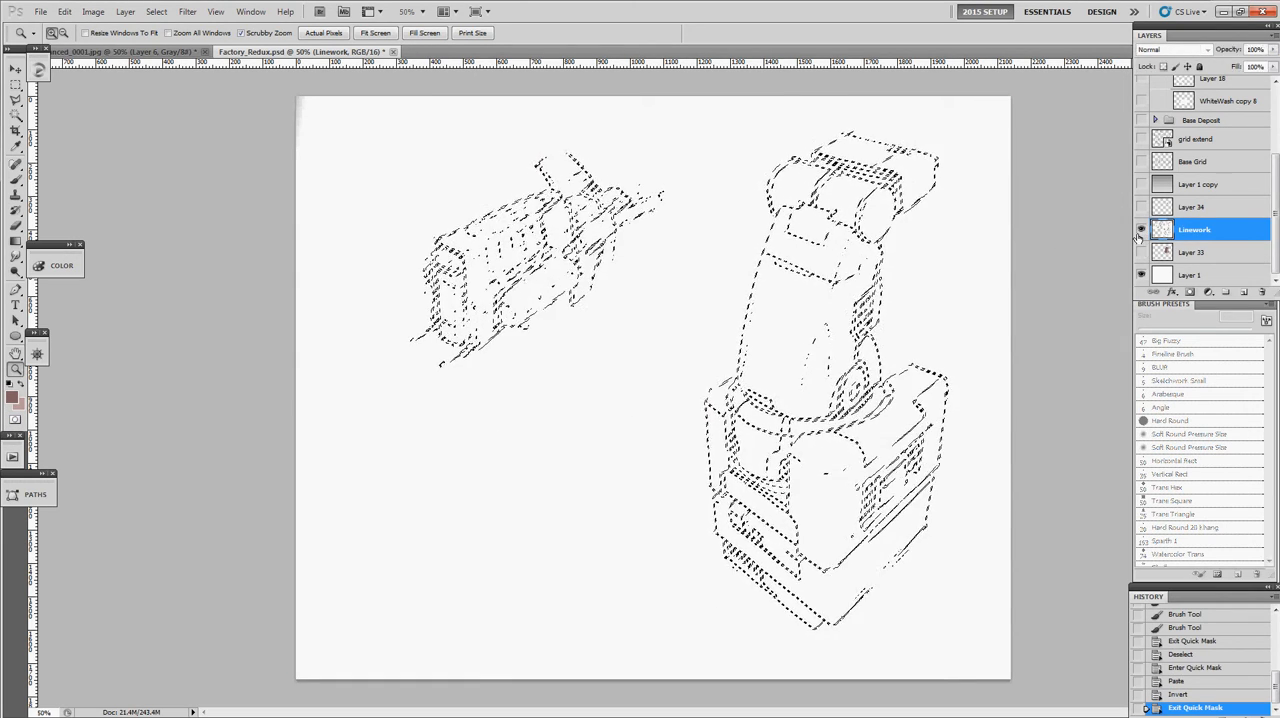
pyautogui.click(861, 323)
pyautogui.moveTo(757, 303); pyautogui.dragTo(637, 333)
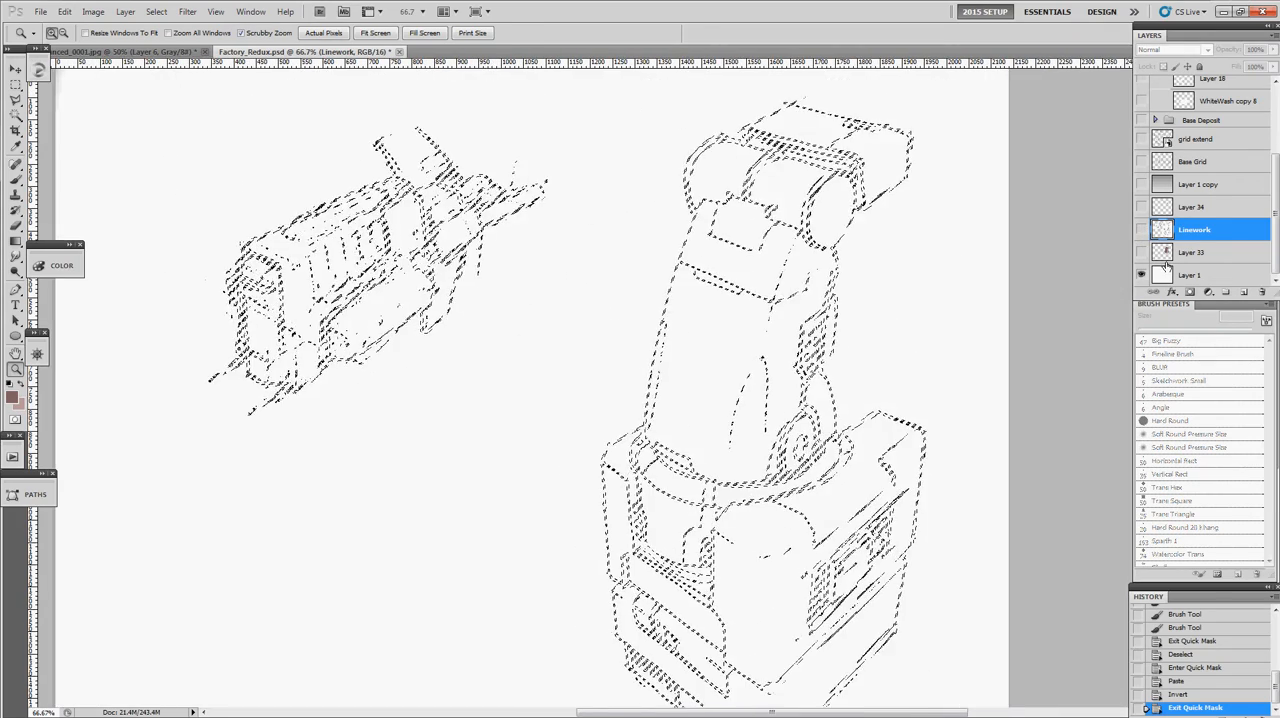
pyautogui.click(1180, 275)
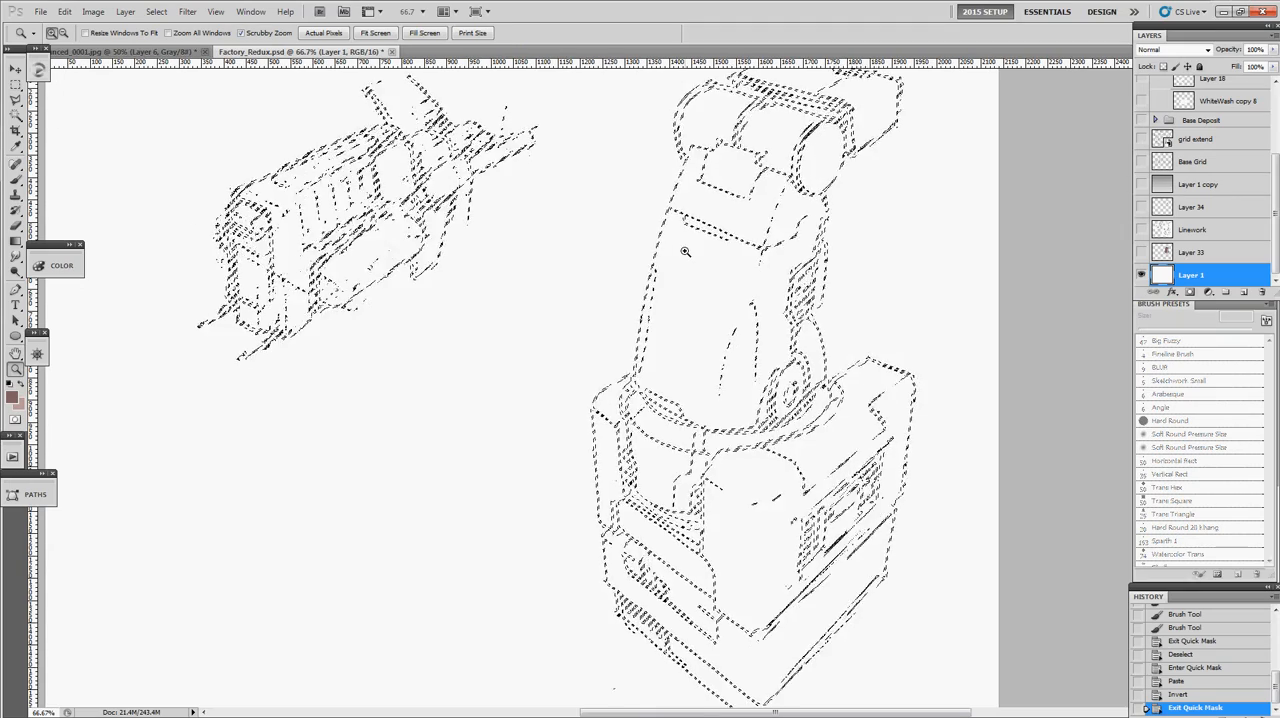
pyautogui.hotkey('ctrl', 'shift', 'n')
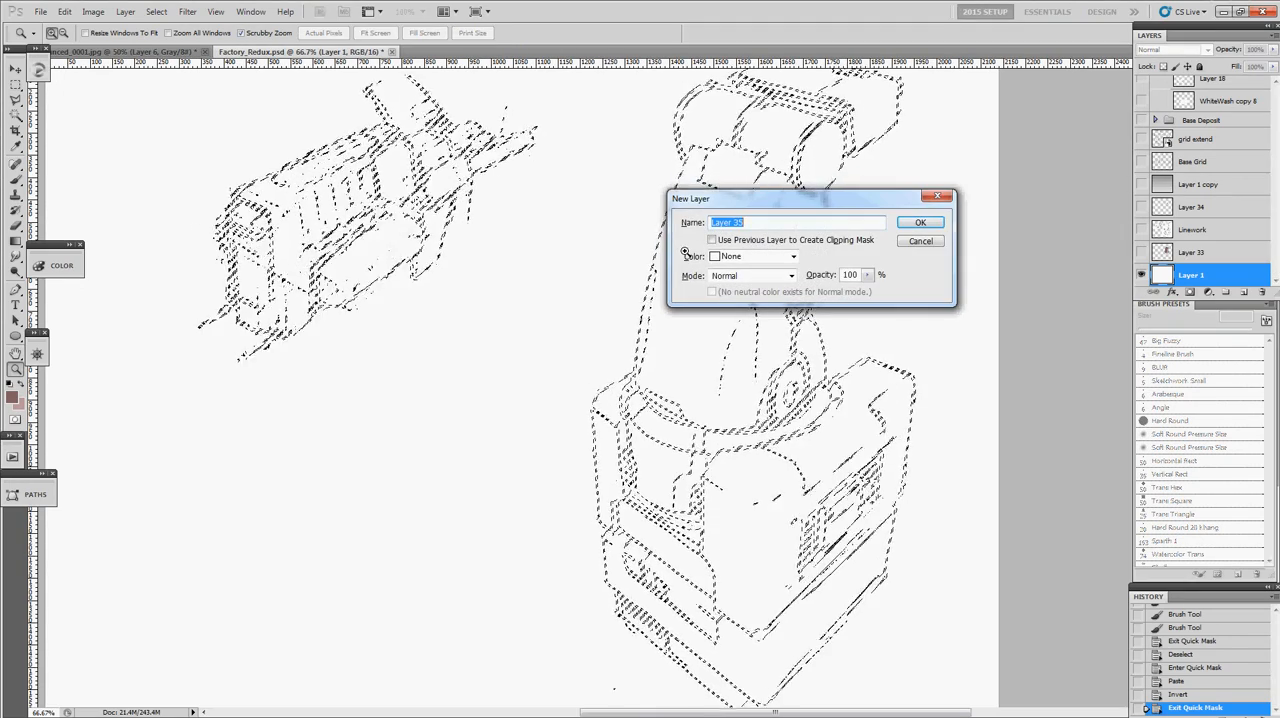
pyautogui.press('Return')
# - Fill the line selection with black on the new layer using the Gradient tool and default colours, and deselect
pyautogui.press('g')
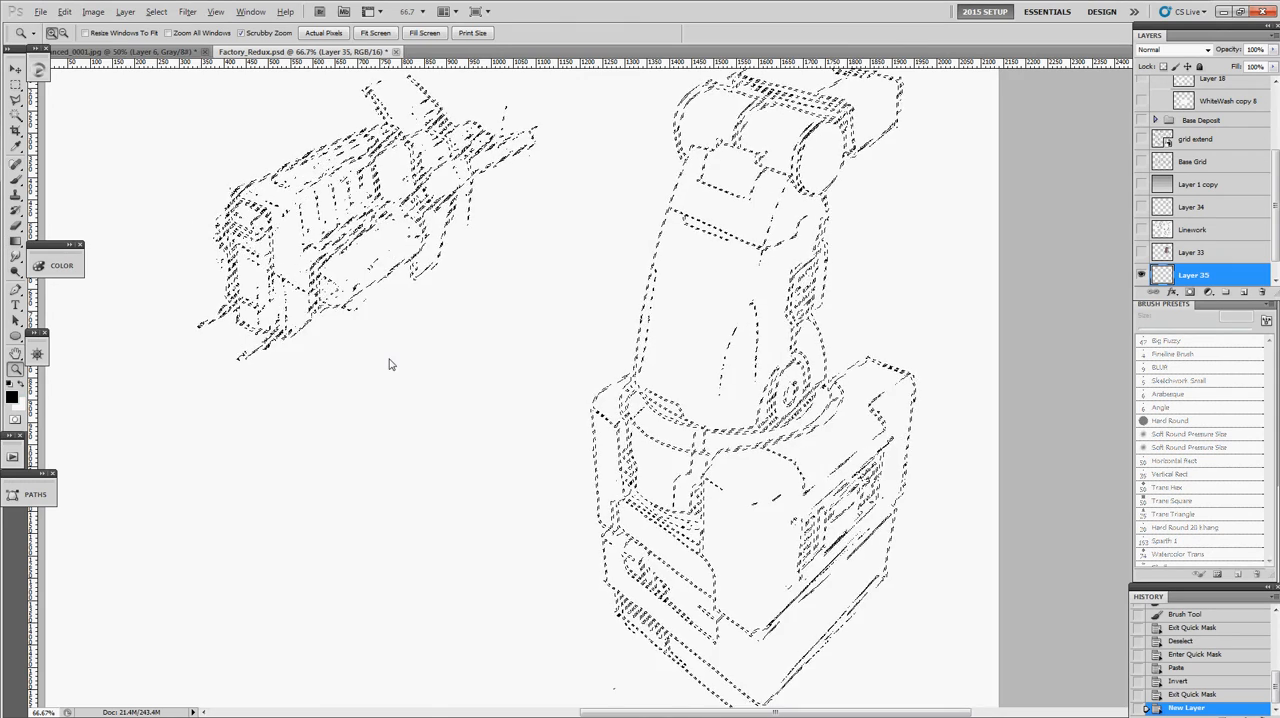
pyautogui.hotkey('ctrl', '-')
pyautogui.press('d')
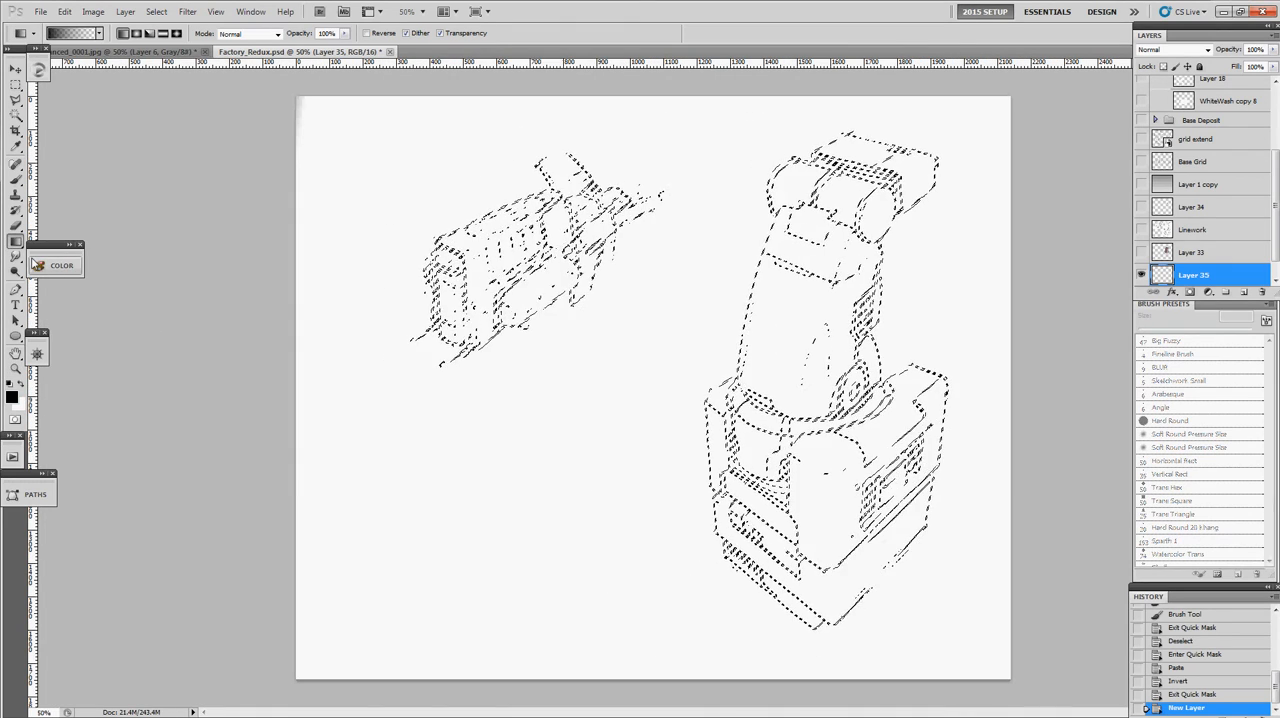
pyautogui.moveTo(331, 523); pyautogui.dragTo(317, 549)
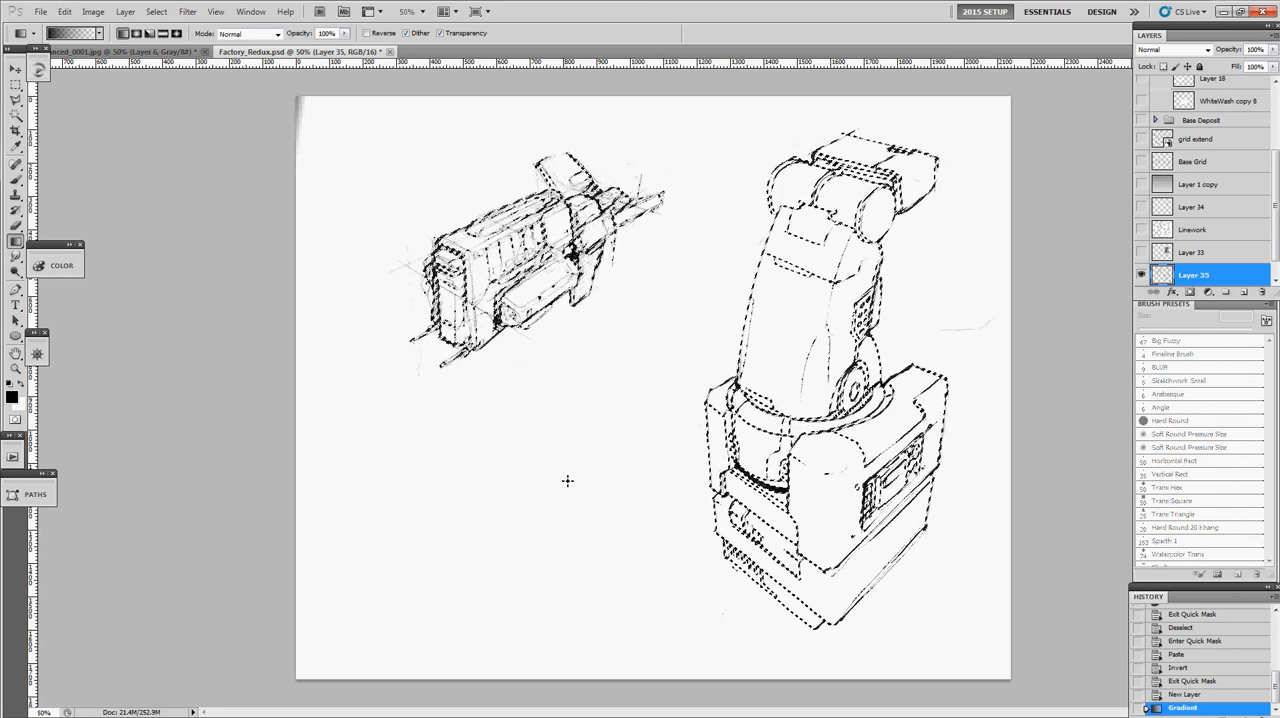
pyautogui.hotkey('ctrl', 'd')
# - Examine the extracted linework up close and toggle Layer 35's visibility to compare it with the blank background
pyautogui.press('z')
pyautogui.click(668, 326)
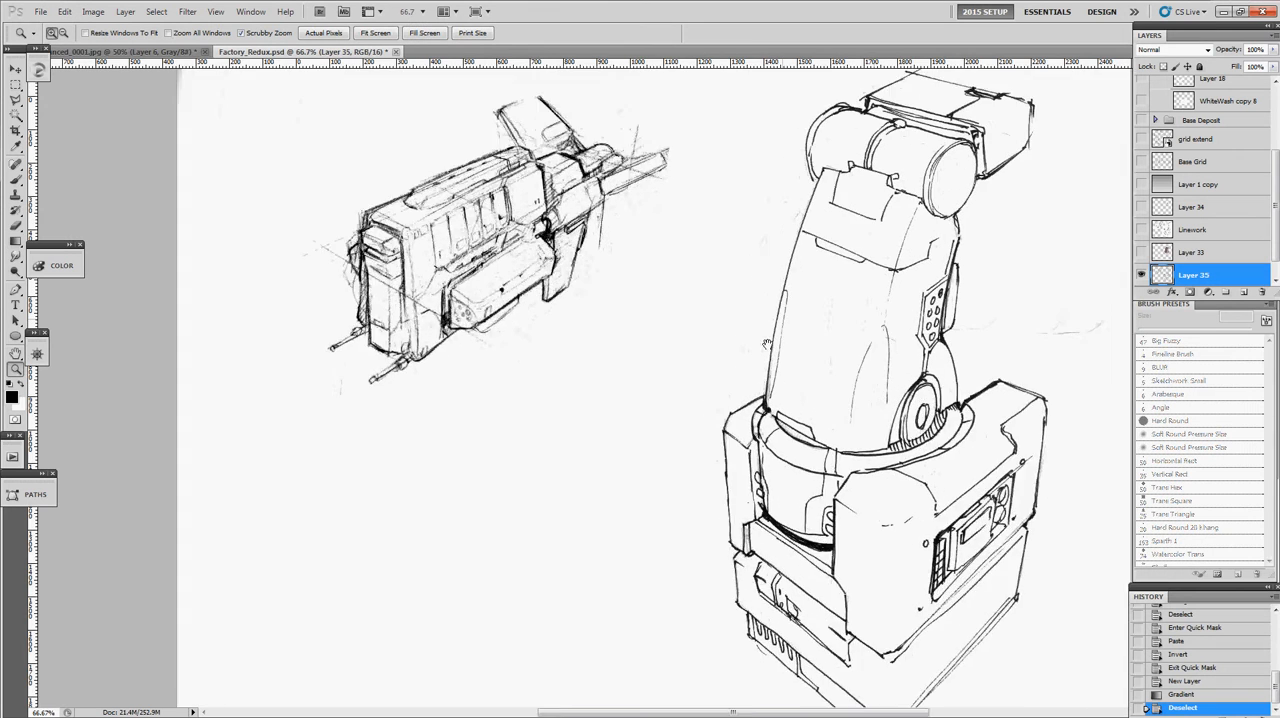
pyautogui.moveTo(770, 345); pyautogui.dragTo(706, 303)
pyautogui.click(1143, 274)
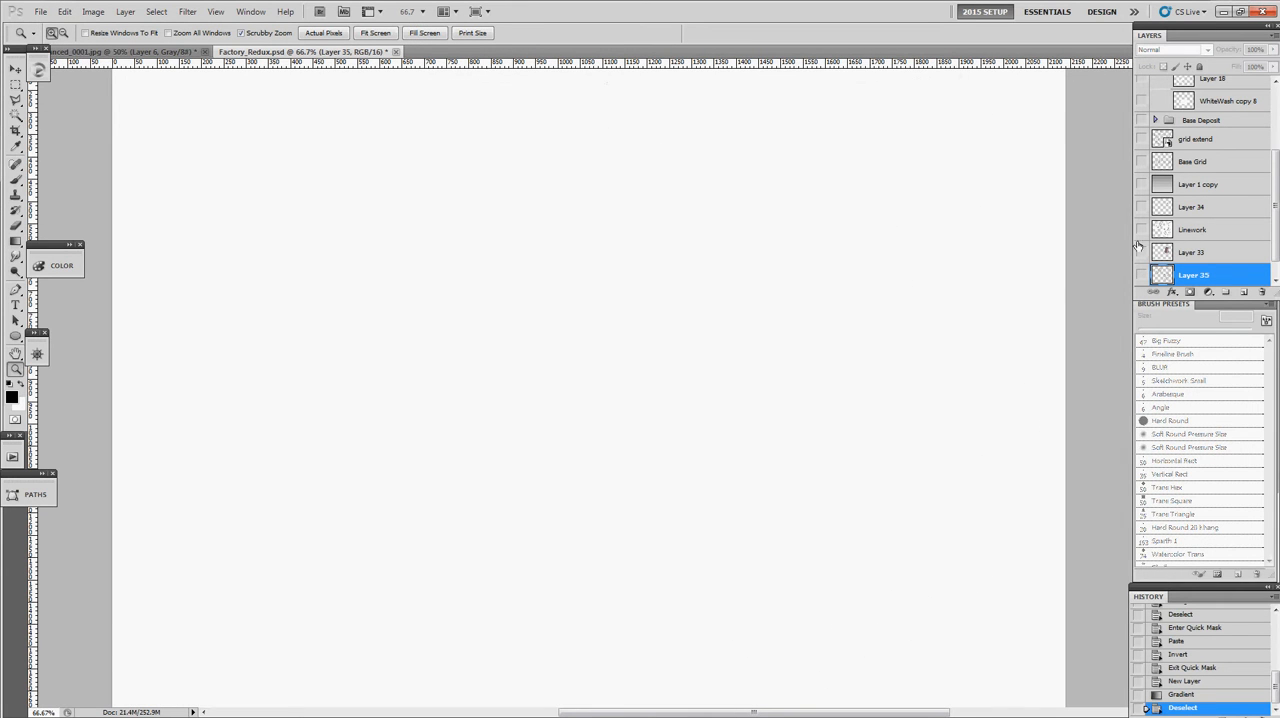
pyautogui.click(1141, 274)
pyautogui.click(1141, 274)
pyautogui.click(1141, 275)
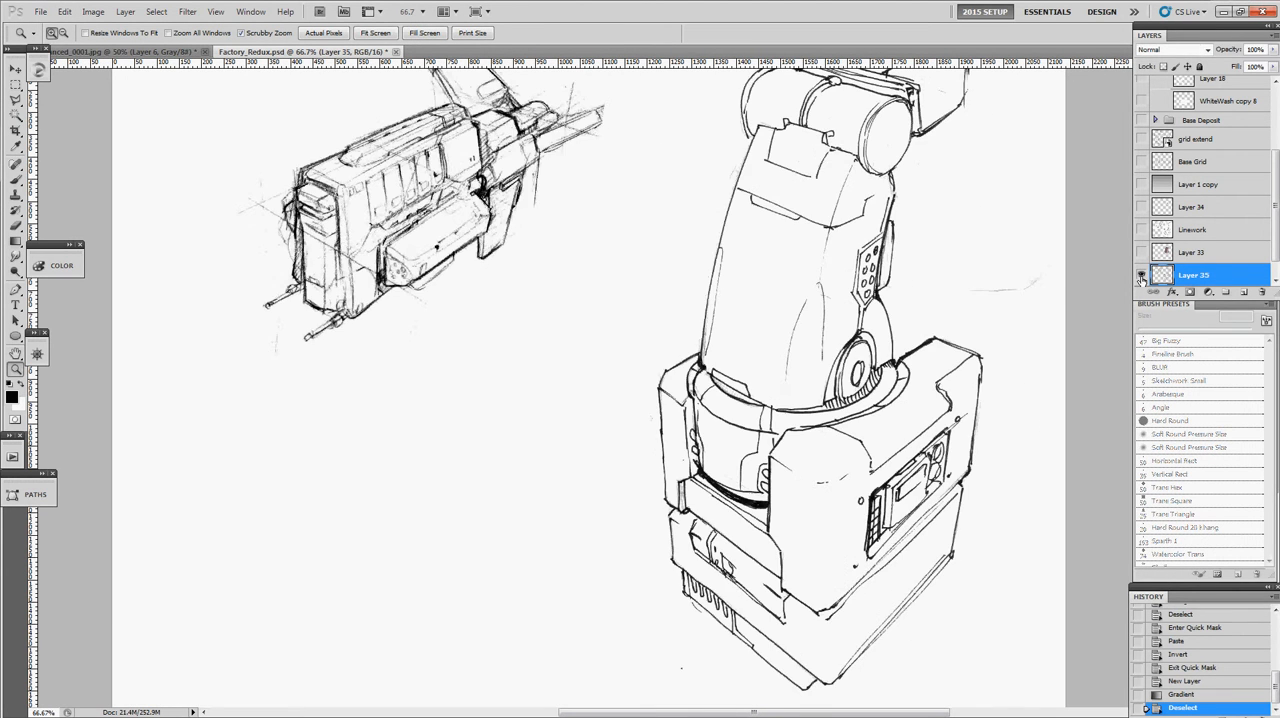
# - Paint blue #006cff across the robotic arm area on Layer 1 beneath the linework with a brush about 840 px wide
pyautogui.scroll(-1, 1222, 273)
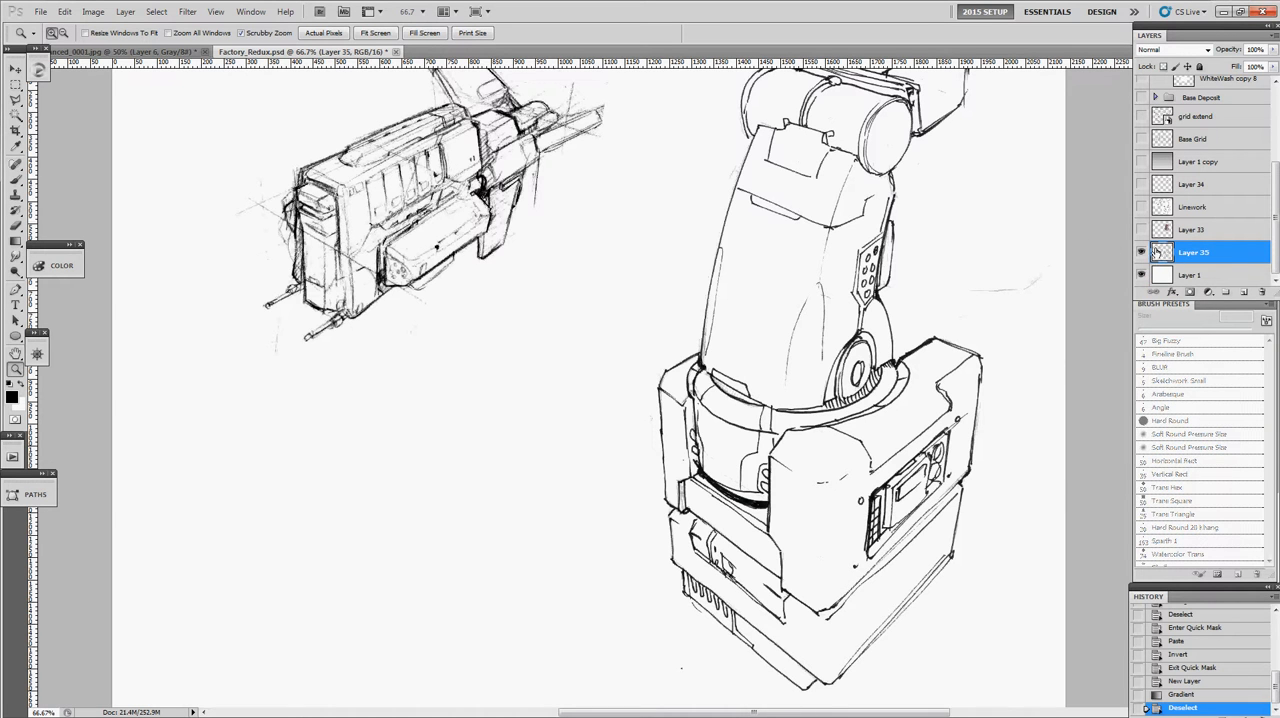
pyautogui.click(1172, 275)
pyautogui.press('b')
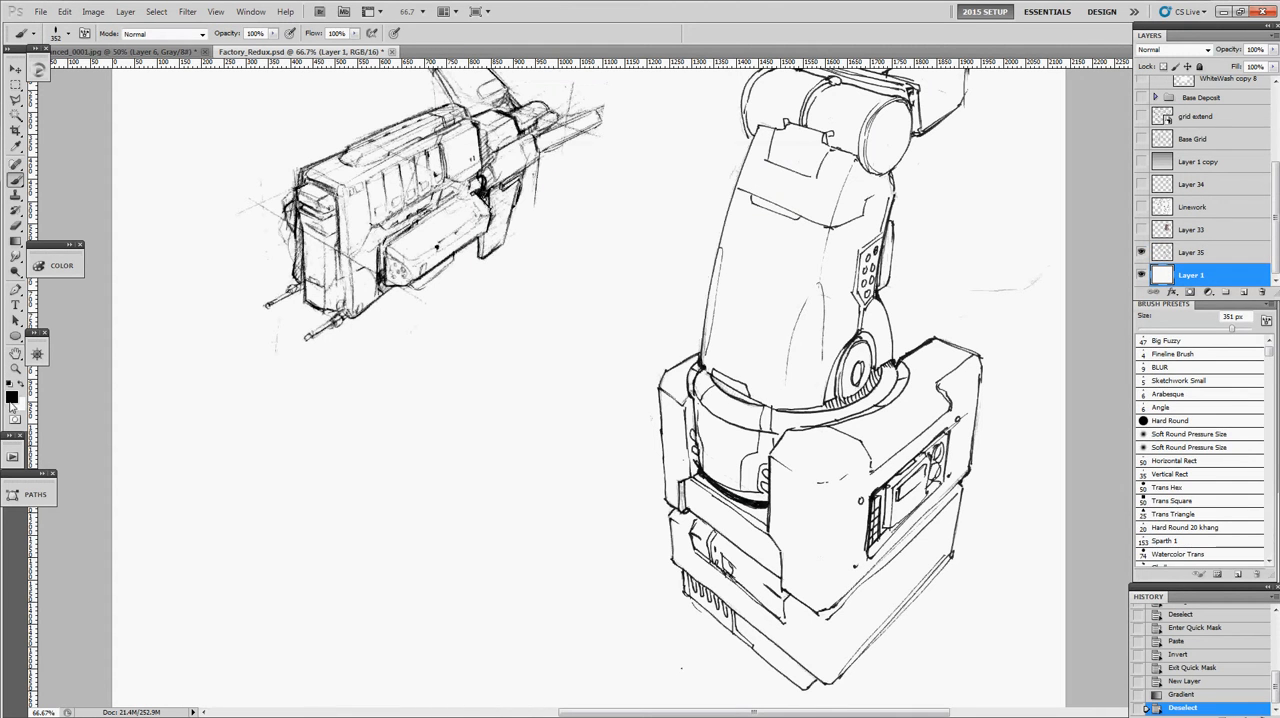
pyautogui.click(10, 401)
pyautogui.click(653, 256)
pyautogui.click(638, 187)
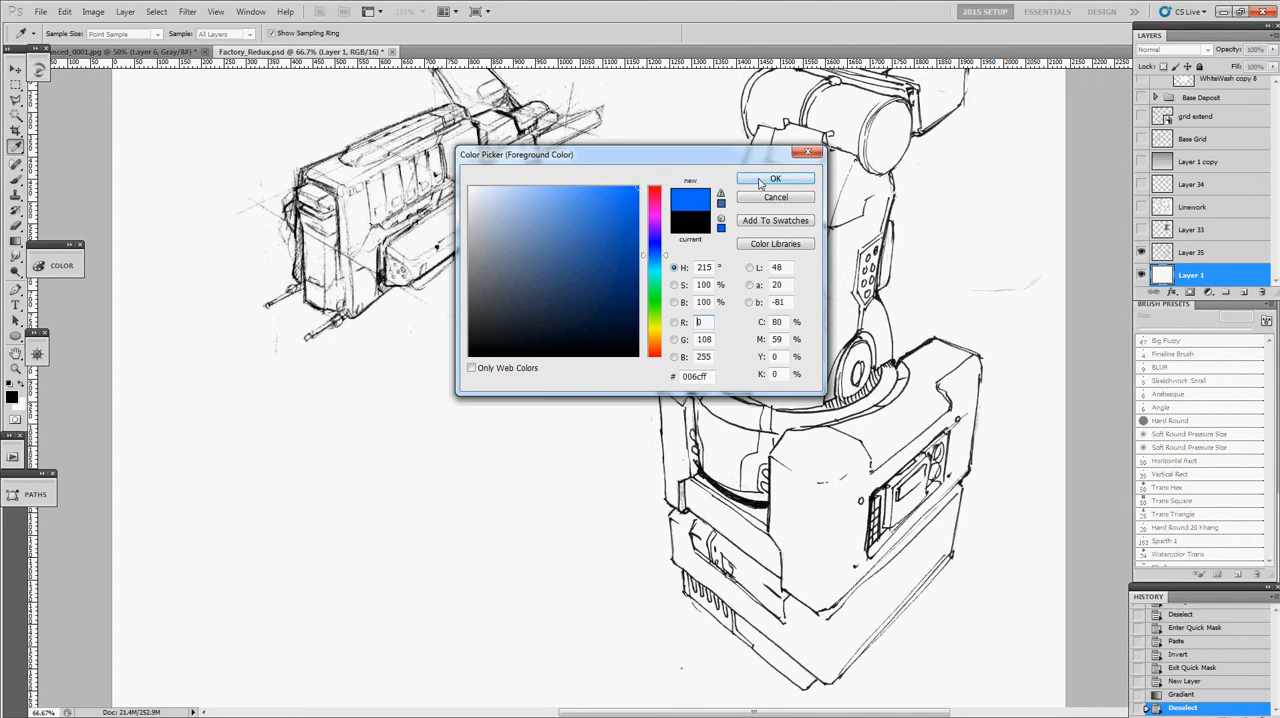
pyautogui.click(760, 183)
pyautogui.keyDown('alt'); pyautogui.rightClick(864, 369); pyautogui.keyUp('alt')
pyautogui.moveTo(915, 382)
pyautogui.mouseDown()
pyautogui.moveTo(600, 458)
pyautogui.moveTo(598, 438)
pyautogui.moveTo(860, 286)
pyautogui.moveTo(583, 488)
pyautogui.mouseUp()
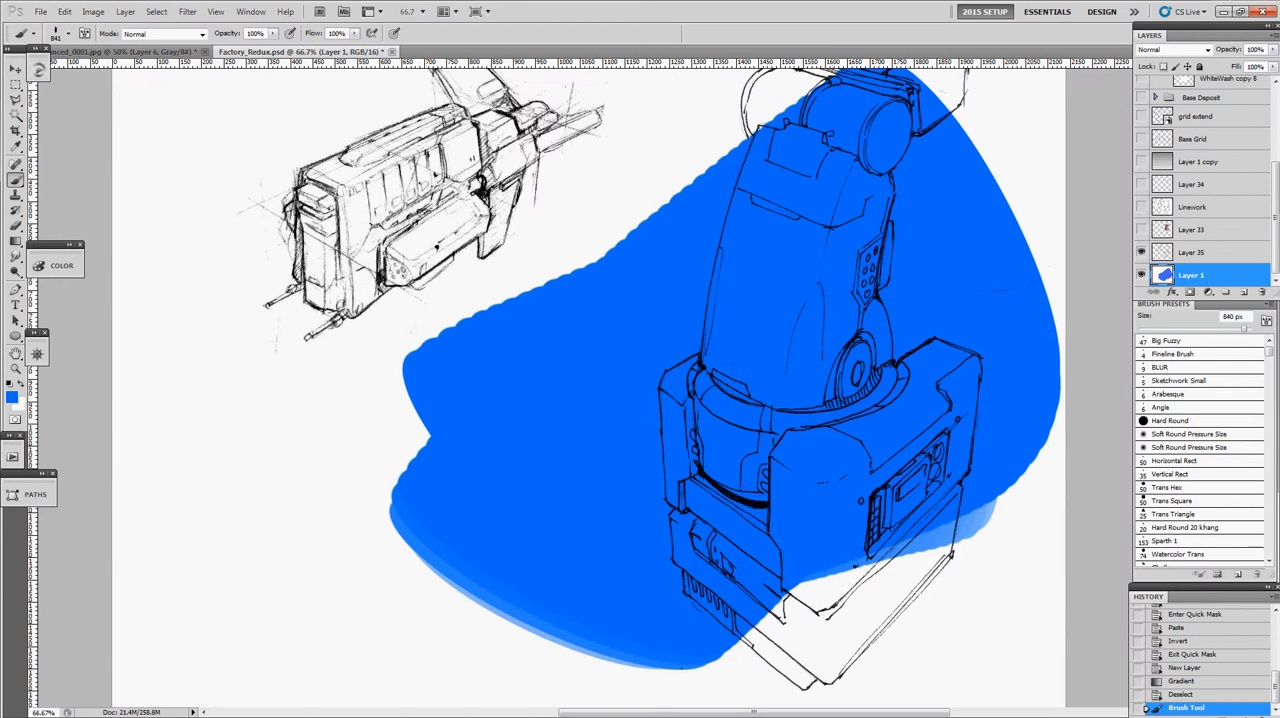
# - Lock Layer 35's transparent pixels and try recolouring the robotic arm's lines pink #ff006c with the 840 px brush
pyautogui.click(1162, 251)
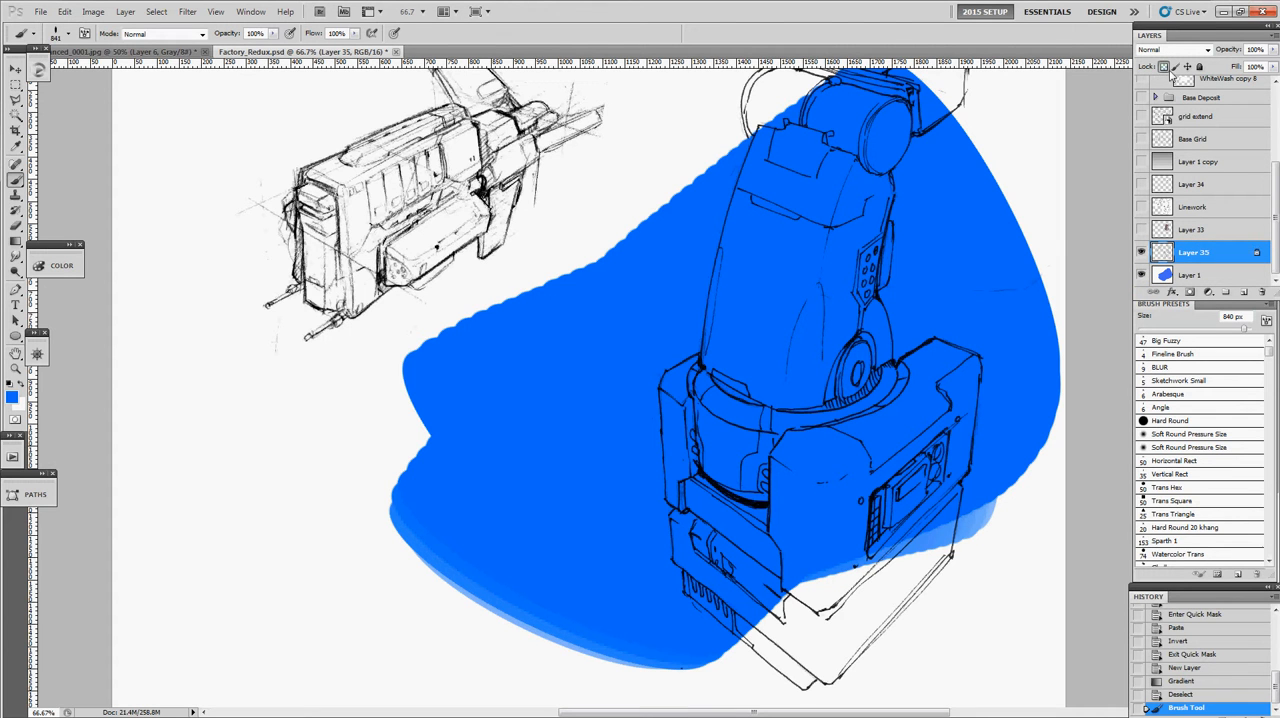
pyautogui.click(11, 396)
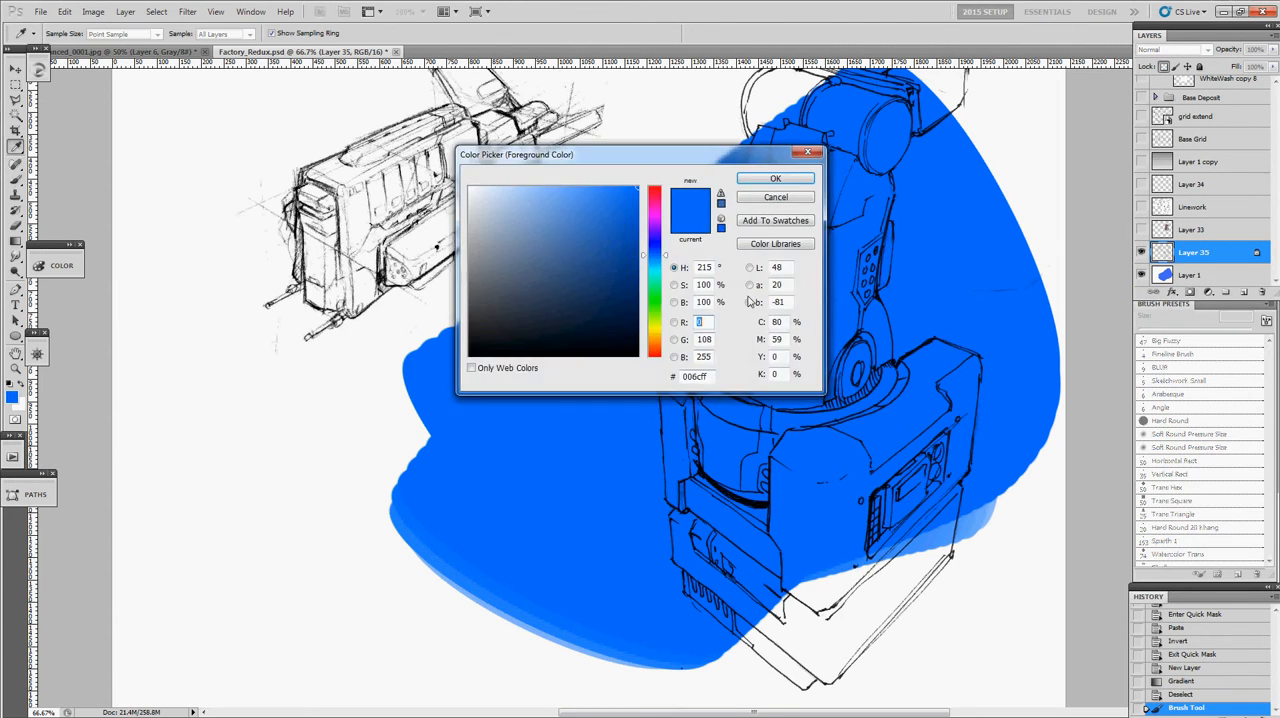
pyautogui.moveTo(660, 247); pyautogui.dragTo(656, 198)
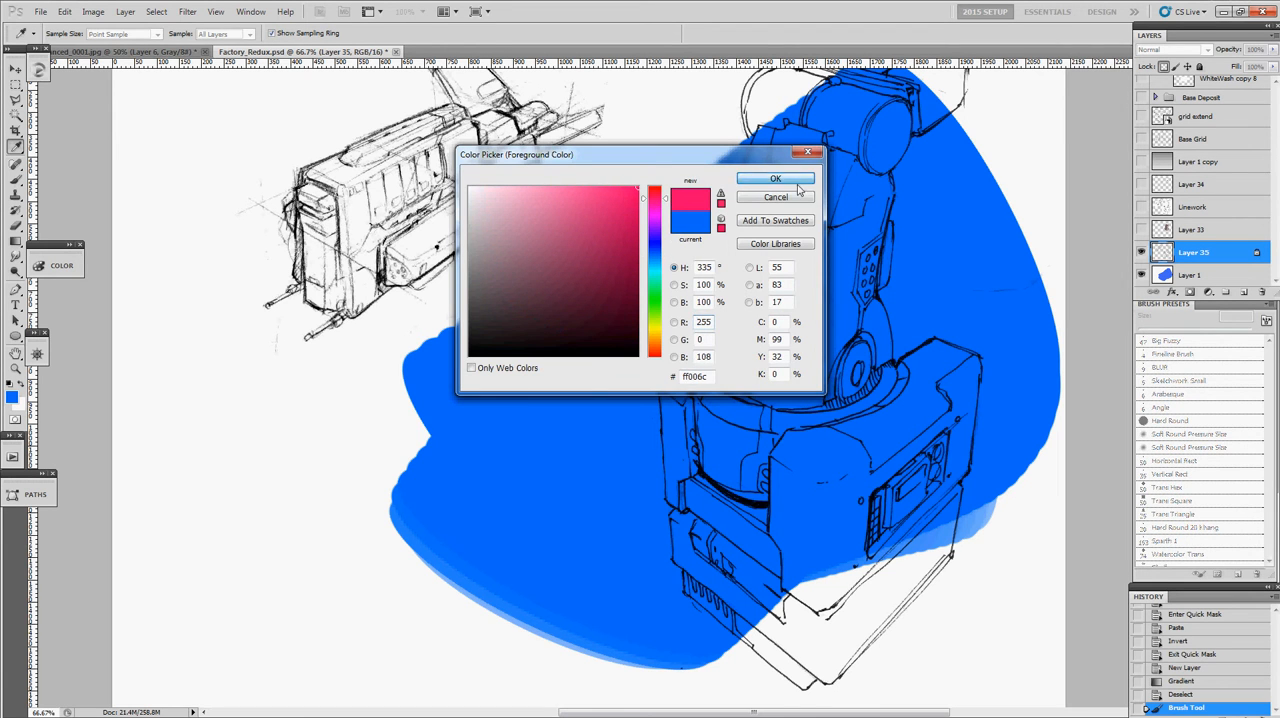
pyautogui.click(797, 183)
pyautogui.moveTo(900, 330)
pyautogui.mouseDown()
pyautogui.moveTo(800, 470)
pyautogui.moveTo(760, 610)
pyautogui.mouseUp()
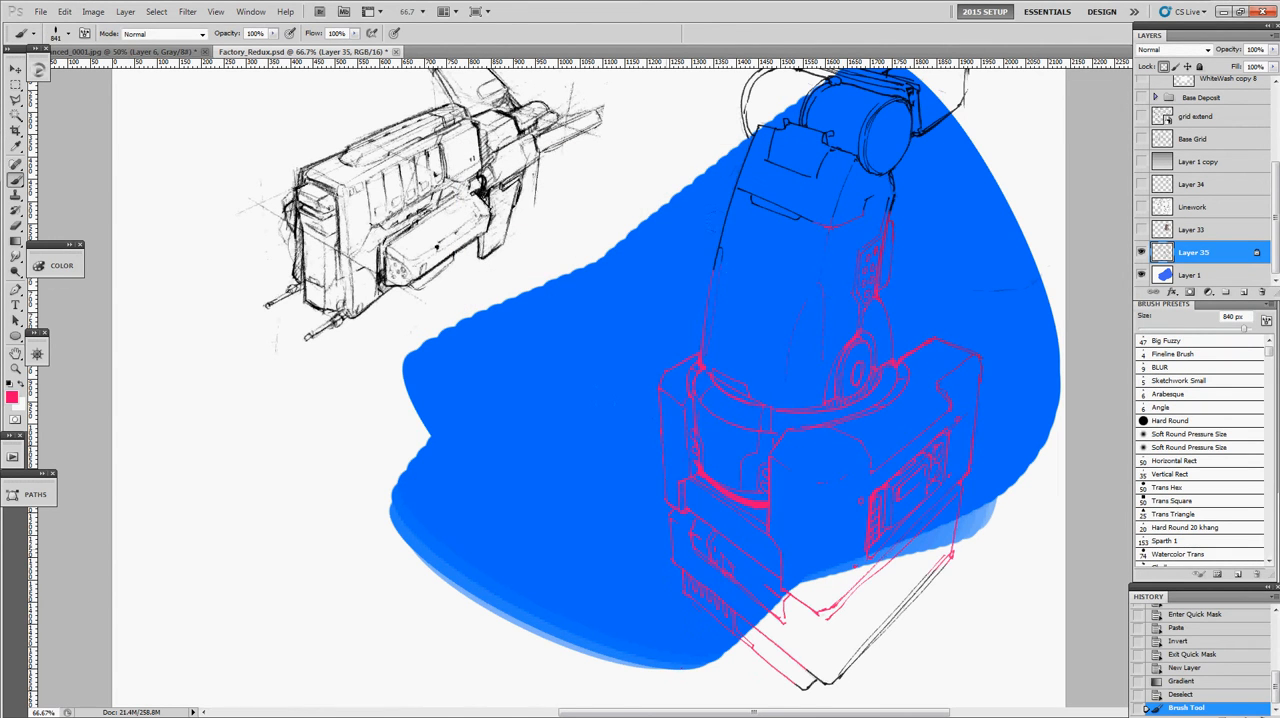
pyautogui.moveTo(880, 225); pyautogui.dragTo(896, 185)
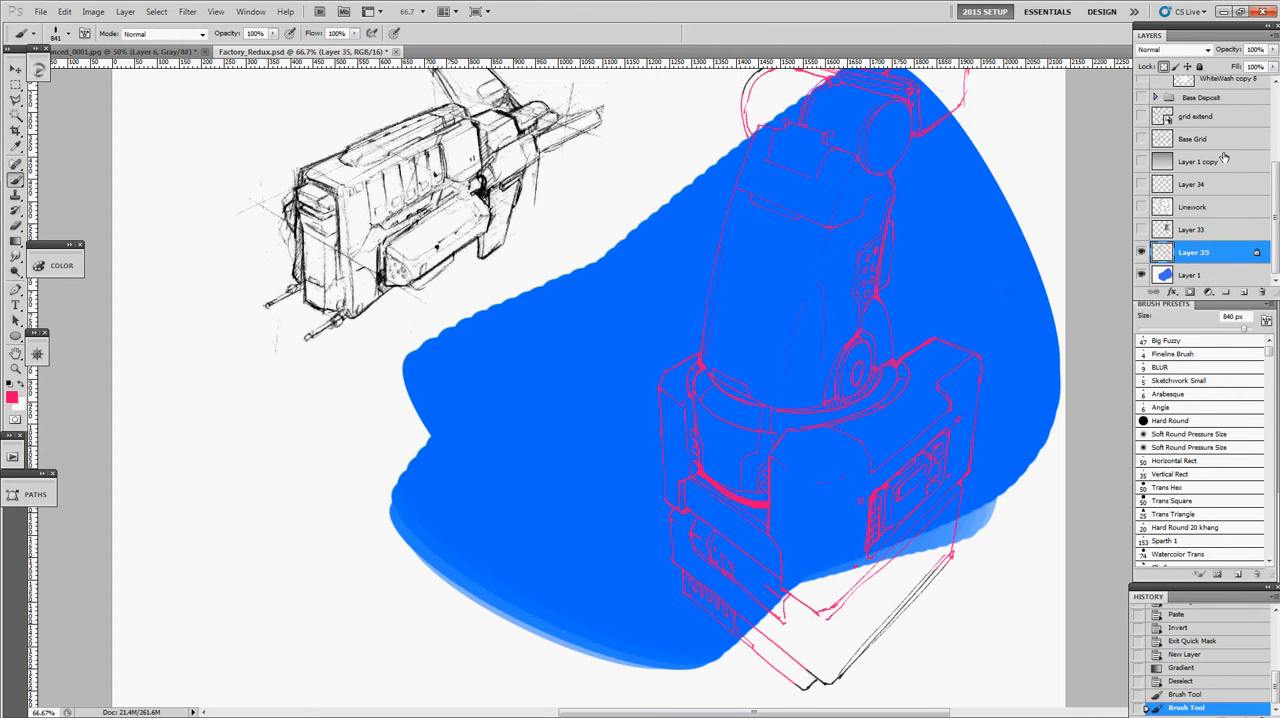
pyautogui.hotkey('ctrl', 'z')
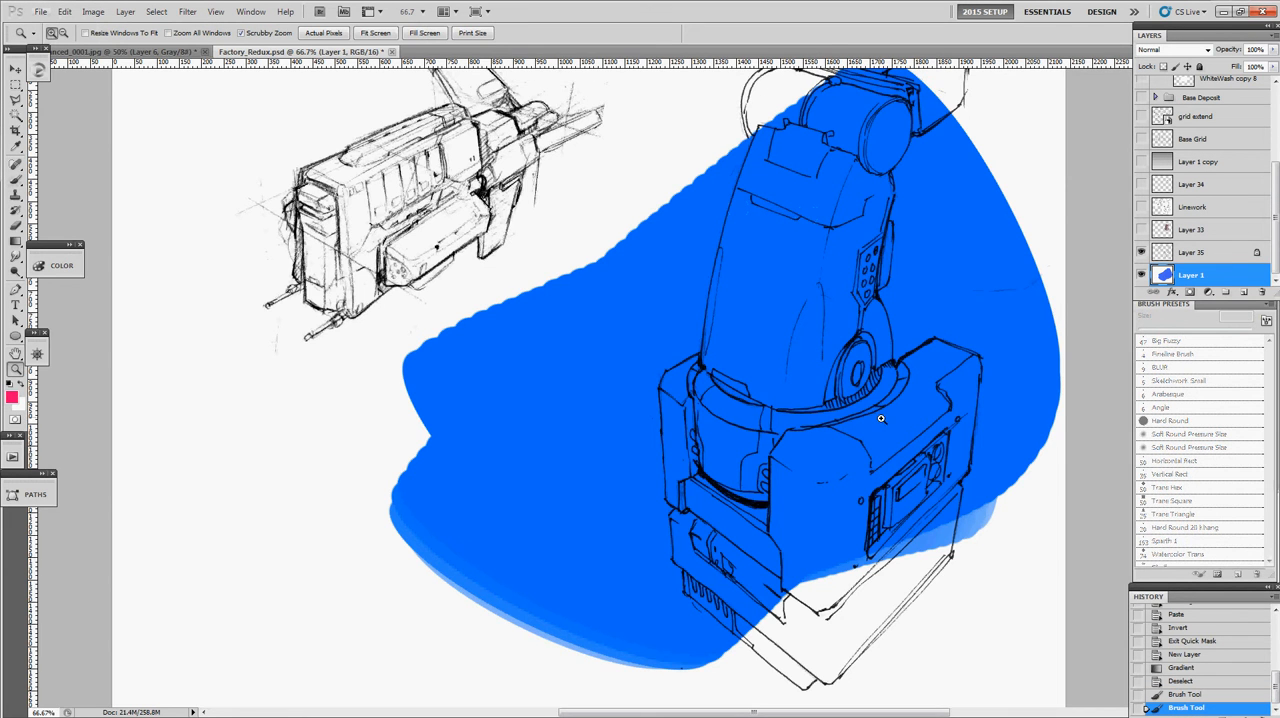
# - Sample the off-white paper colour and try light strokes on Layer 1 beside the arm with a 38 px brush
pyautogui.keyDown('ctrl'); pyautogui.click(922, 428); pyautogui.keyUp('ctrl')
pyautogui.moveTo(923, 423); pyautogui.dragTo(665, 466)
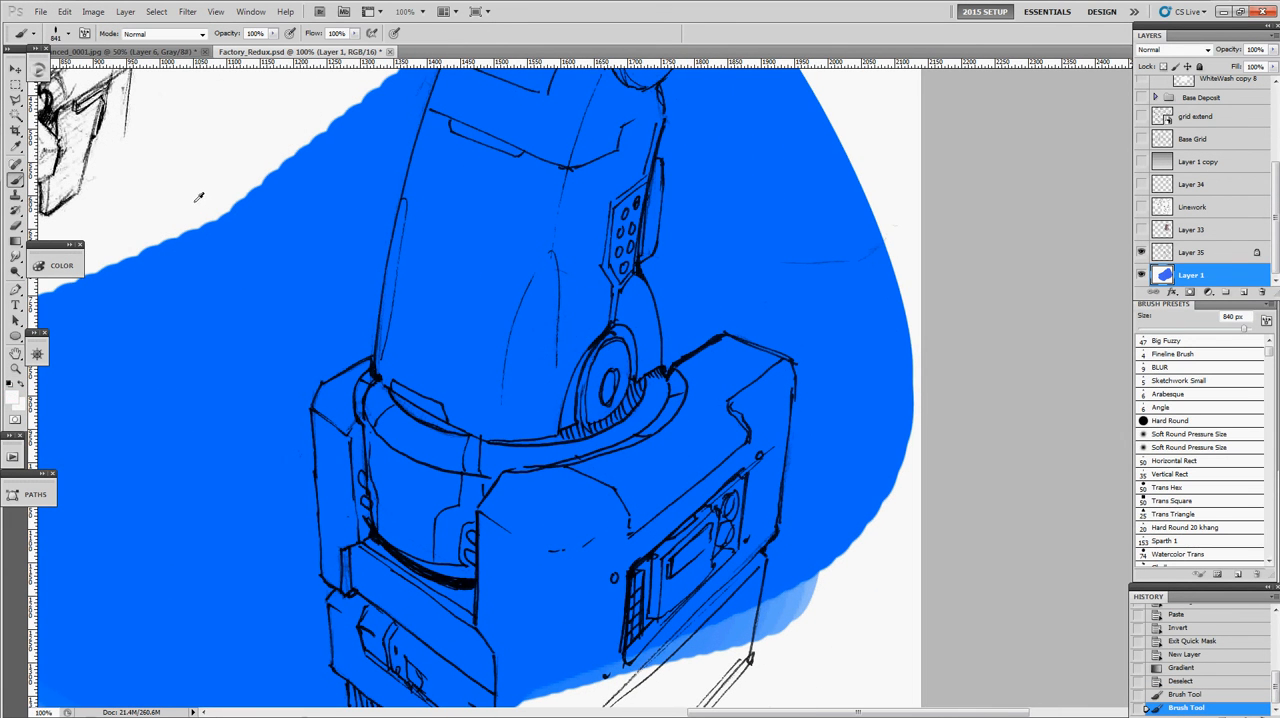
pyautogui.moveTo(641, 220)
pyautogui.mouseDown()
pyautogui.moveTo(495, 233)
pyautogui.moveTo(536, 181)
pyautogui.mouseUp()
pyautogui.moveTo(713, 428); pyautogui.dragTo(677, 432)
pyautogui.moveTo(749, 352)
pyautogui.mouseDown()
pyautogui.moveTo(729, 351)
pyautogui.moveTo(791, 354)
pyautogui.mouseUp()
pyautogui.hotkey('ctrl', 'z')
pyautogui.moveTo(838, 185); pyautogui.dragTo(770, 270)
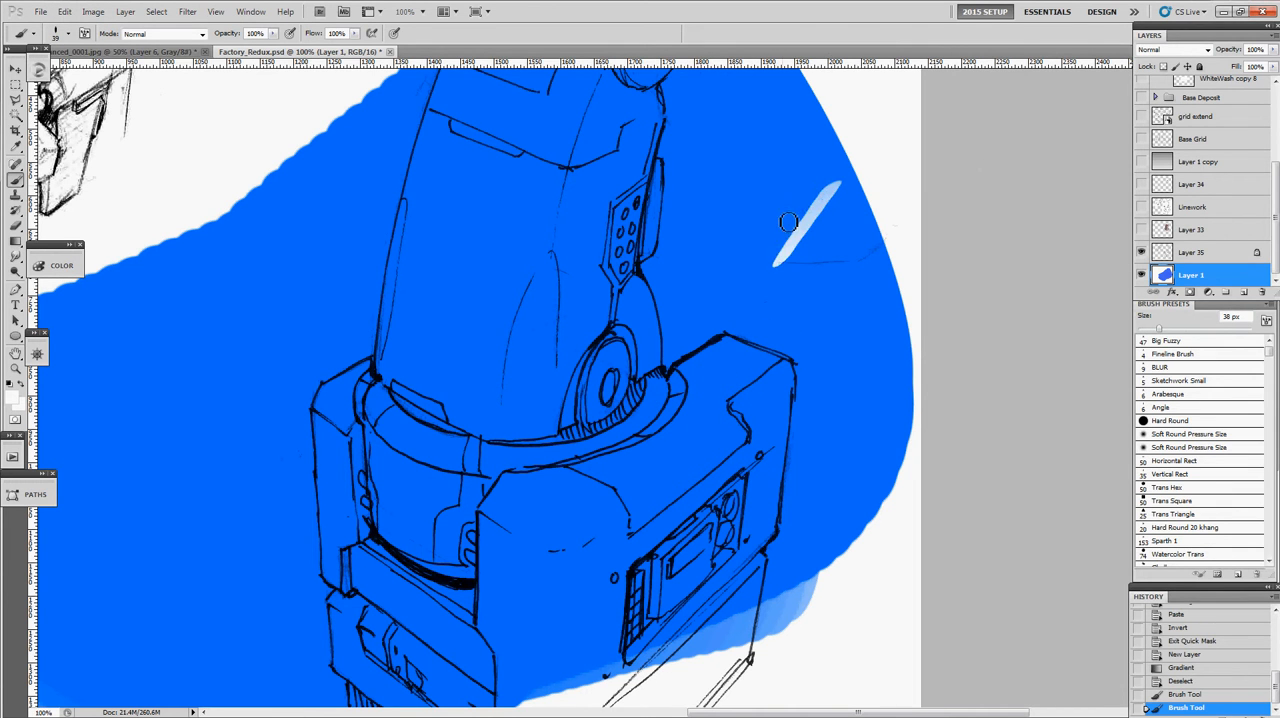
pyautogui.moveTo(782, 218); pyautogui.dragTo(806, 262)
pyautogui.hotkey('ctrl', 'z')
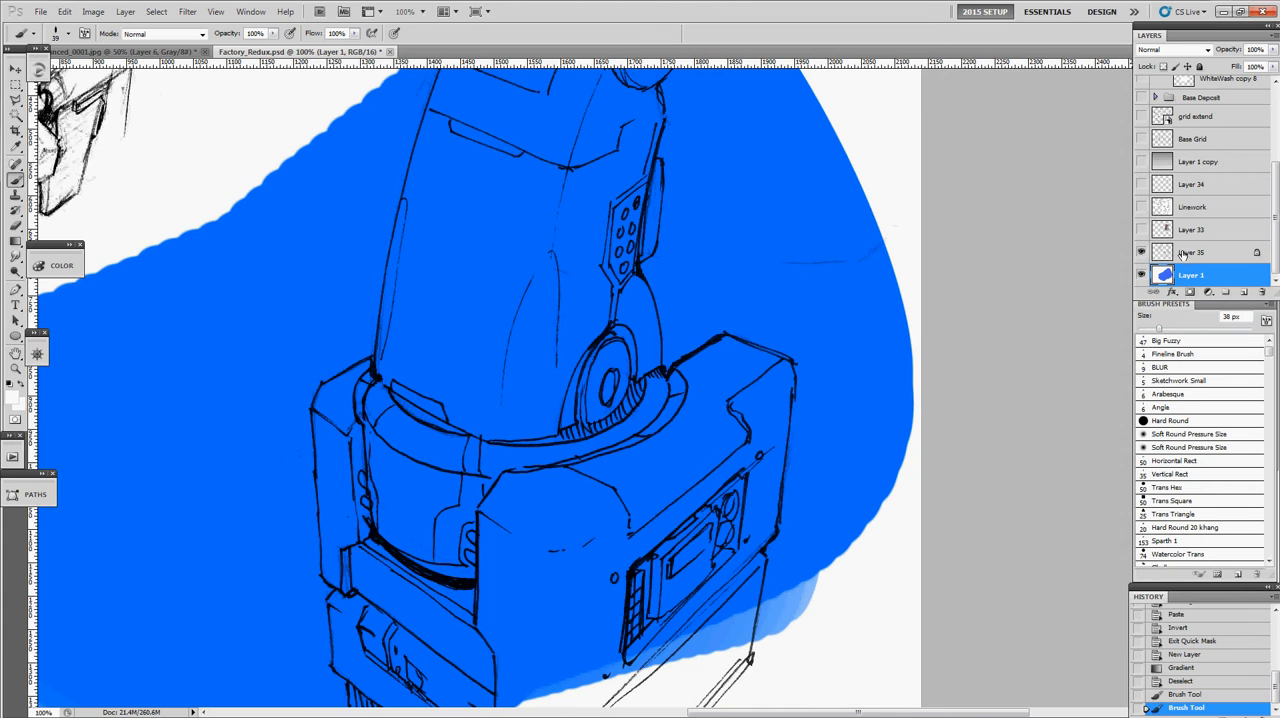
# - Paint light blue highlights on Layer 1 over the base block's top, the ring and the arm's side, using a roughly 48 px brush
pyautogui.moveTo(762, 401); pyautogui.dragTo(788, 401)
pyautogui.moveTo(760, 350); pyautogui.dragTo(704, 380)
pyautogui.keyDown('alt'); pyautogui.click(686, 387); pyautogui.keyUp('alt')
pyautogui.moveTo(655, 436)
pyautogui.mouseDown()
pyautogui.moveTo(740, 336)
pyautogui.moveTo(716, 412)
pyautogui.moveTo(562, 470)
pyautogui.moveTo(546, 494)
pyautogui.moveTo(396, 447)
pyautogui.mouseUp()
pyautogui.moveTo(530, 398)
pyautogui.mouseDown()
pyautogui.moveTo(623, 119)
pyautogui.moveTo(622, 345)
pyautogui.moveTo(580, 400)
pyautogui.mouseUp()
pyautogui.moveTo(721, 531); pyautogui.dragTo(760, 279)
pyautogui.keyDown('alt'); pyautogui.click(815, 155); pyautogui.keyUp('alt')
pyautogui.moveTo(817, 157)
pyautogui.mouseDown()
pyautogui.moveTo(792, 163)
pyautogui.moveTo(594, 345)
pyautogui.mouseUp()
# - Recolour the base block's upper and outer edge lines off-white on Layer 35 with the 48 px brush
pyautogui.press('x')
pyautogui.click(1212, 252)
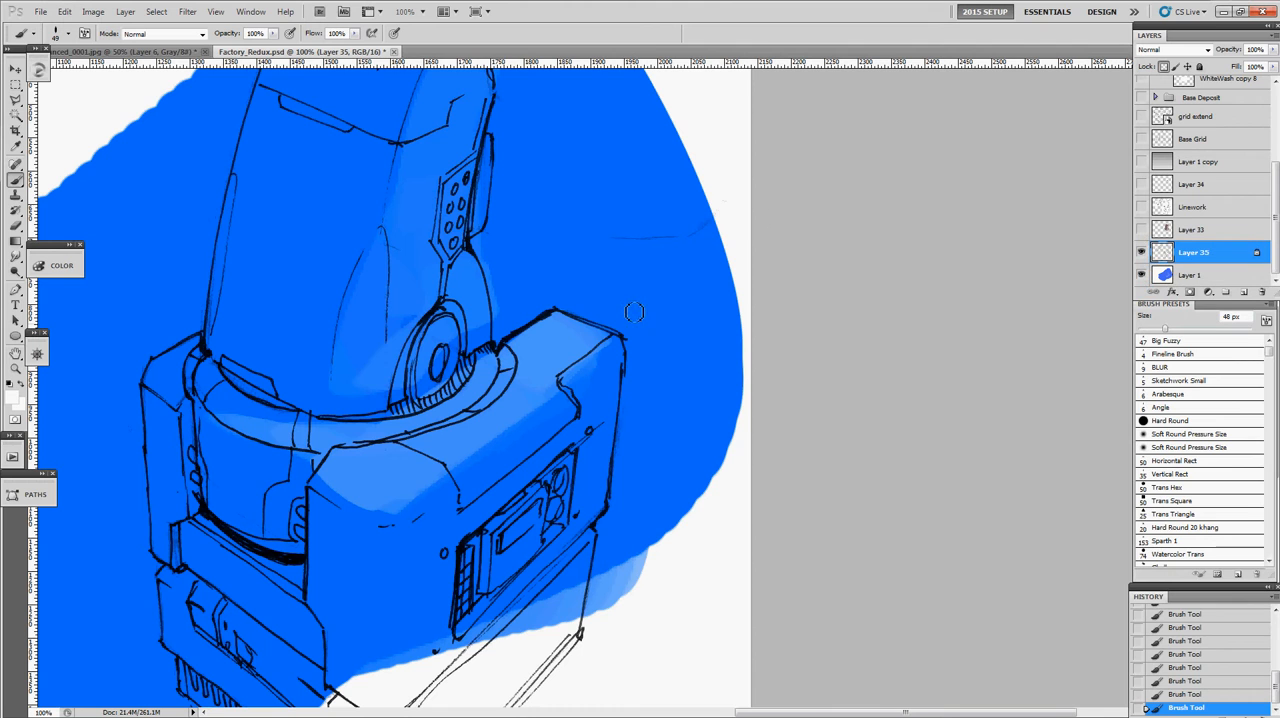
pyautogui.moveTo(565, 301)
pyautogui.mouseDown()
pyautogui.moveTo(616, 318)
pyautogui.moveTo(554, 378)
pyautogui.mouseUp()
pyautogui.moveTo(610, 333); pyautogui.dragTo(562, 380)
pyautogui.press('alt')
pyautogui.keyDown('alt'); pyautogui.click(595, 342); pyautogui.keyUp('alt')
pyautogui.moveTo(605, 340)
pyautogui.mouseDown()
pyautogui.moveTo(551, 383)
pyautogui.moveTo(582, 357)
pyautogui.moveTo(562, 380)
pyautogui.mouseUp()
pyautogui.press('x')
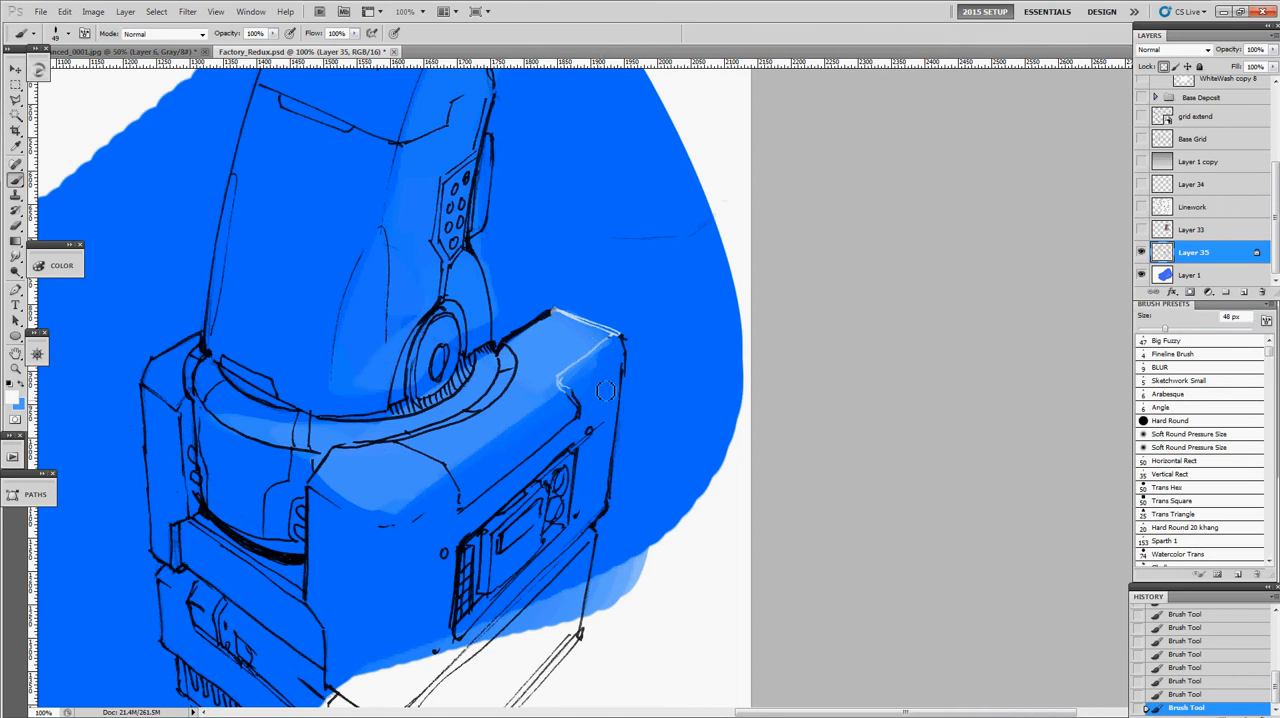
pyautogui.moveTo(457, 468); pyautogui.dragTo(418, 442)
pyautogui.moveTo(622, 336); pyautogui.dragTo(611, 503)
# - Examine the recoloured edge lines against the blue paint, both up close and across the whole sketch
pyautogui.keyDown('alt'); pyautogui.click(656, 455); pyautogui.keyUp('alt')
pyautogui.moveTo(656, 455); pyautogui.dragTo(682, 444)
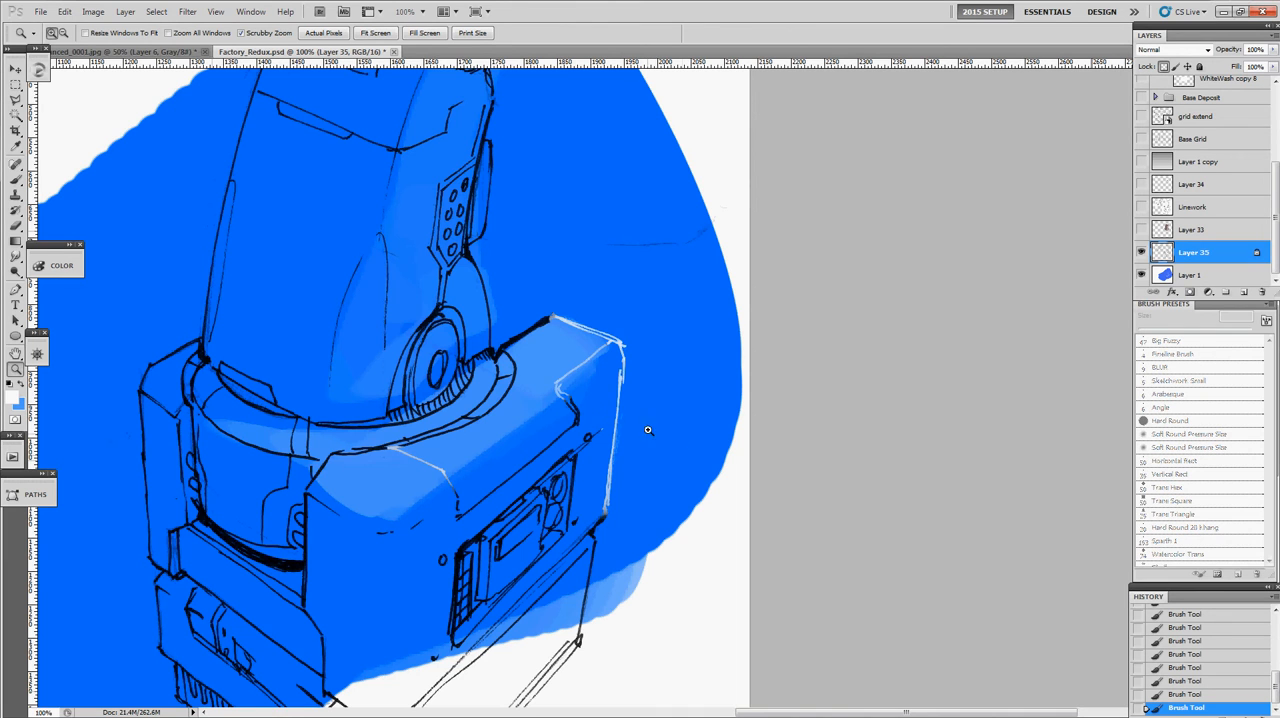
pyautogui.keyDown('alt'); pyautogui.click(598, 405); pyautogui.keyUp('alt')
pyautogui.keyDown('alt'); pyautogui.click(600, 403); pyautogui.keyUp('alt')
pyautogui.keyDown('alt'); pyautogui.click(602, 403); pyautogui.keyUp('alt')
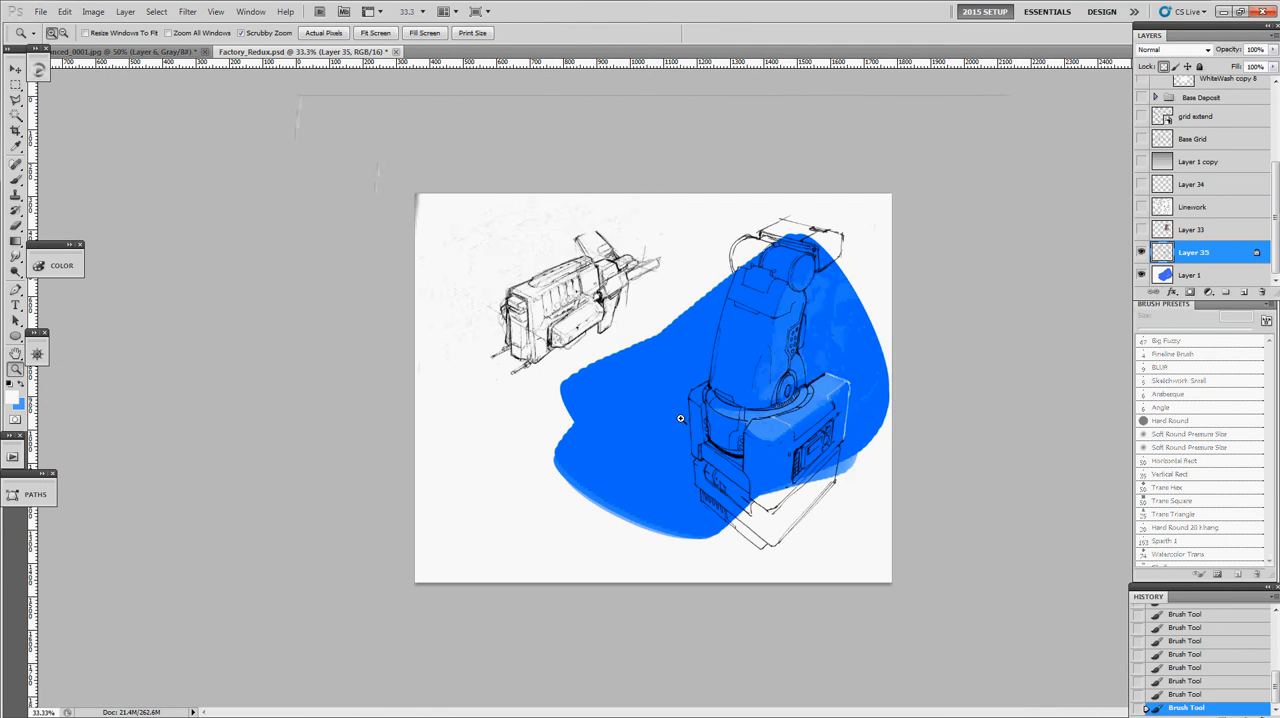
pyautogui.click(693, 360)
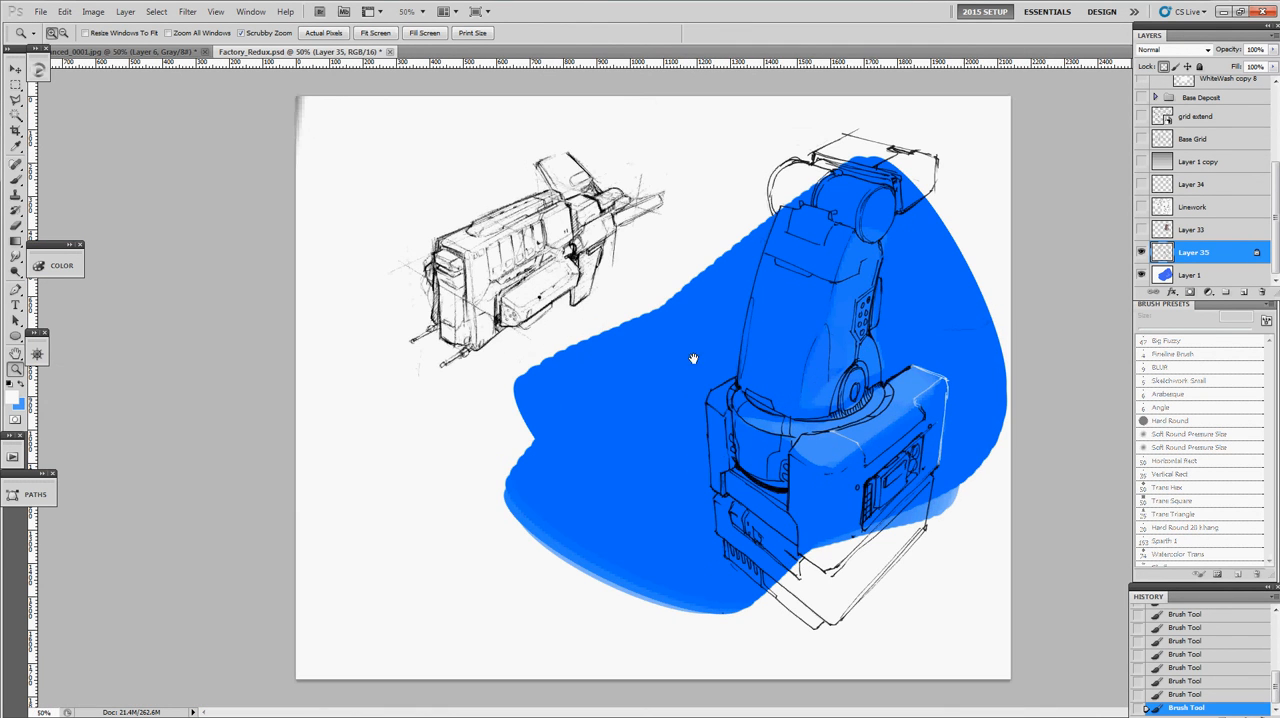
pyautogui.click(832, 364)
pyautogui.moveTo(732, 364); pyautogui.dragTo(616, 327)
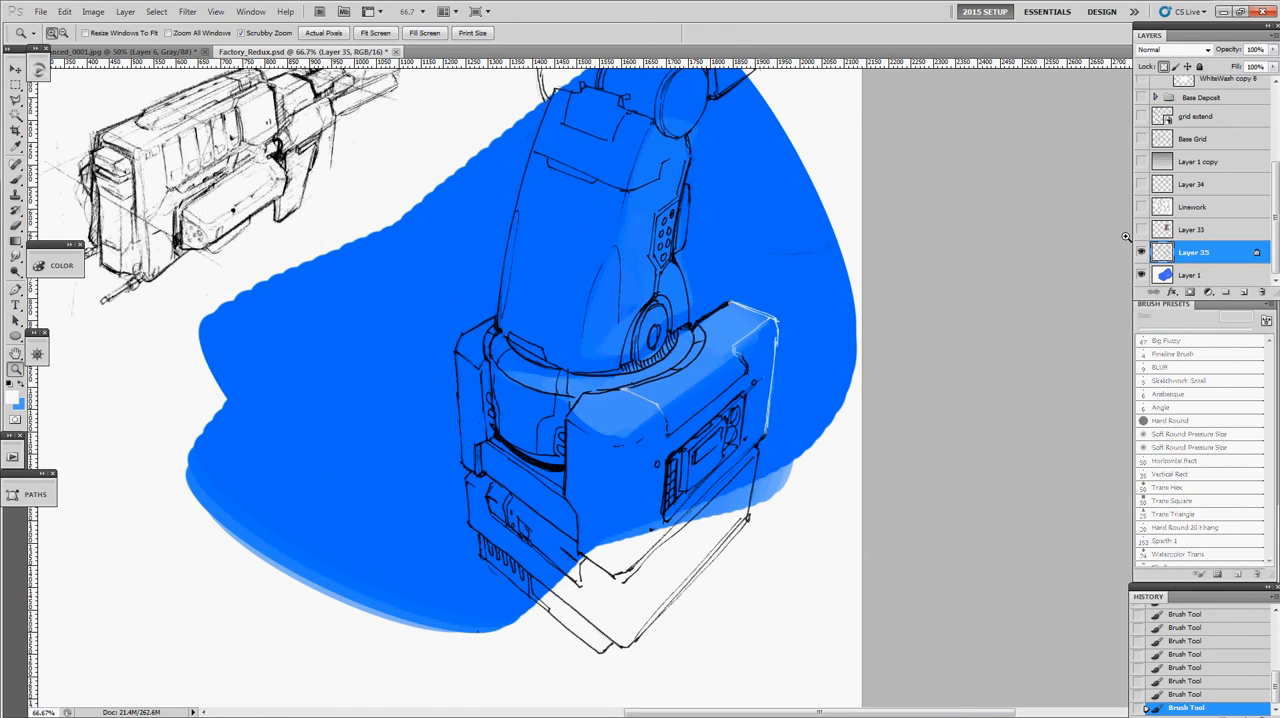
# - Hide Layer 35, show the Linework layer, set its blending mode to Multiply and lock its transparent pixels
pyautogui.click(1141, 251)
pyautogui.click(1141, 207)
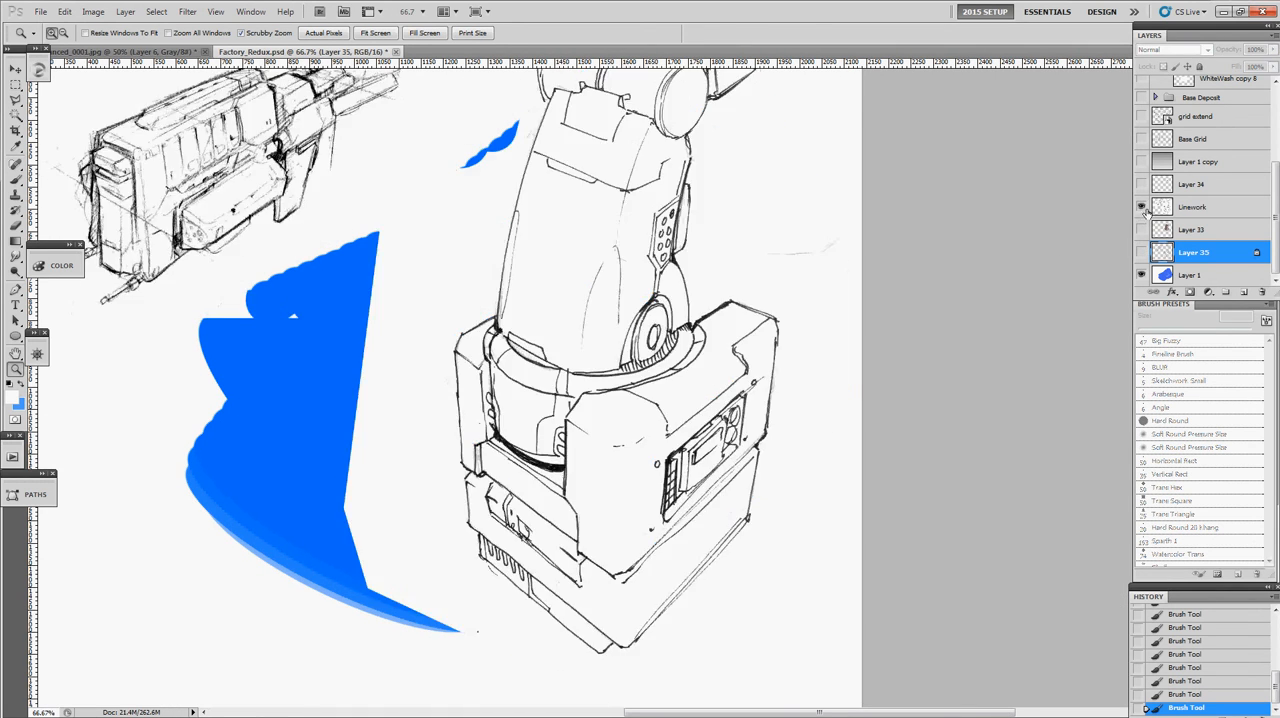
pyautogui.click(1170, 208)
pyautogui.click(1186, 50)
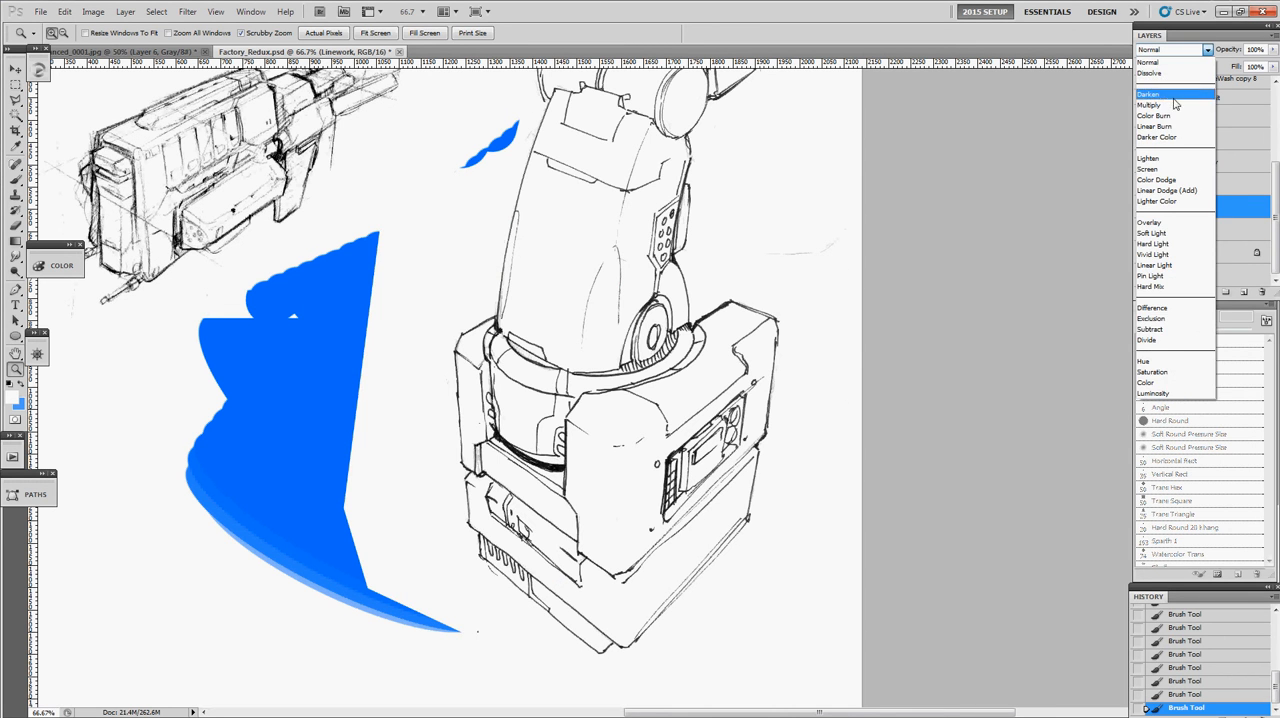
pyautogui.click(1172, 94)
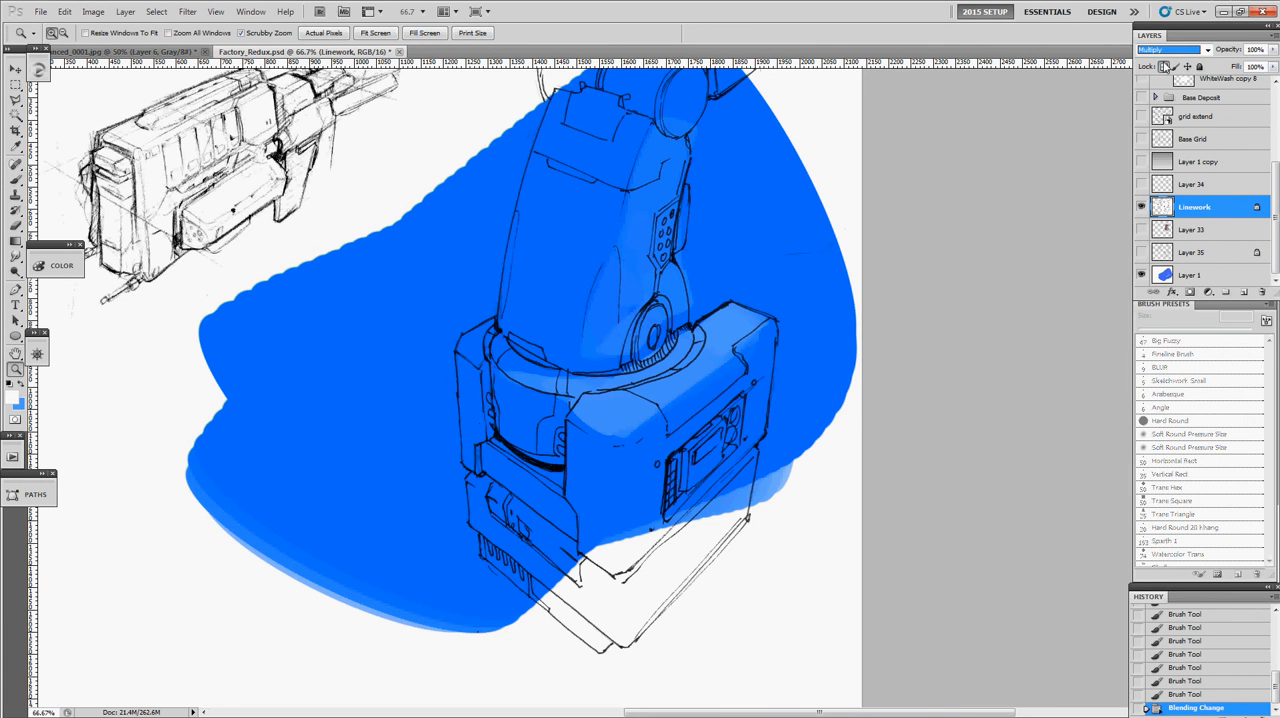
# - Try painting off-white along the base block's outer edge lines on the Linework layer
pyautogui.click(767, 317)
pyautogui.press('b')
pyautogui.moveTo(788, 300)
pyautogui.mouseDown()
pyautogui.moveTo(724, 357)
pyautogui.moveTo(764, 342)
pyautogui.moveTo(760, 320)
pyautogui.moveTo(786, 362)
pyautogui.moveTo(797, 516)
pyautogui.mouseUp()
pyautogui.hotkey('ctrl', 'alt', 'z')
# - Try lightening the base block's upper corner lines on the Linework layer with light blue #4d98ff
pyautogui.hotkey('ctrl', 'alt', 'z')
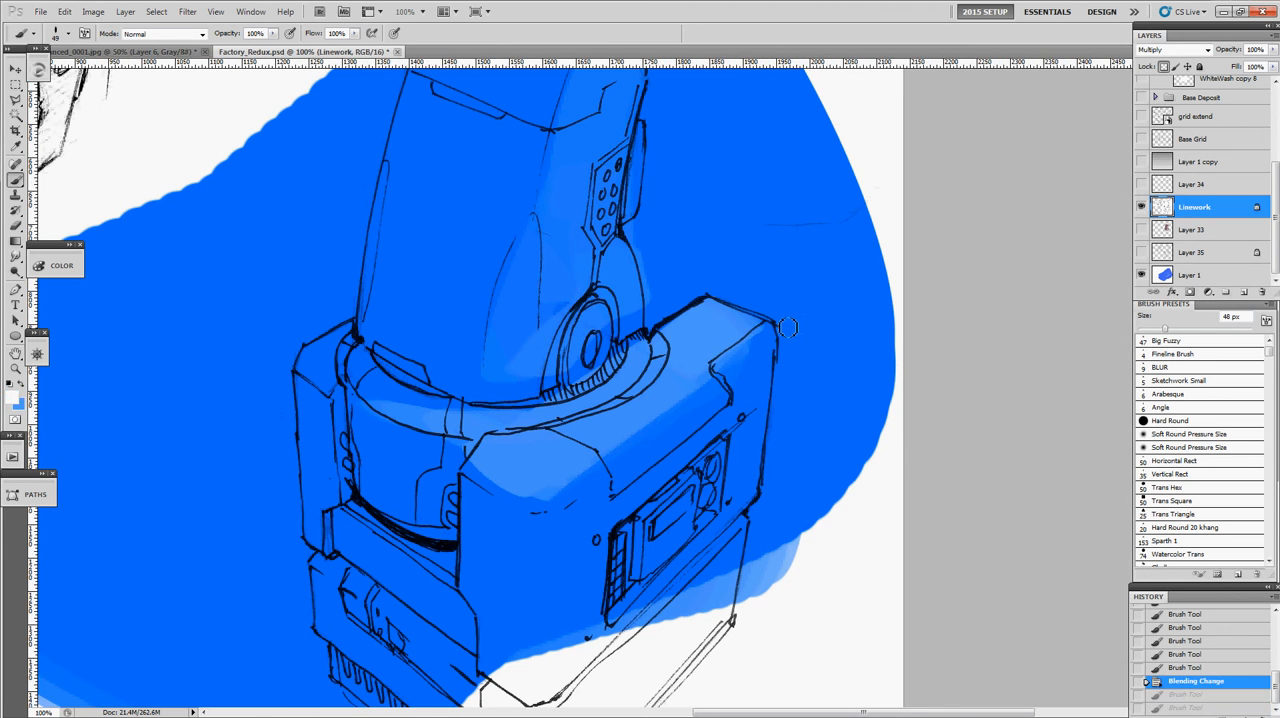
pyautogui.moveTo(791, 314)
pyautogui.mouseDown()
pyautogui.moveTo(706, 372)
pyautogui.moveTo(787, 313)
pyautogui.moveTo(796, 379)
pyautogui.mouseUp()
pyautogui.keyDown('alt'); pyautogui.click(803, 309); pyautogui.keyUp('alt')
pyautogui.moveTo(799, 299)
pyautogui.mouseDown()
pyautogui.moveTo(785, 462)
pyautogui.moveTo(775, 308)
pyautogui.mouseUp()
pyautogui.hotkey('ctrl', 'alt', 'z')
pyautogui.hotkey('ctrl', 'alt', 'z')
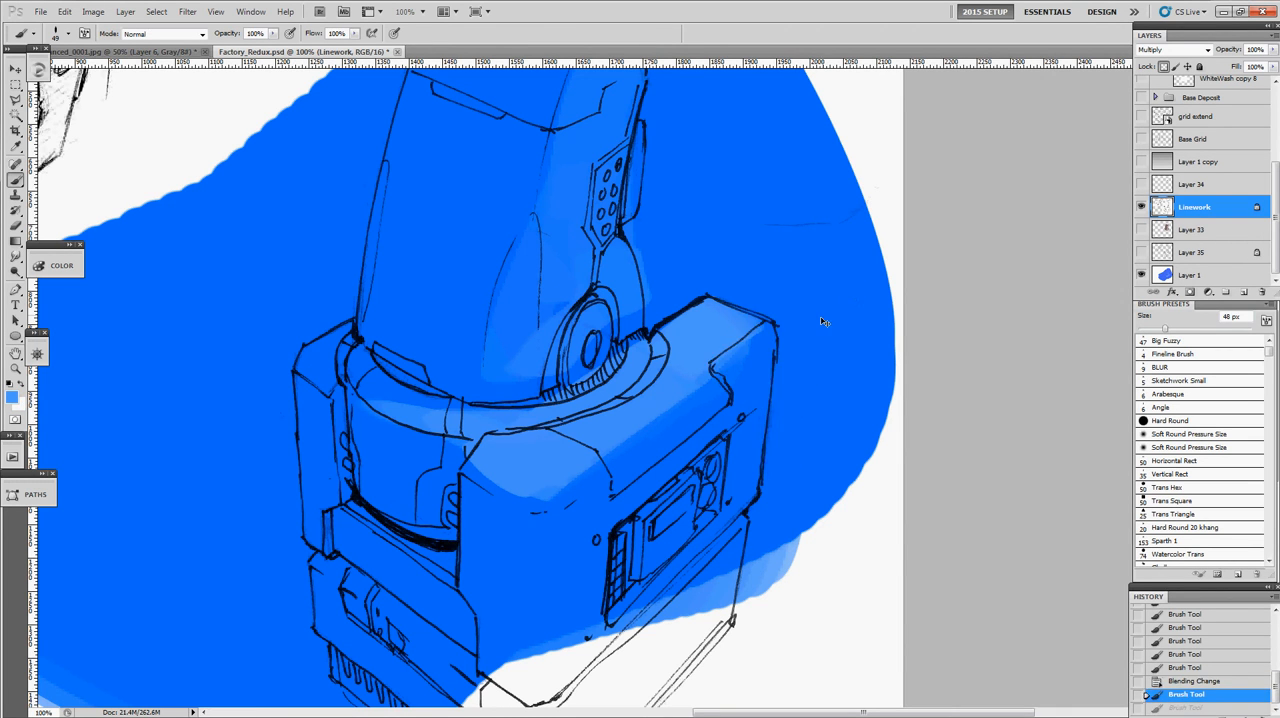
pyautogui.hotkey('ctrl', 'alt', 'z')
pyautogui.press('x')
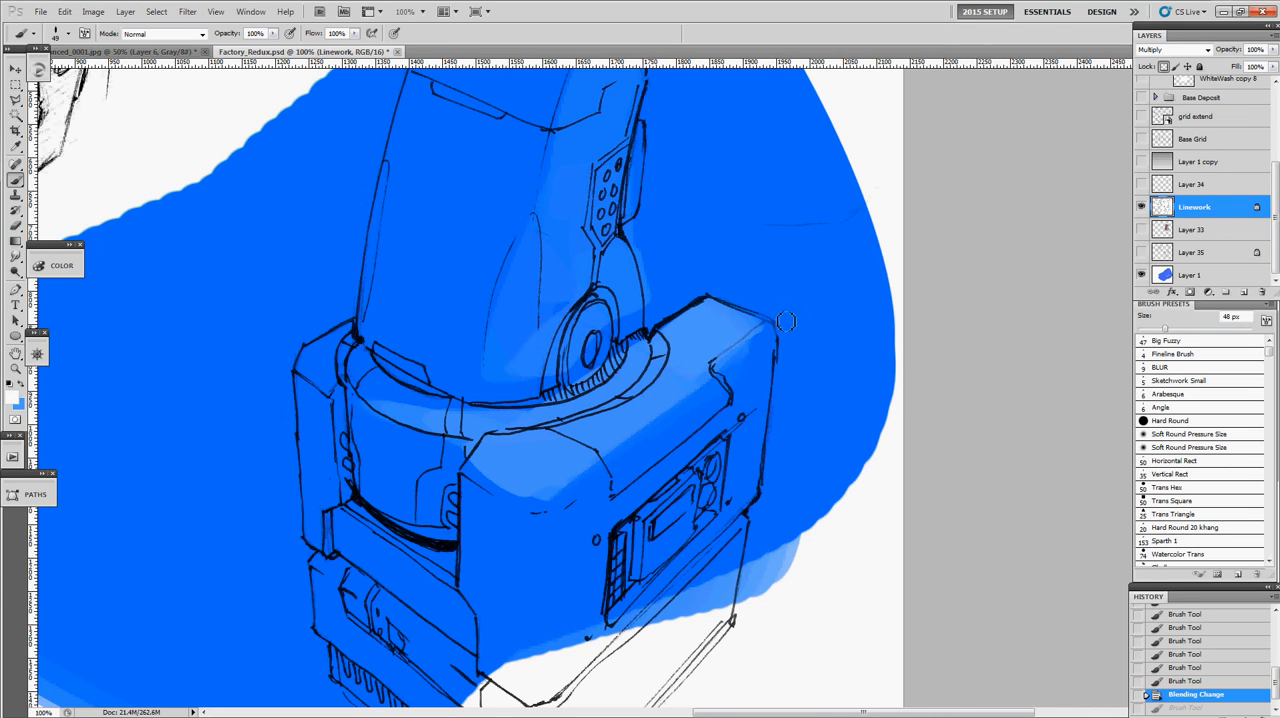
# - Check the background colour and try painting off-white over the base block's upper edge lines on the Linework layer
pyautogui.click(19, 405)
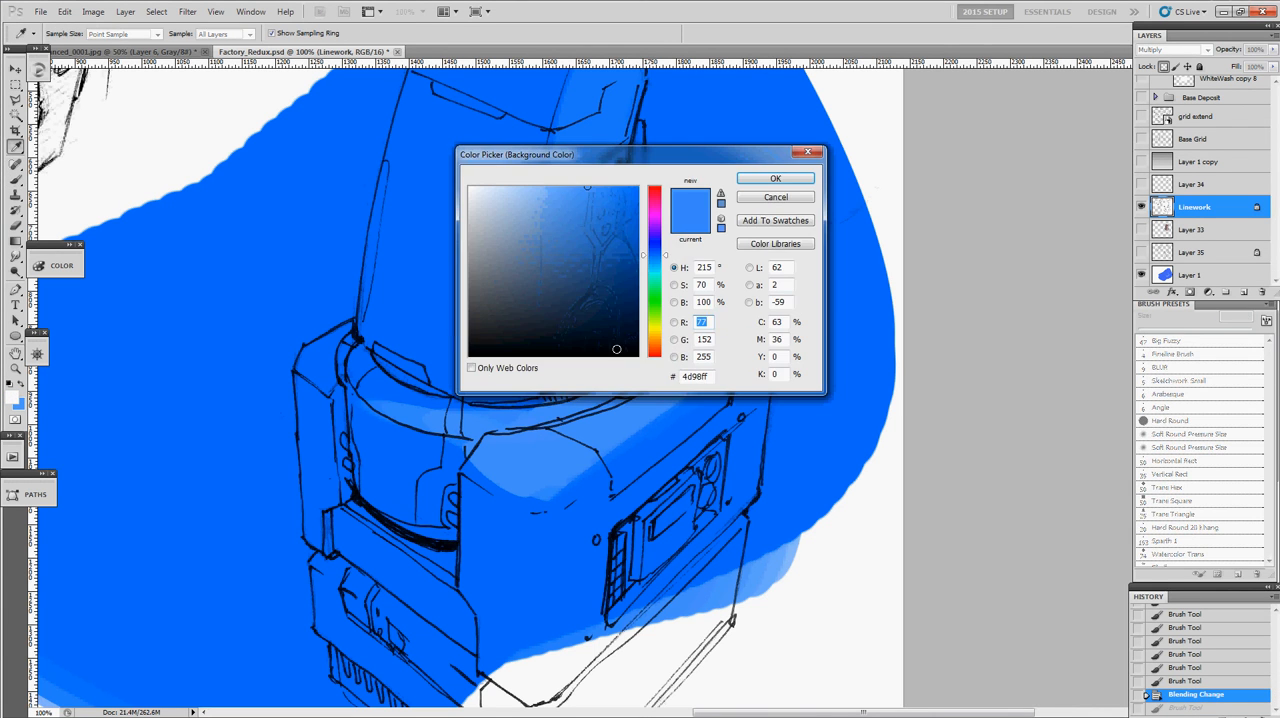
pyautogui.moveTo(720, 295)
pyautogui.mouseDown()
pyautogui.moveTo(818, 329)
pyautogui.moveTo(740, 344)
pyautogui.mouseUp()
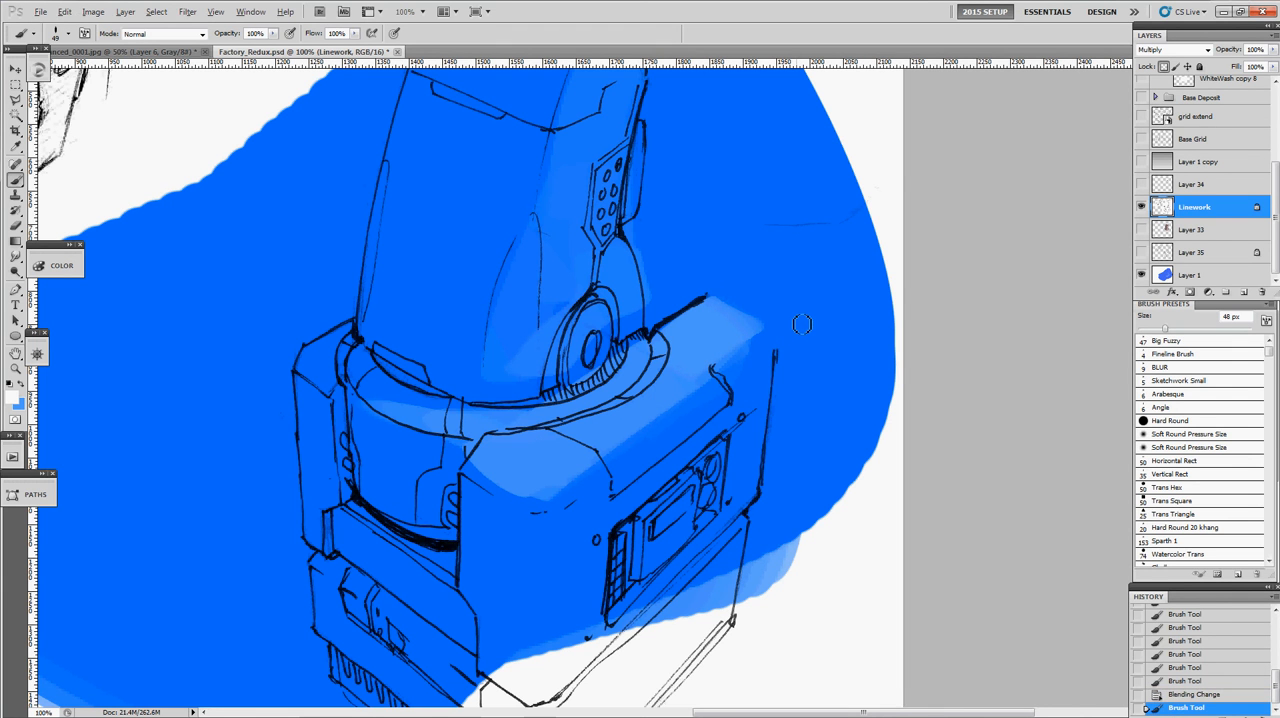
pyautogui.hotkey('ctrl', 'z')
pyautogui.hotkey('ctrl', 'shift', 's')
pyautogui.press('Escape')
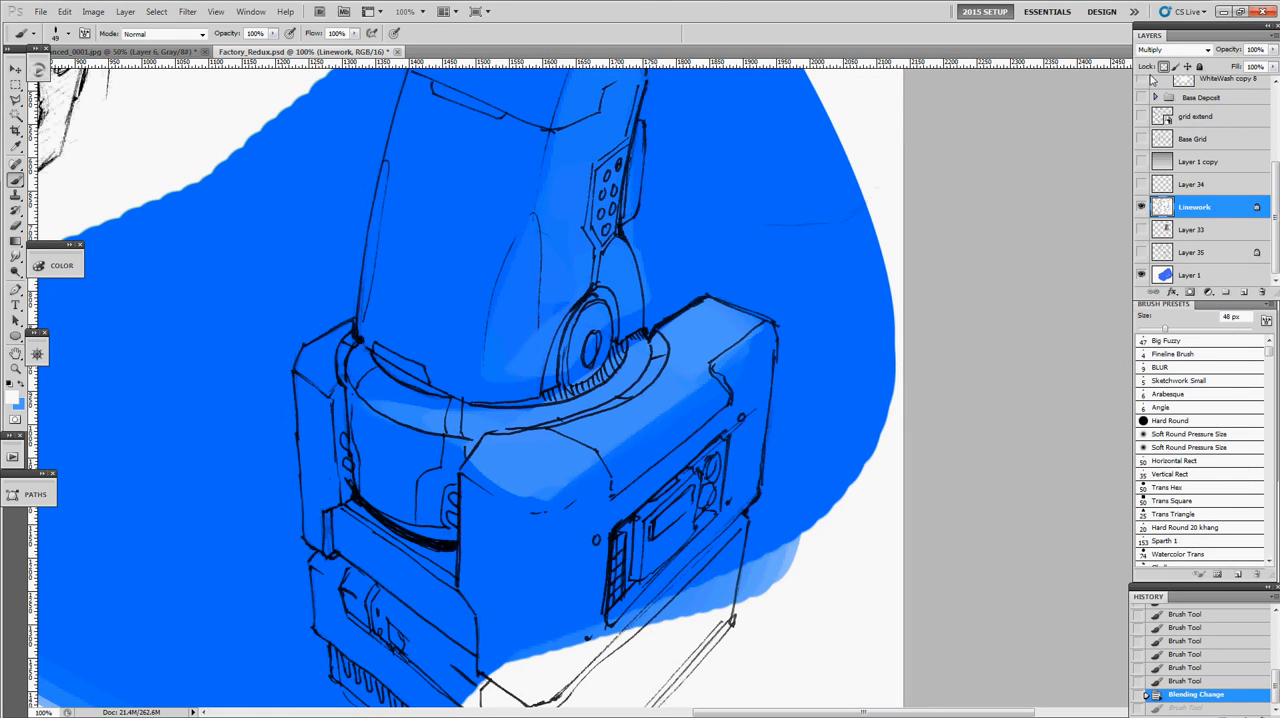
# - Return the Linework layer to Normal blending, hide it, and show Layer 35 again
pyautogui.click(1170, 50)
pyautogui.click(1162, 63)
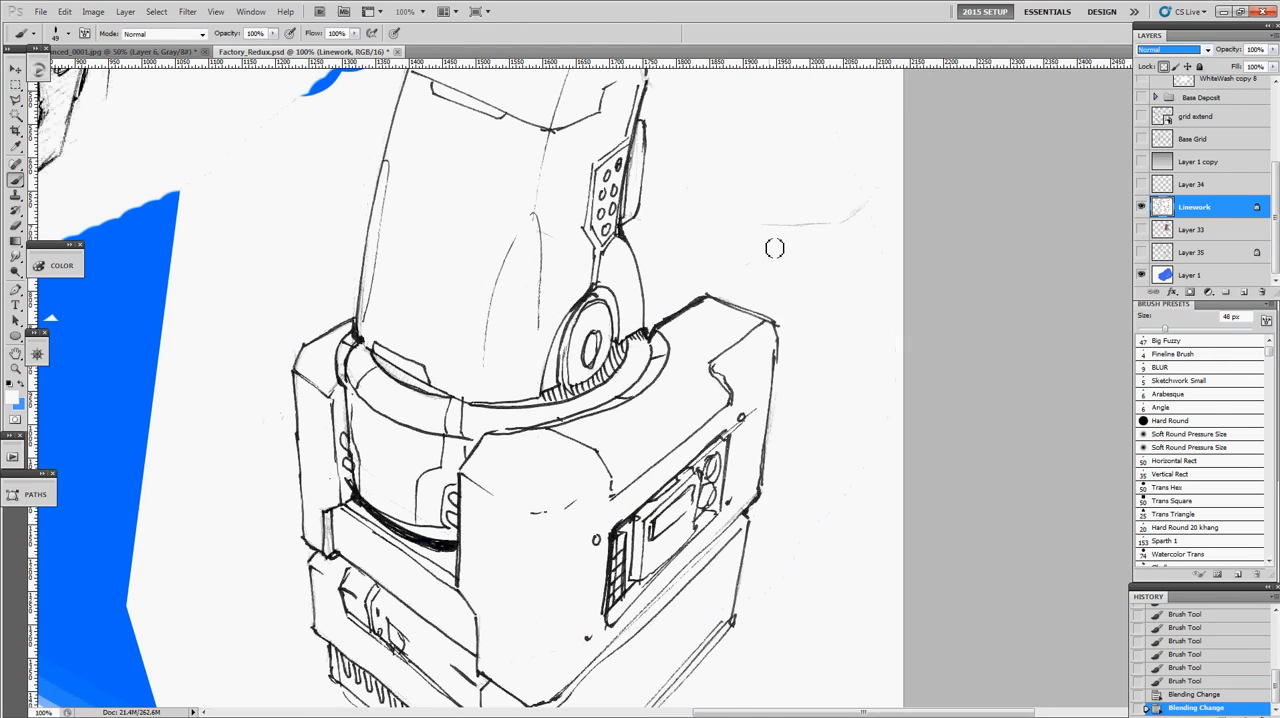
pyautogui.click(1141, 207)
pyautogui.click(1141, 252)
pyautogui.press('z')
pyautogui.keyDown('alt'); pyautogui.click(654, 306); pyautogui.keyUp('alt')
pyautogui.keyDown('alt'); pyautogui.click(654, 306); pyautogui.keyUp('alt')
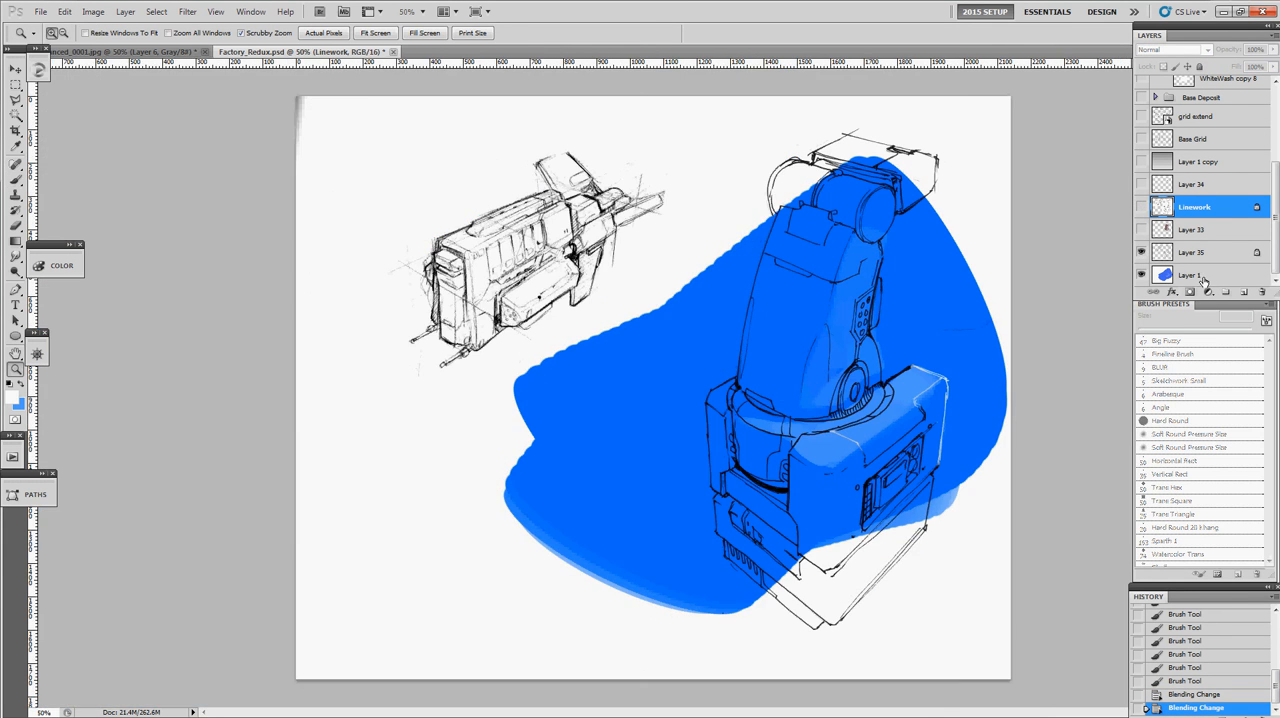
# - Move Layer 35's linework left and slightly up from the paint beneath, and hide the layer
pyautogui.click(1189, 258)
pyautogui.press('v')
pyautogui.moveTo(853, 334); pyautogui.dragTo(815, 344)
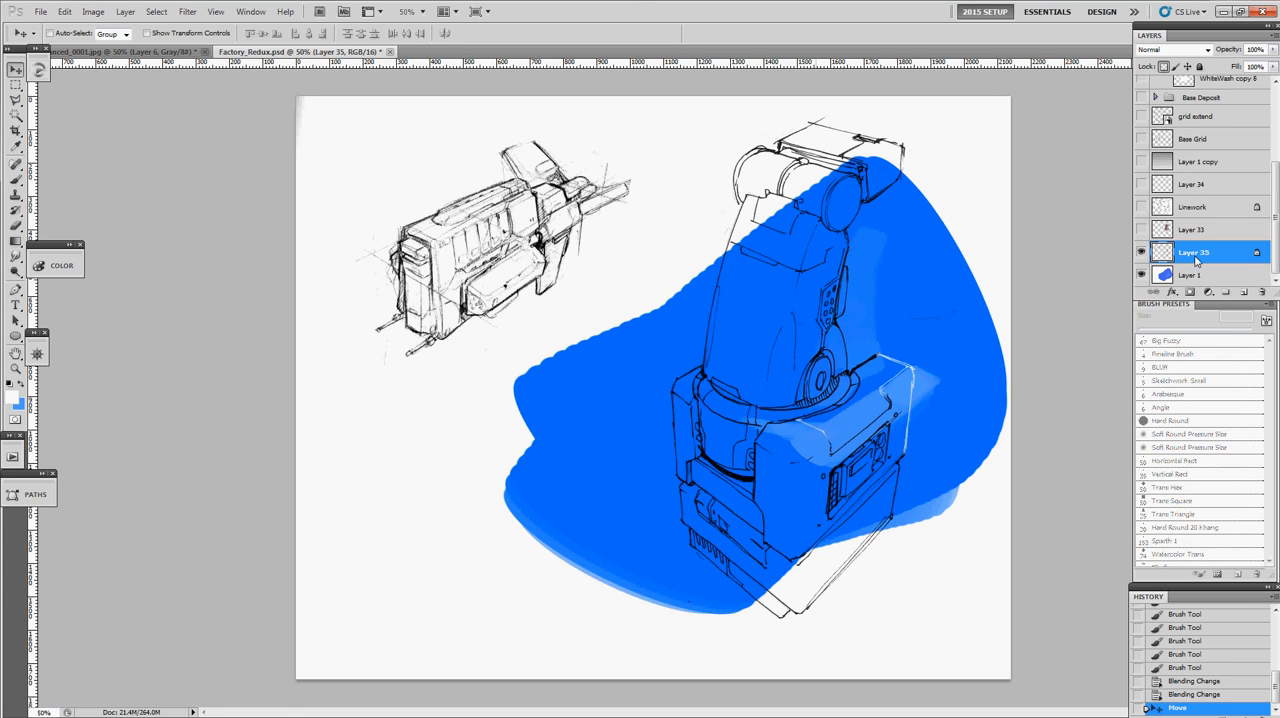
pyautogui.click(1140, 255)
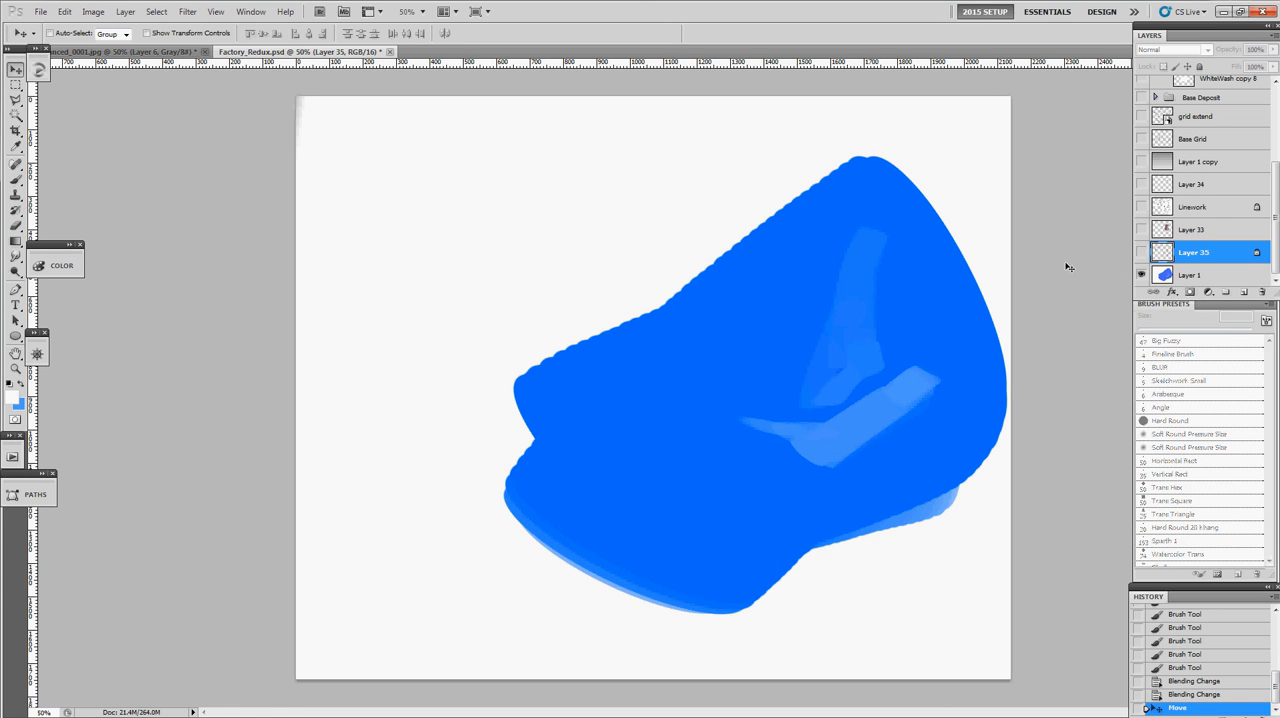